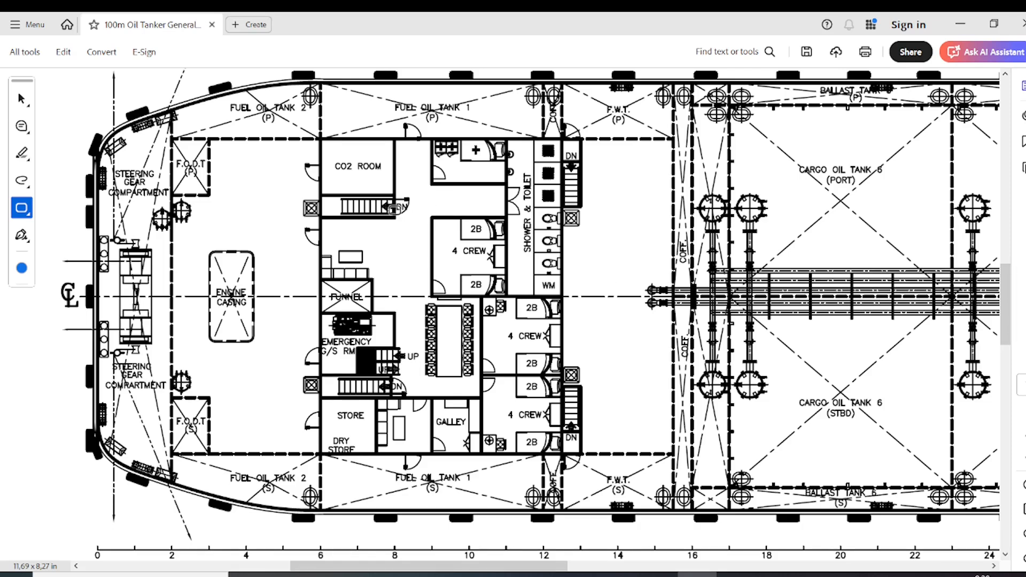
Switch to the Select tool and check the frame spacing note beneath the deck plan's frame scale
left_click(22, 98)
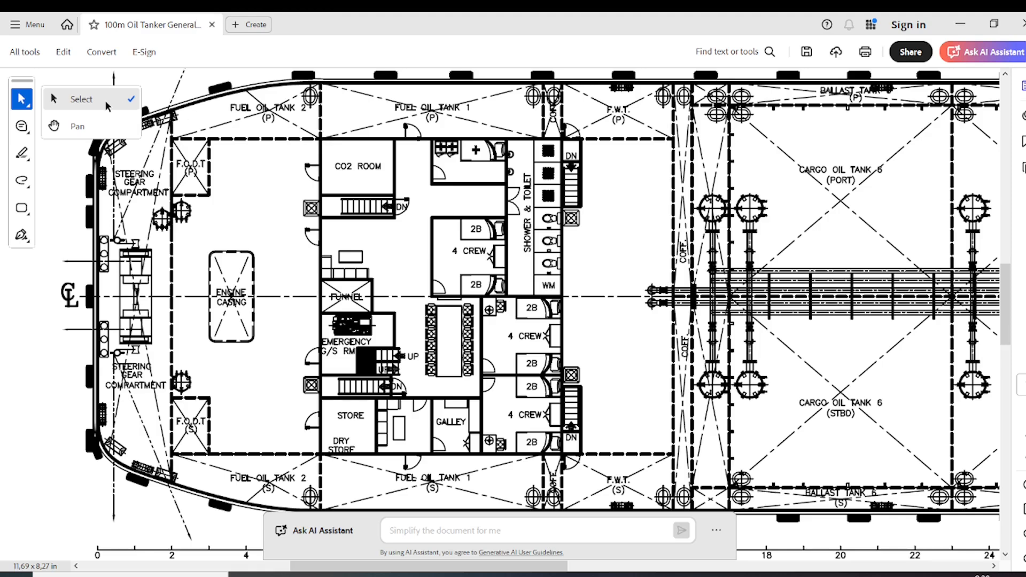
left_click(83, 97)
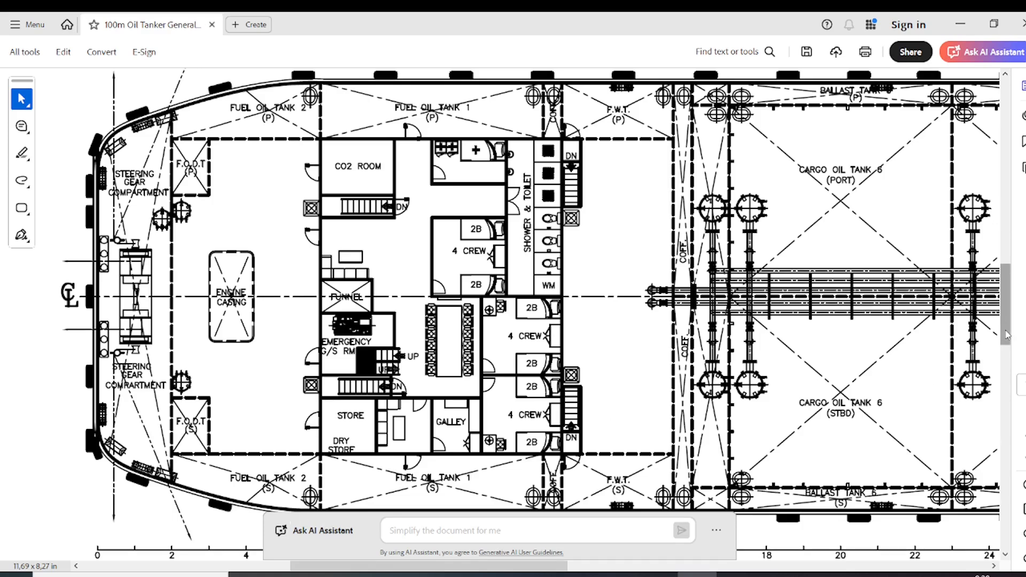
left_click_drag(1007, 334, 1007, 339)
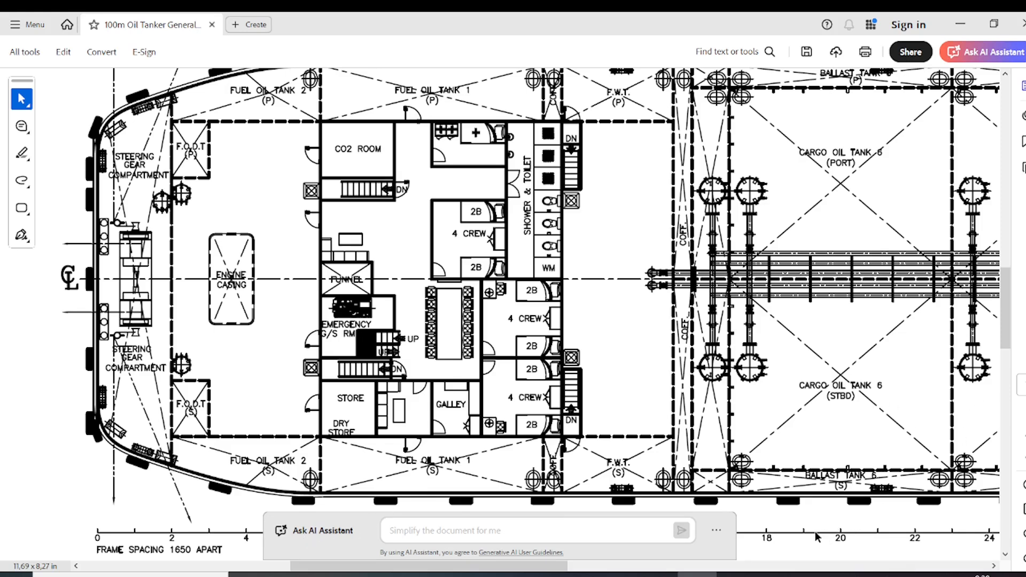
left_click_drag(1002, 342, 1002, 342)
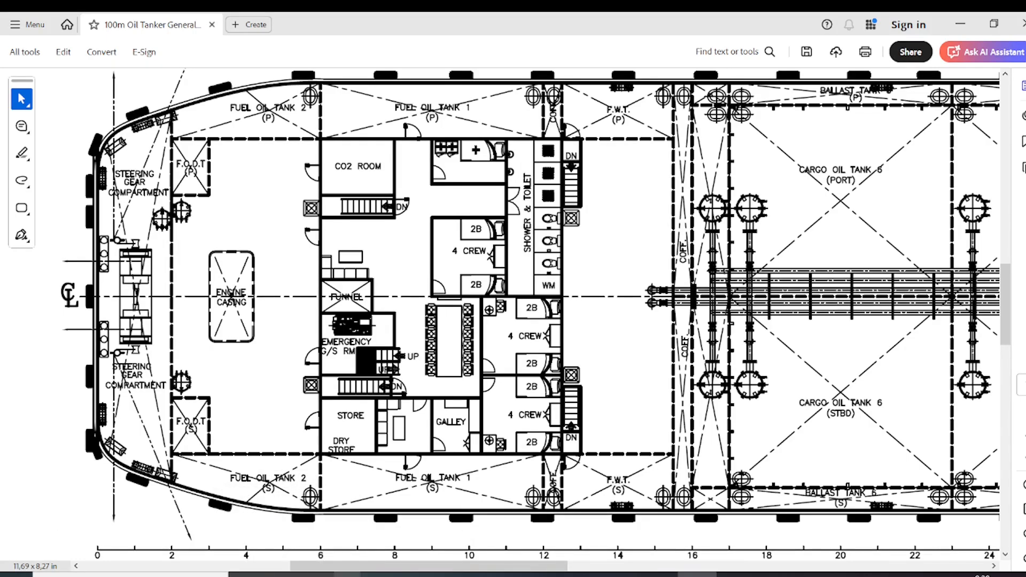
Switch to Snipping Tool and capture a new rectangular snip of the tanker's aft deck plan, including the frame scale
left_click(695, 576)
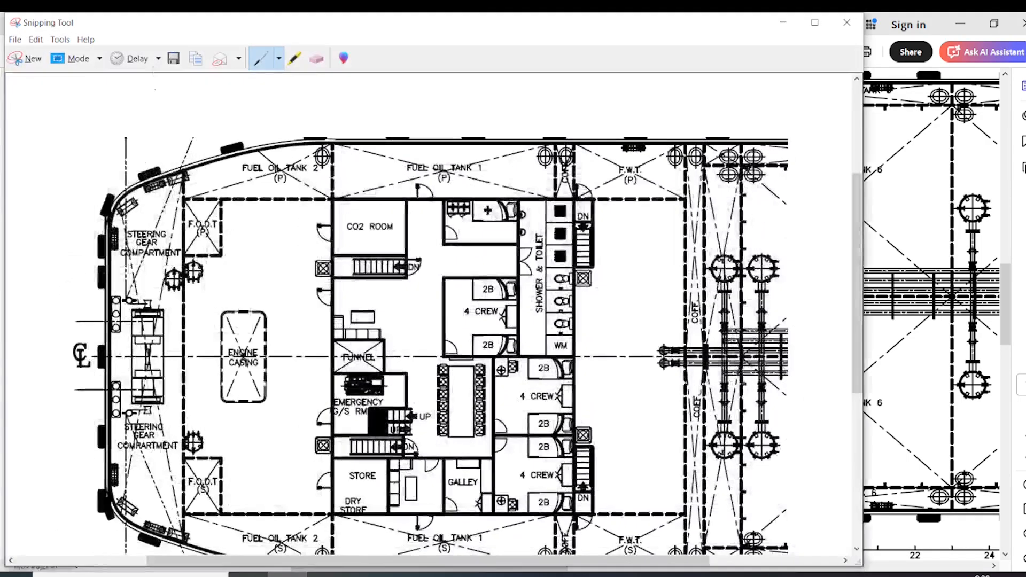
left_click(26, 59)
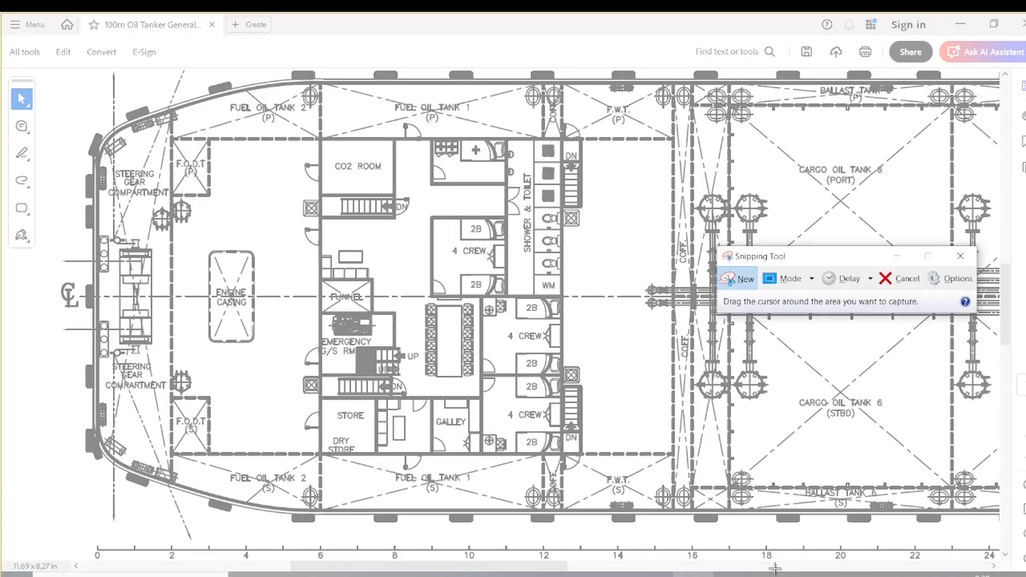
mouse_move(776, 570)
left_mouse_down()
mouse_move(335, 92)
mouse_move(56, 68)
mouse_move(81, 64)
mouse_move(68, 75)
mouse_move(47, 58)
left_mouse_up()
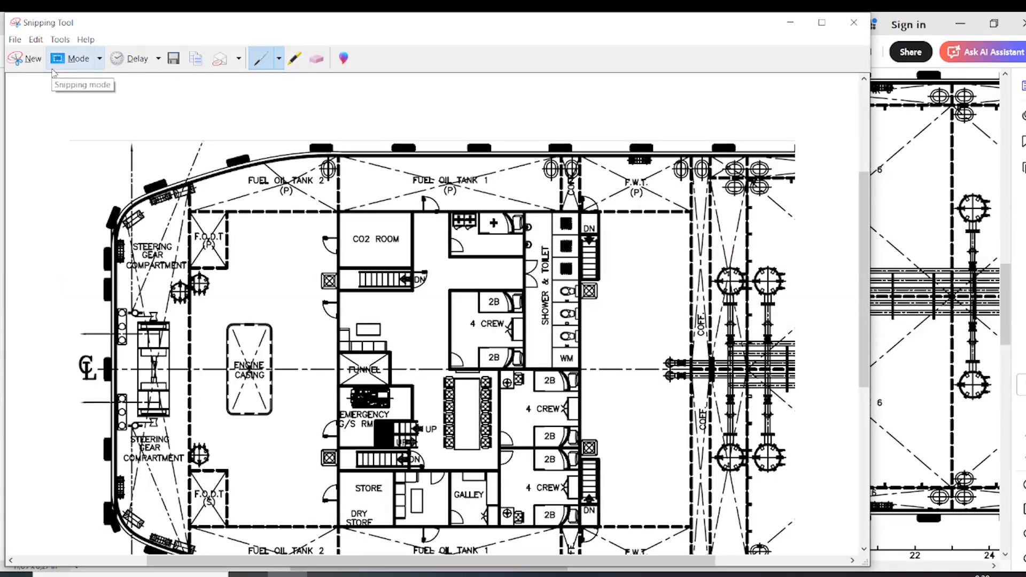
Switch to AutoCAD and paste the captured deck plan image into the empty model space
left_click(775, 574)
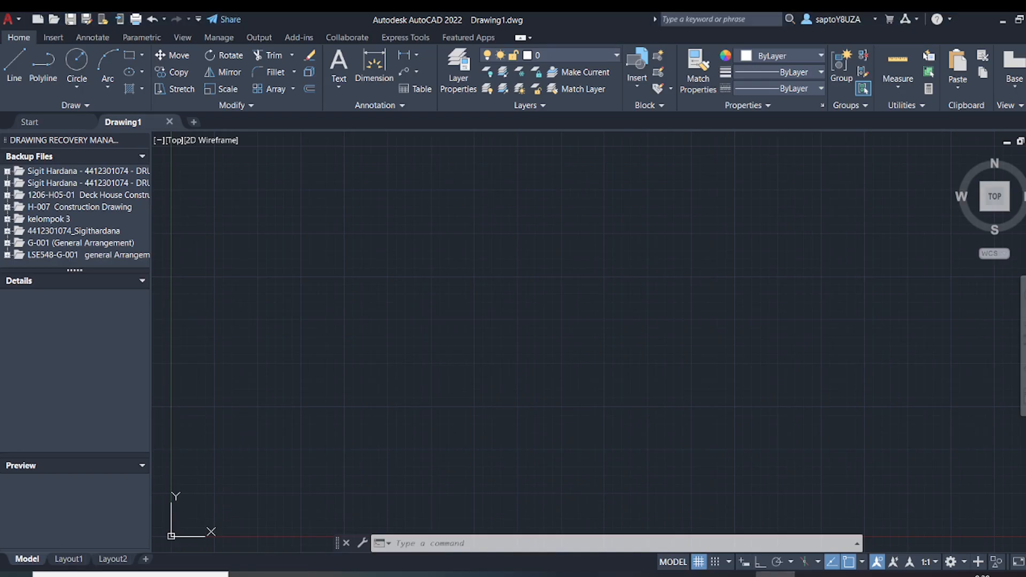
key("ctrl+v")
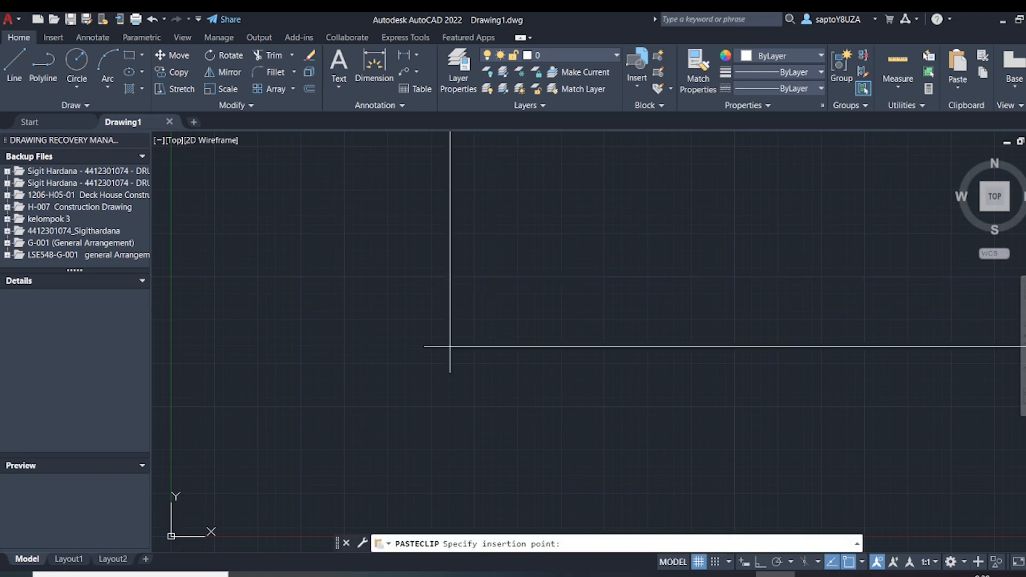
left_click(401, 295)
scroll(451, 334, "down", 5)
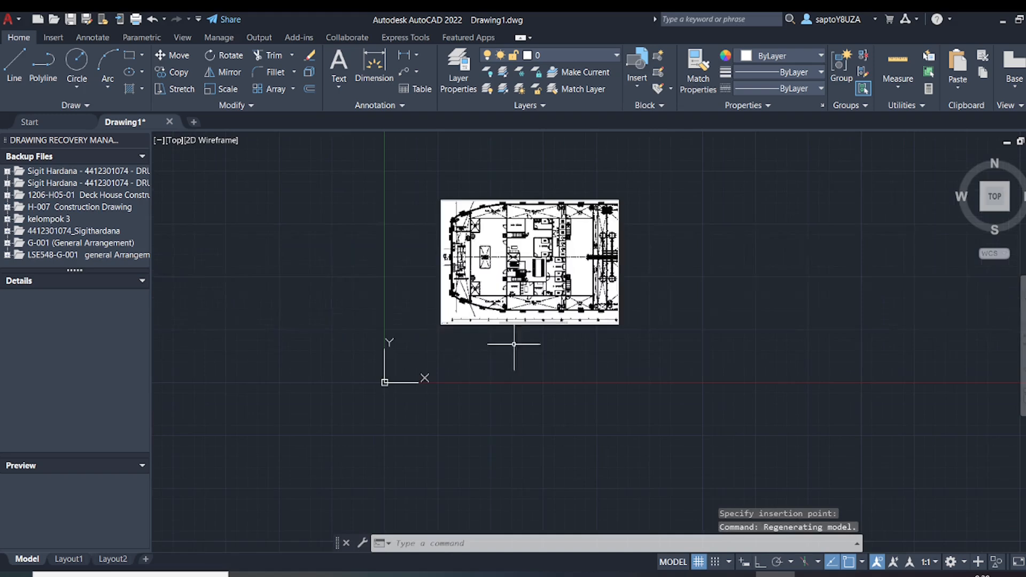
middle_click_drag(544, 340, 336, 419)
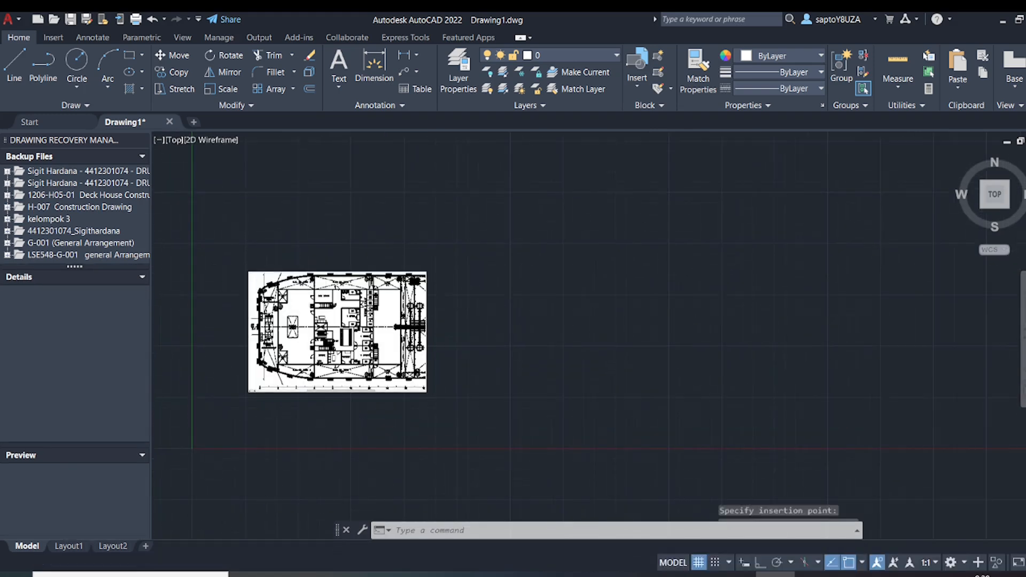
key("Escape")
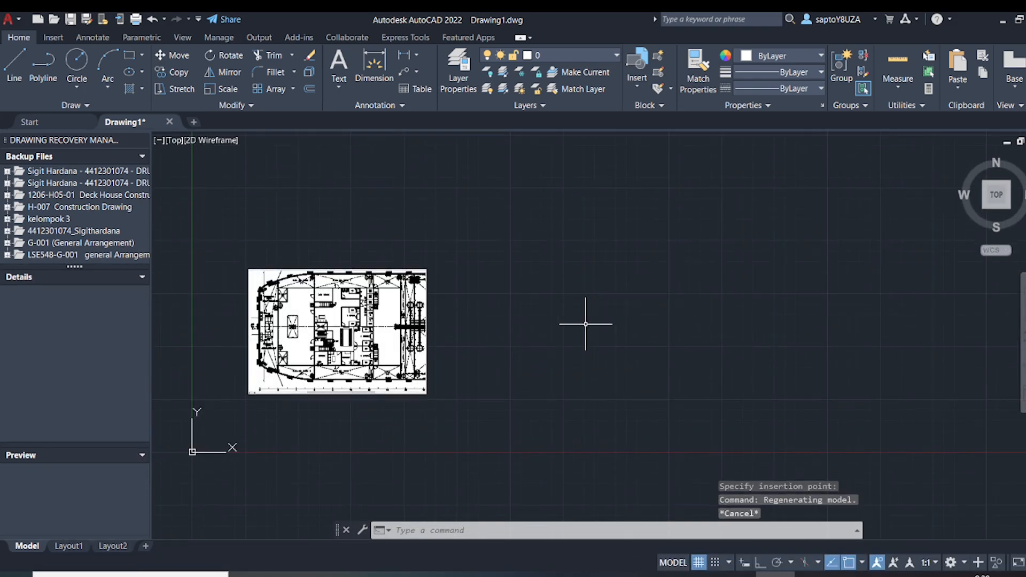
Set the drawing's insertion scale units to Millimeters with the UNITS command
type("uni")
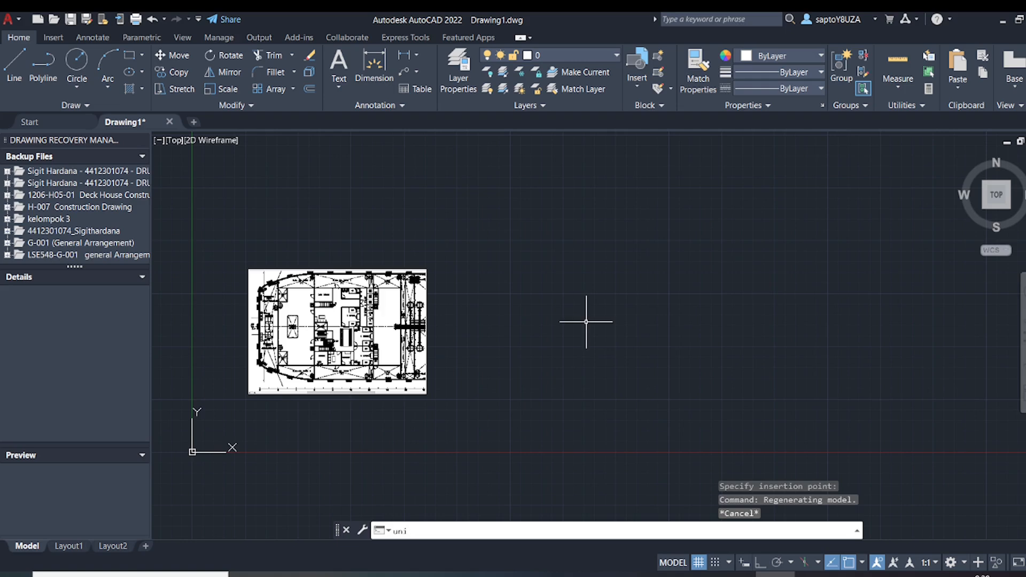
type("t")
key("Return")
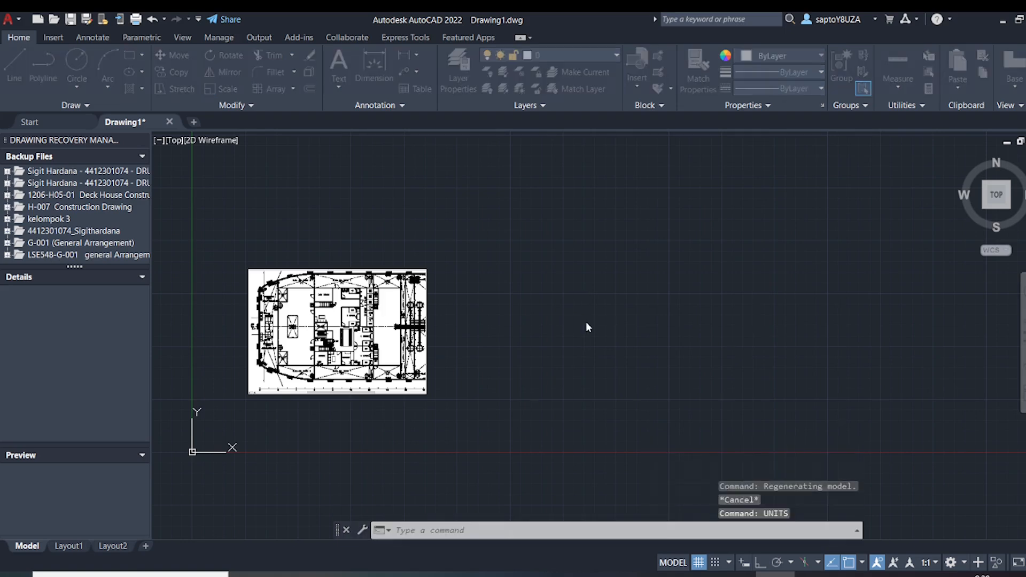
left_click(493, 296)
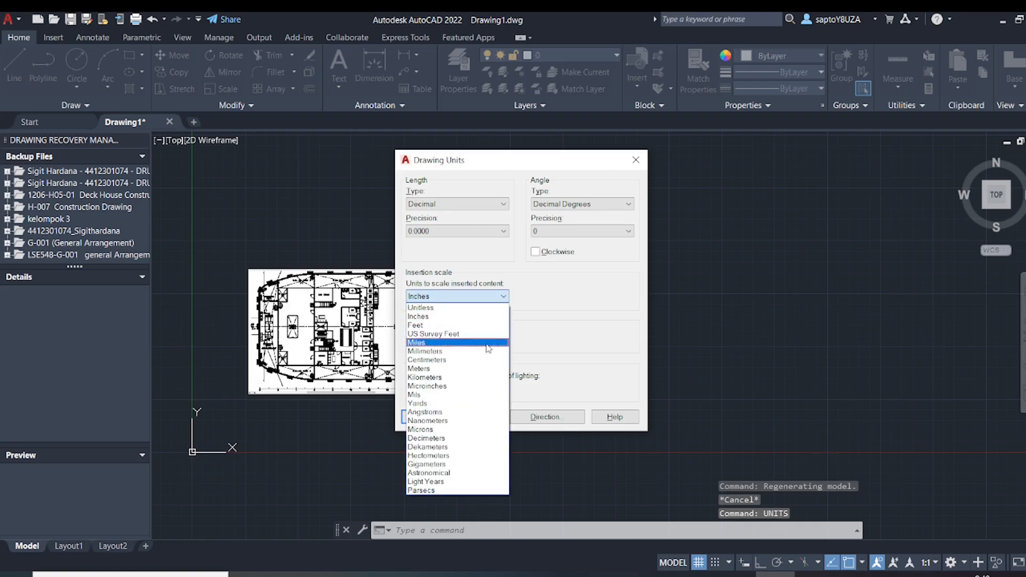
left_click(428, 351)
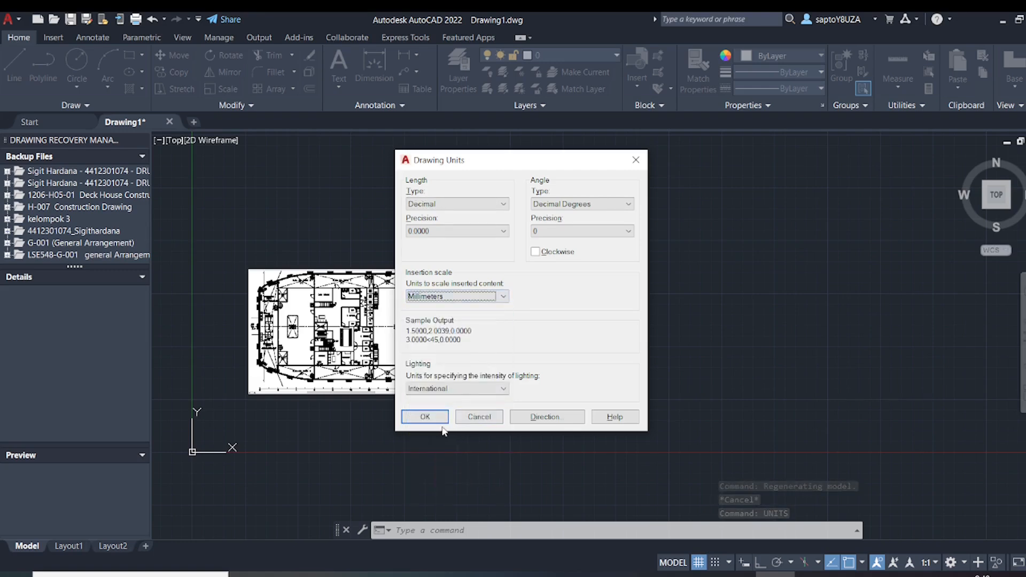
left_click(424, 417)
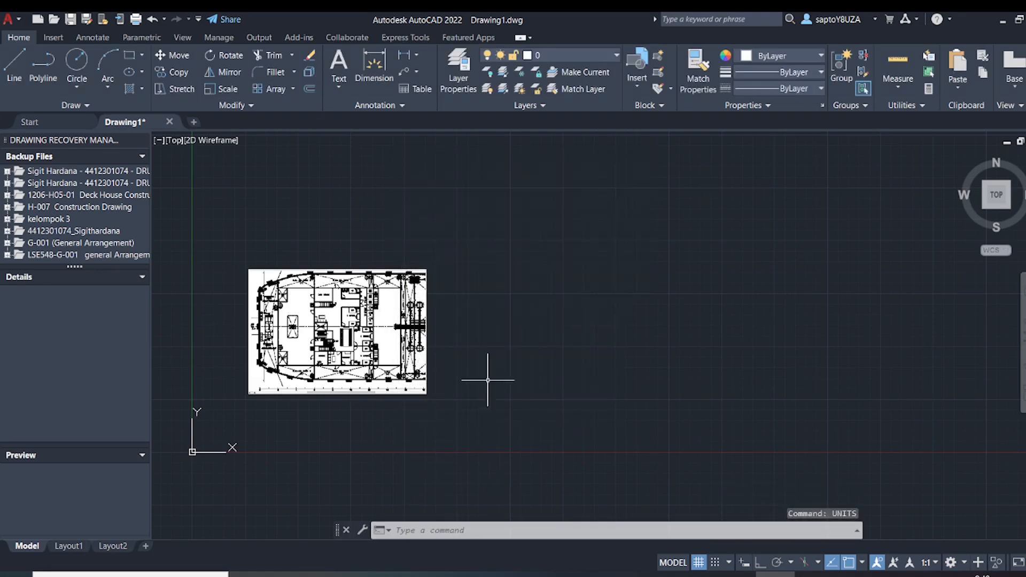
left_click(647, 298)
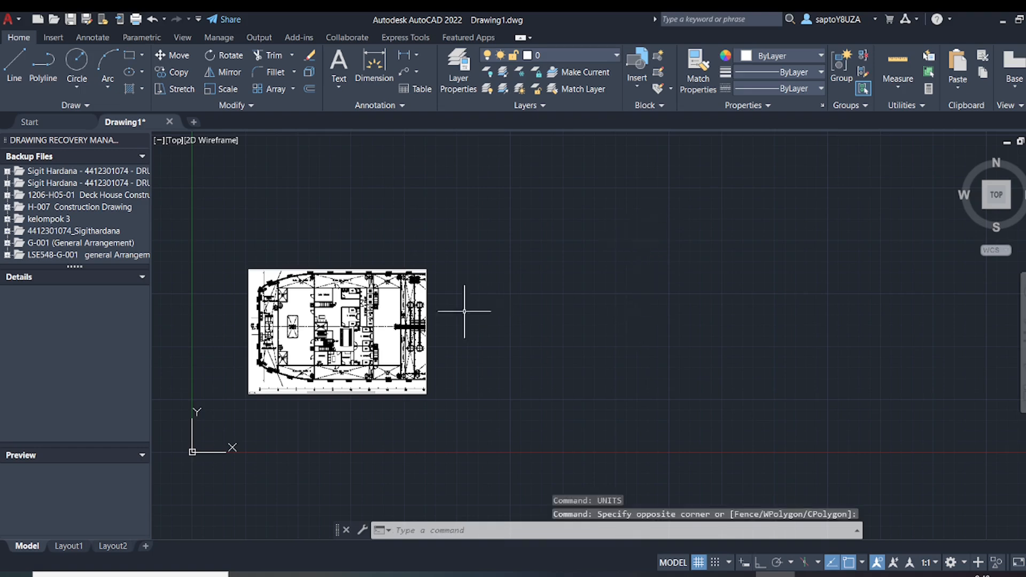
With Ortho on, add a linear dimension from the frame 12 tick to the next tick, placed below the image
left_click(402, 54)
scroll(431, 415, "up", 6)
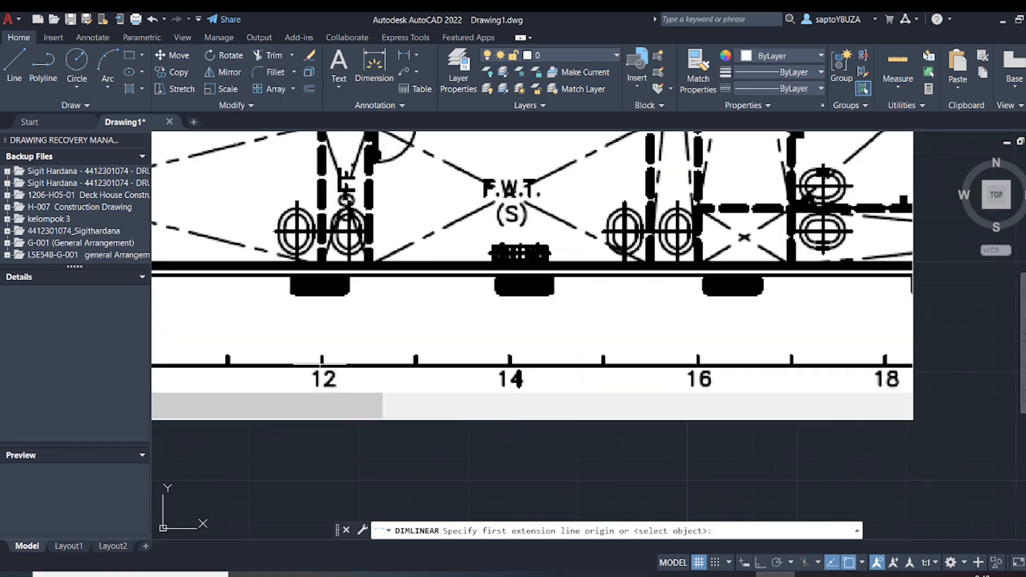
left_click(321, 360)
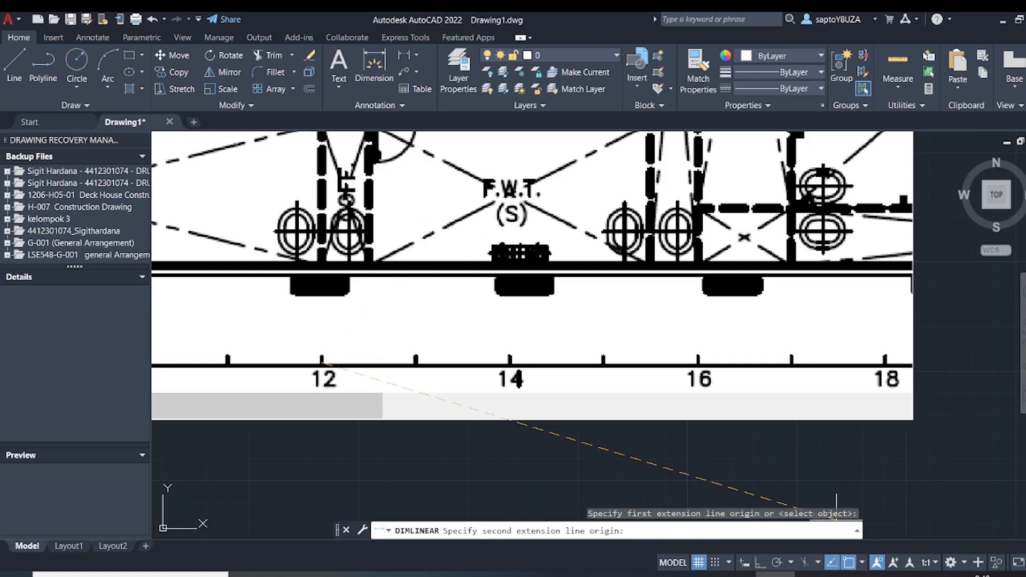
left_click(760, 563)
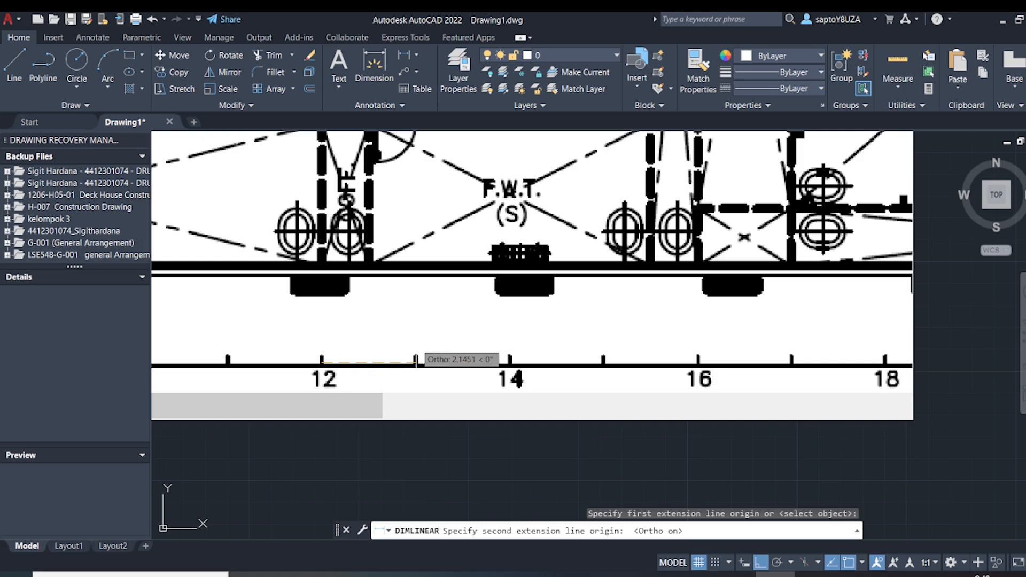
left_click(416, 363)
left_click(419, 450)
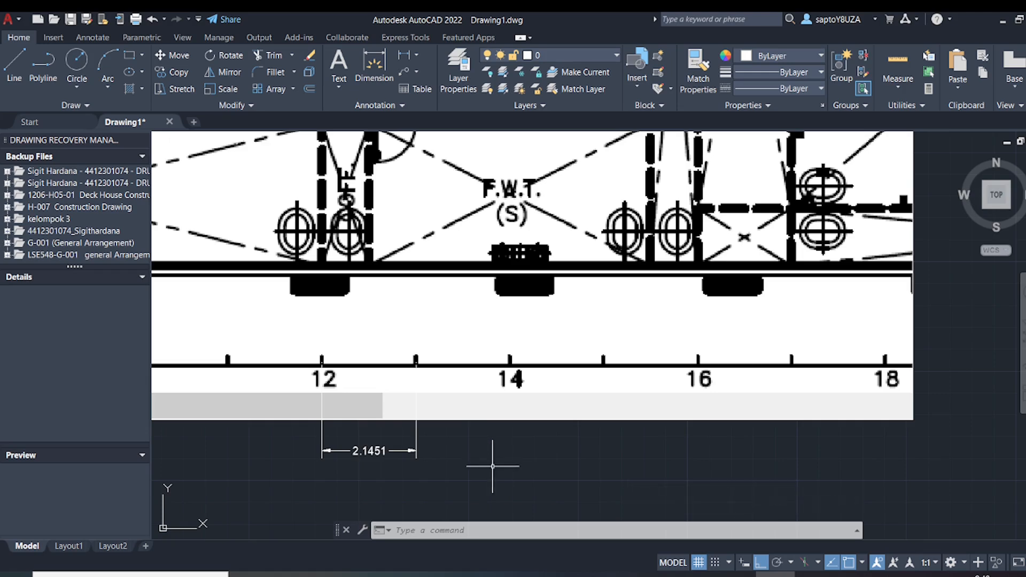
scroll(493, 466, "down", 8)
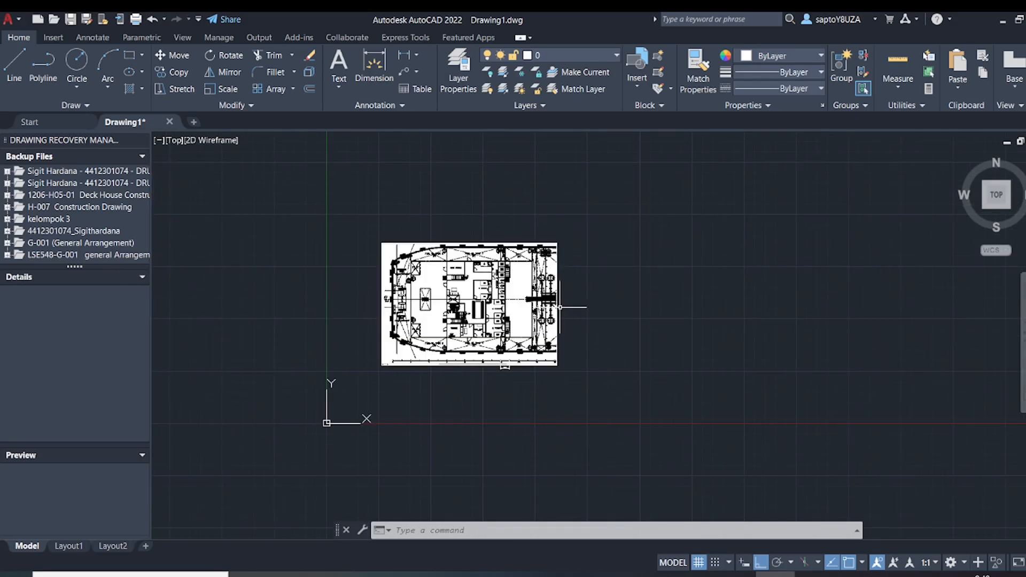
key("Escape")
key("Escape")
key("Escape")
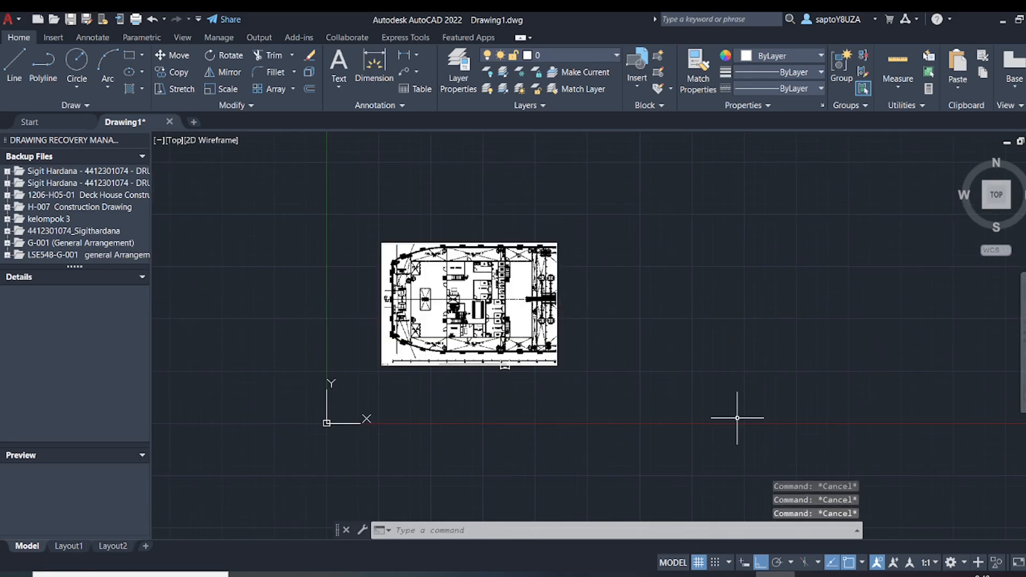
Search for and open the Calculator app, restore it to a small window and move it over the drawing
left_click(160, 575)
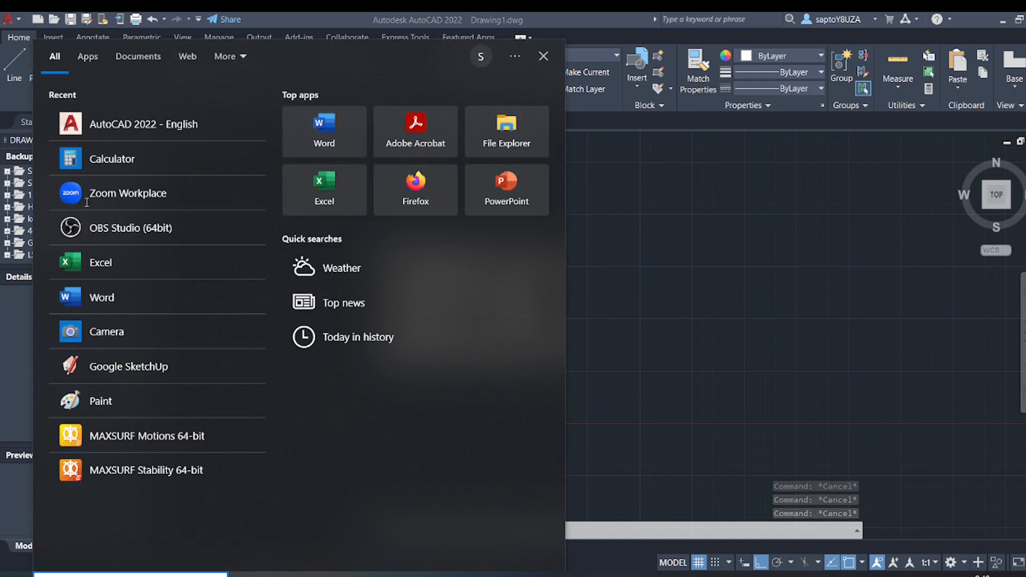
type("ca")
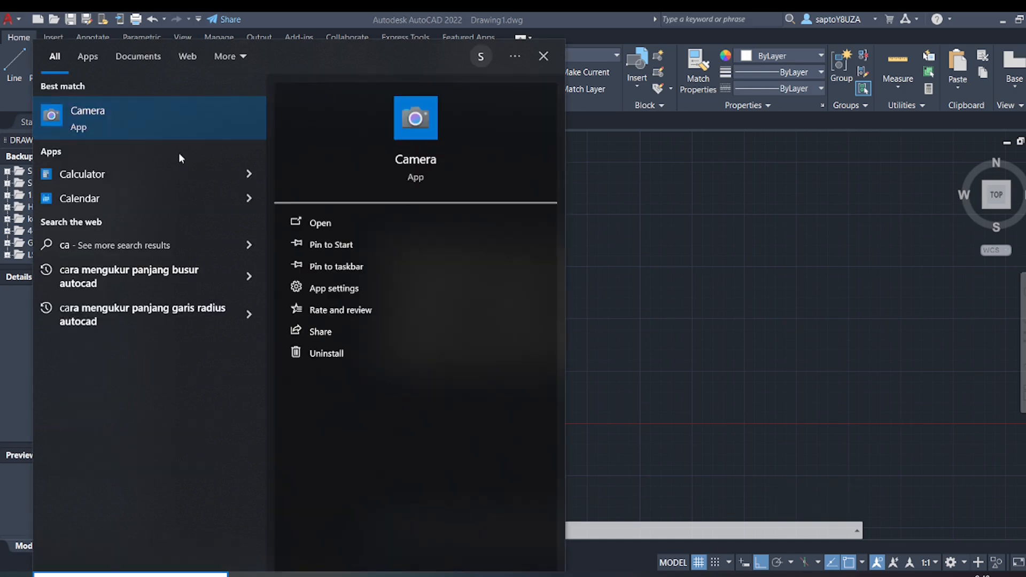
left_click(169, 175)
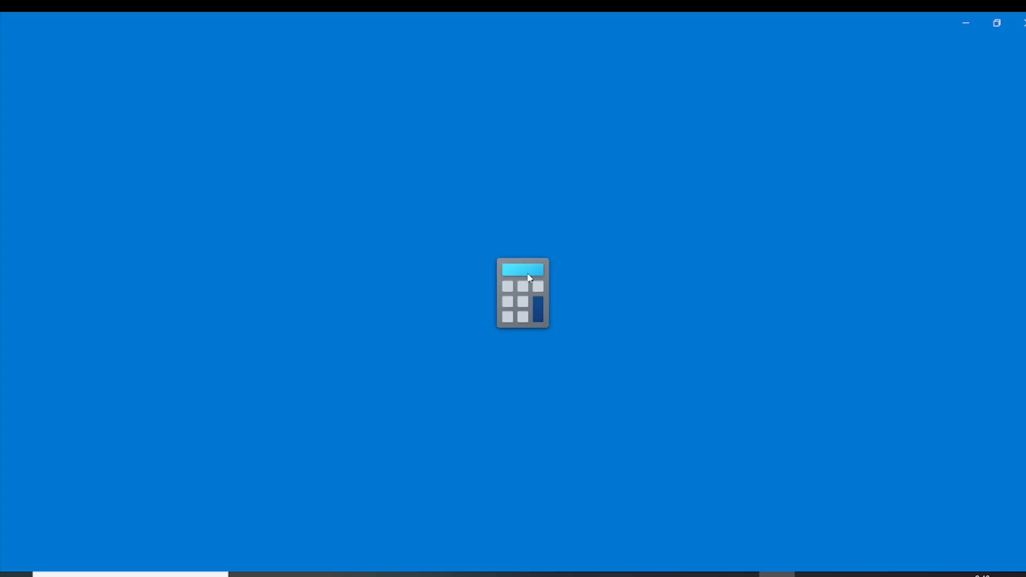
left_click(997, 22)
left_click_drag(178, 149, 679, 150)
Inspect the frame 12 dimension below the deck plan image and bring the Calculator window back over the drawing
left_click(508, 396)
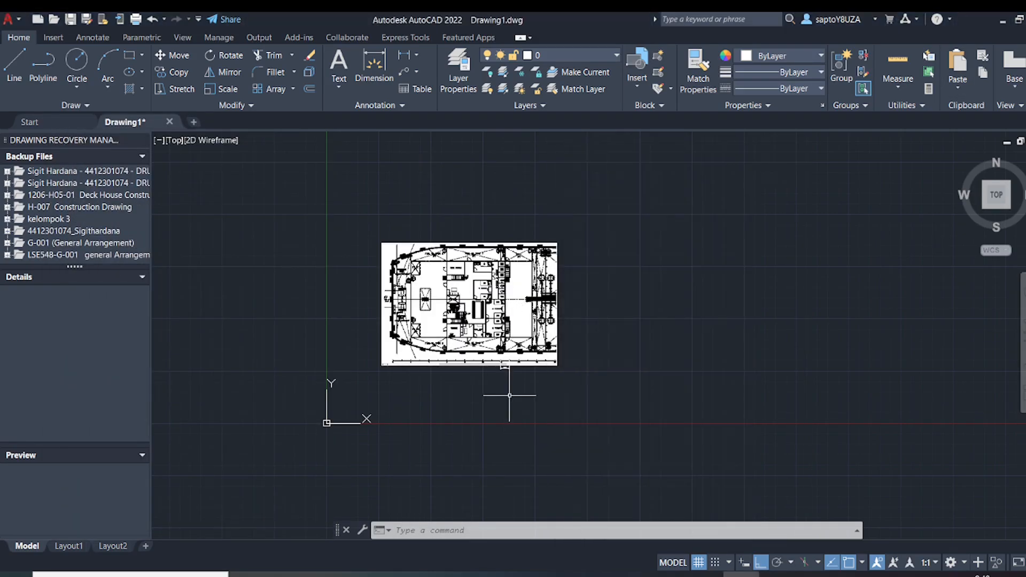
left_click(512, 382)
scroll(521, 375, "up", 5)
scroll(498, 369, "up", 5)
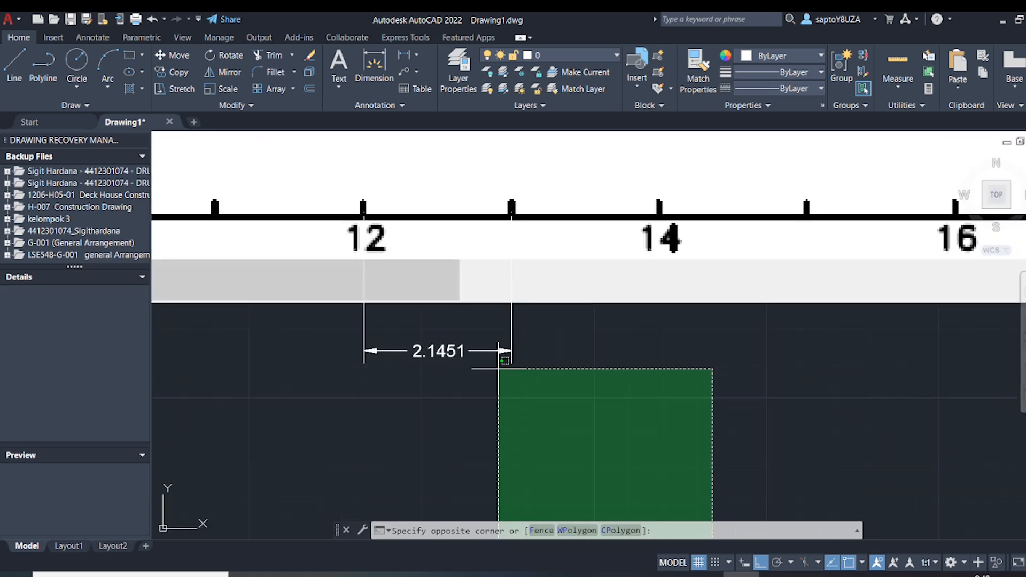
left_click(498, 369)
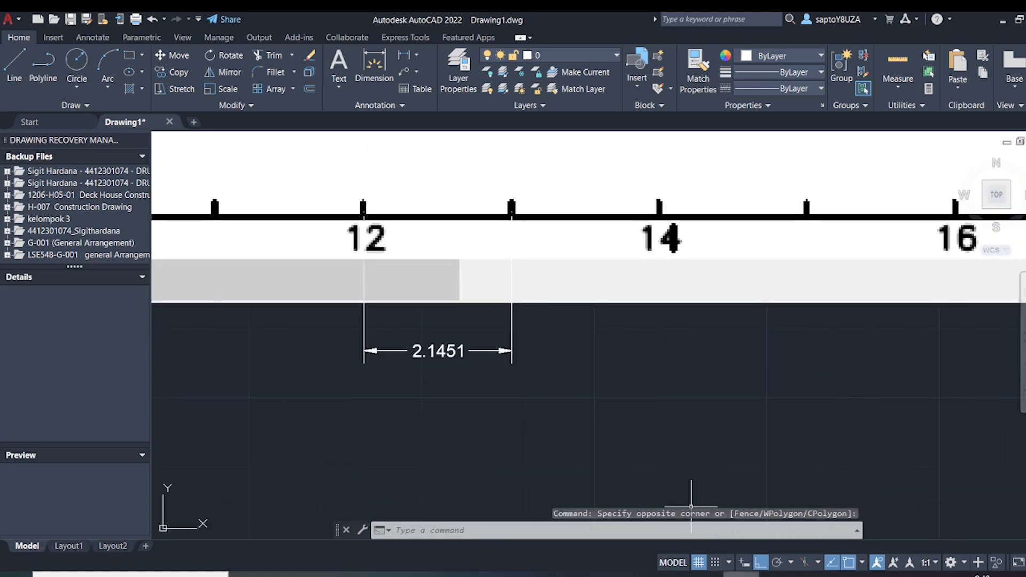
left_click(777, 574)
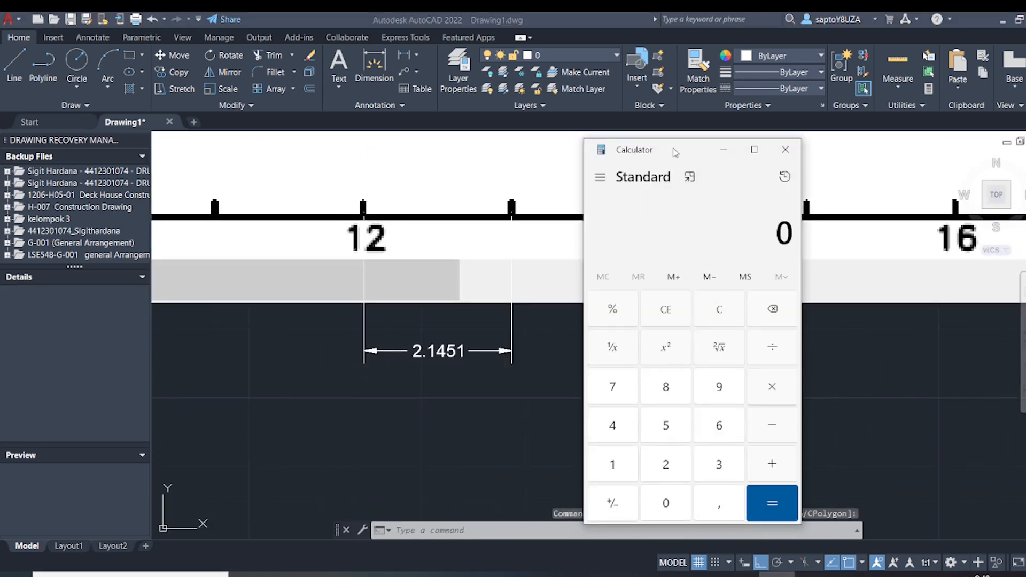
left_click_drag(674, 152, 508, 111)
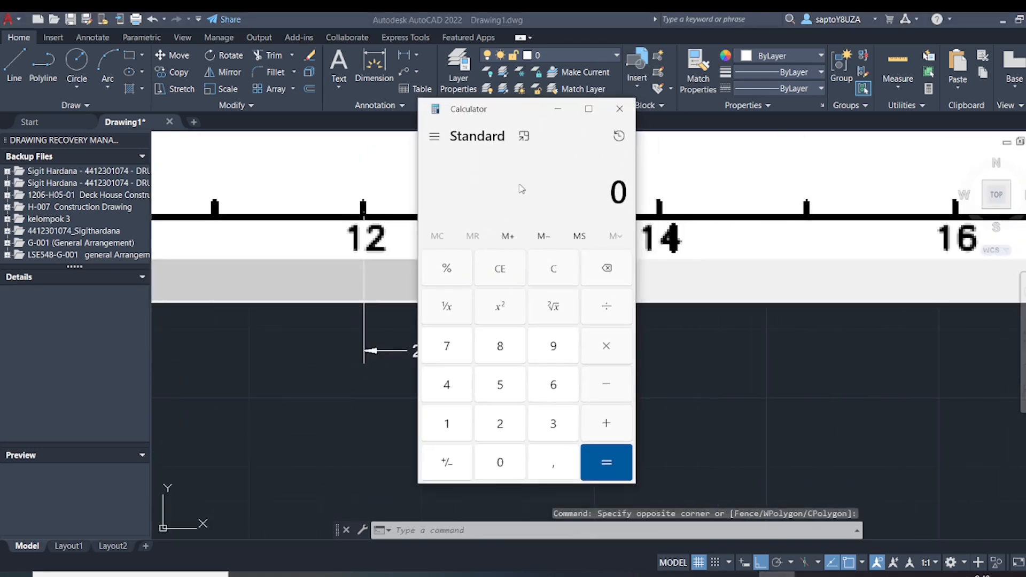
Enter 1650 as the number to divide in Calculator and move its window clear of the frame dimension
left_click(448, 427)
left_click(558, 386)
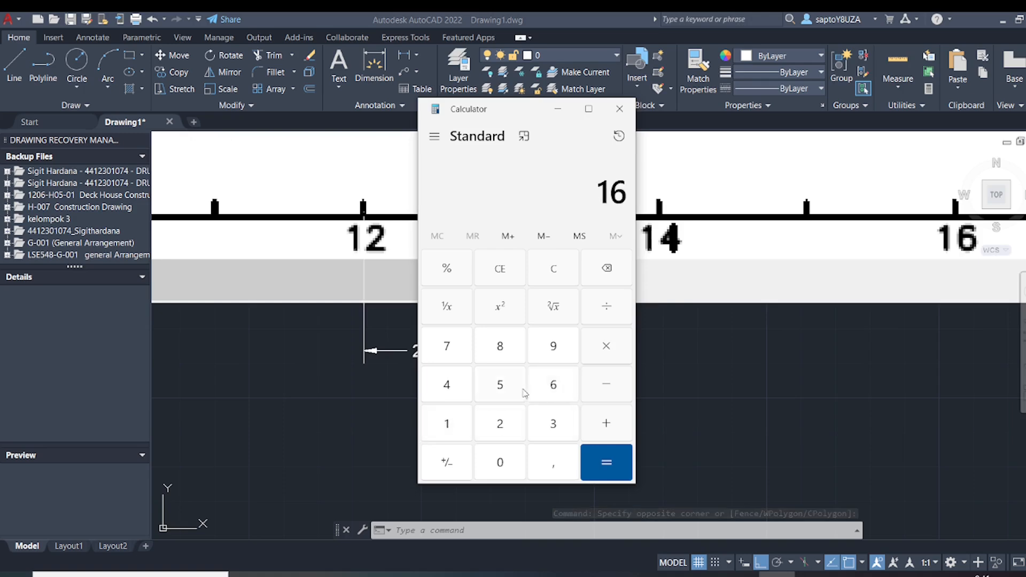
left_click(524, 394)
left_click(509, 457)
left_click(607, 308)
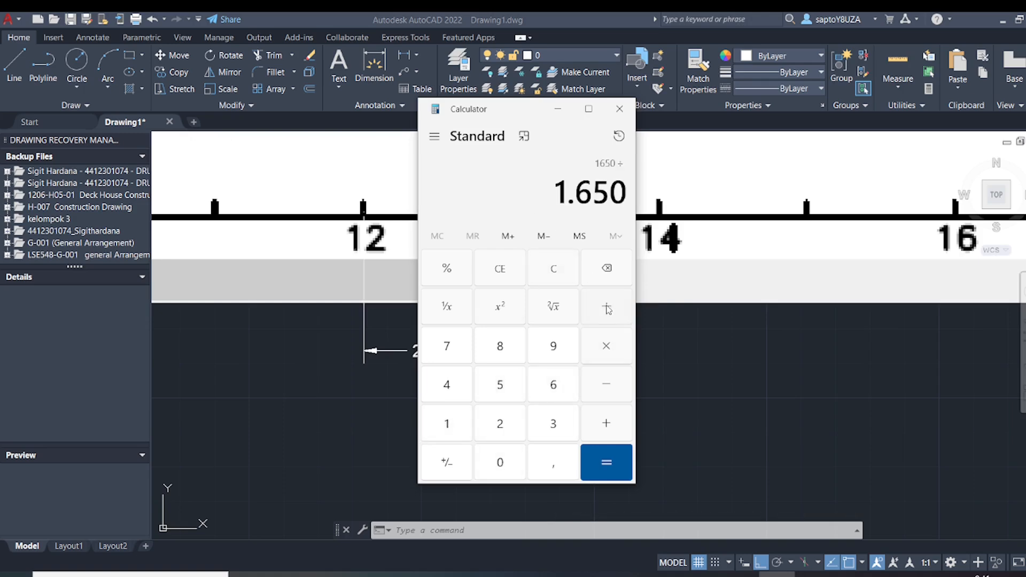
left_click_drag(501, 109, 627, 121)
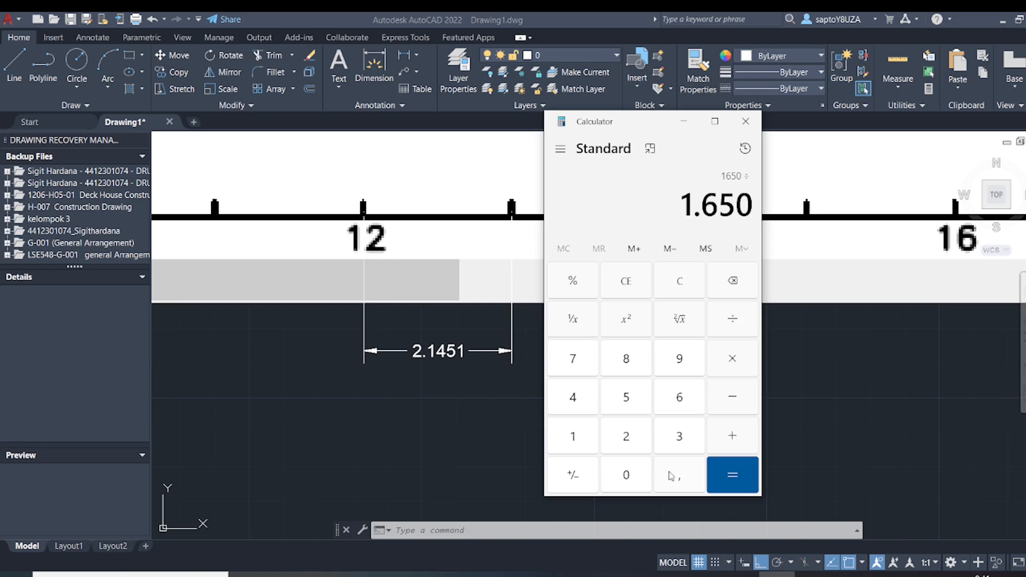
Divide by the dimensioned spacing of 2.1451, copy the result and minimize Calculator
left_click(631, 441)
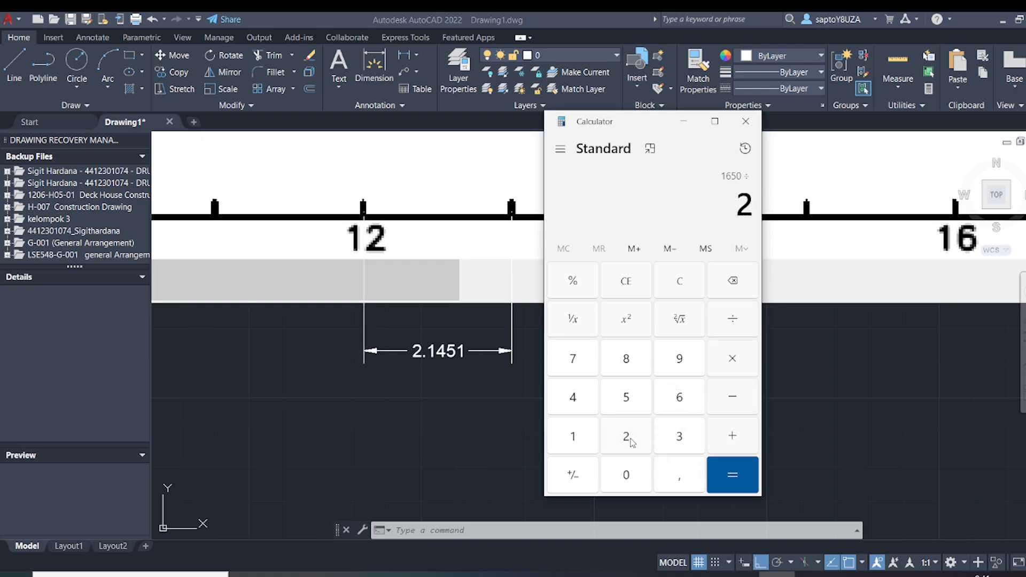
left_click(677, 485)
left_click(583, 439)
left_click(576, 398)
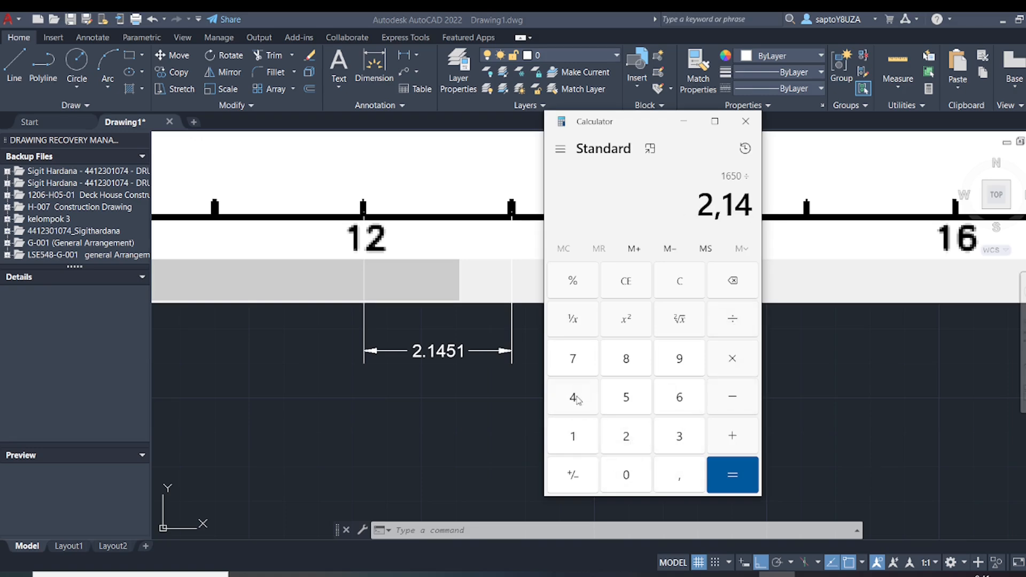
left_click(626, 397)
left_click(575, 438)
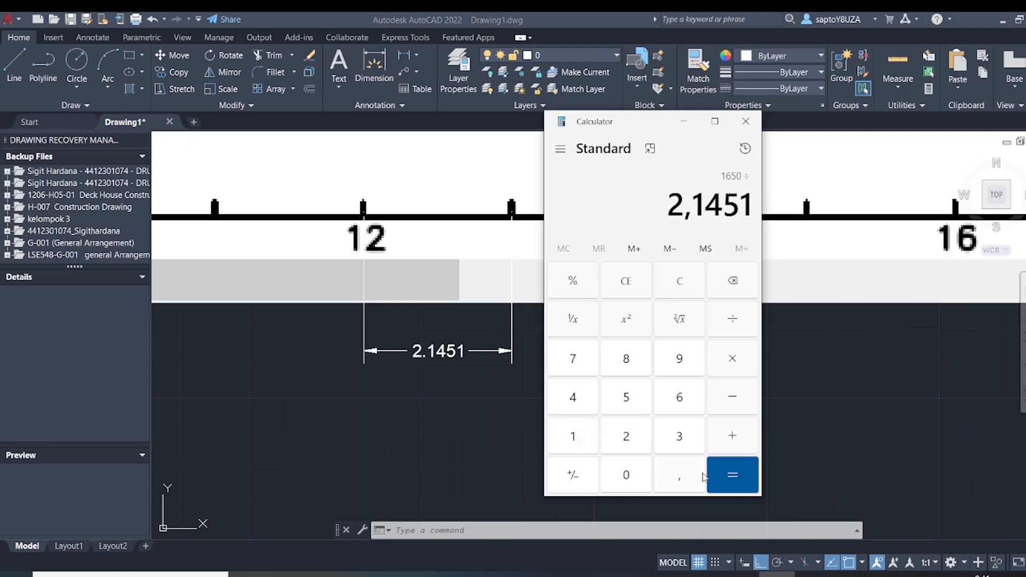
left_click(704, 476)
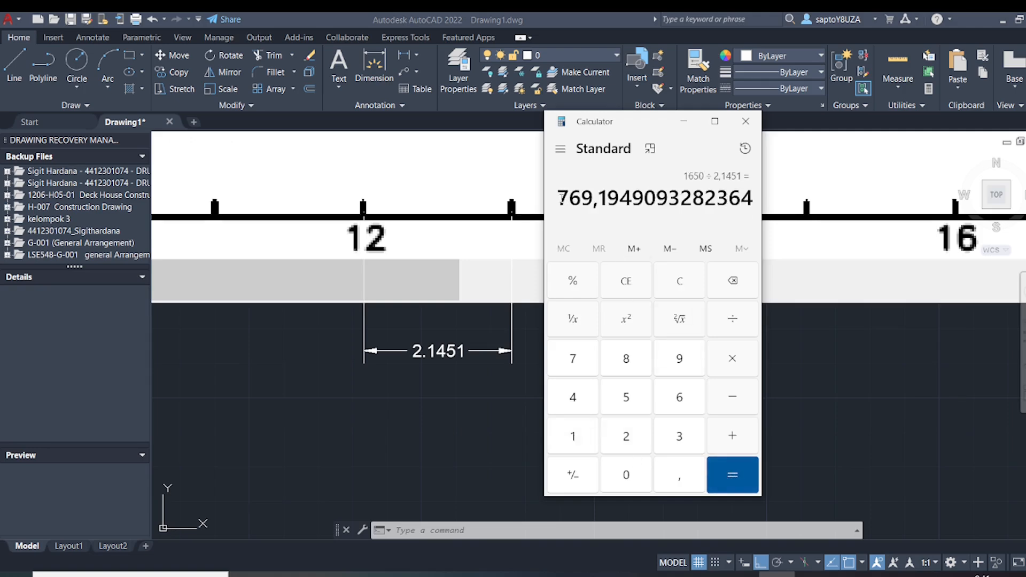
left_click_drag(561, 199, 775, 214)
key("ctrl+c")
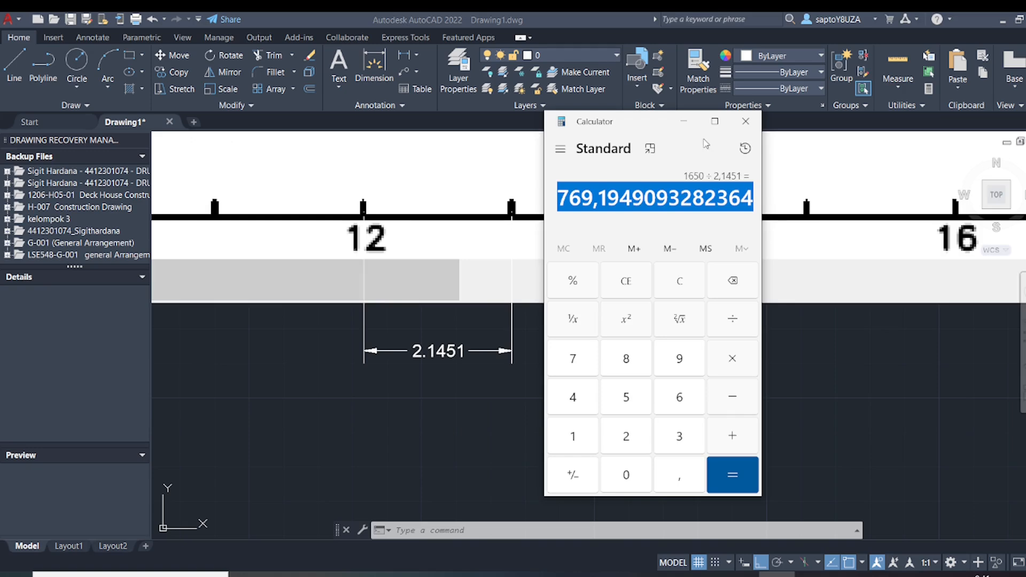
left_click(683, 121)
Scale the deck plan image from its lower-left corner by the copied factor 769.1949093282364, using a decimal point
scroll(641, 320, "down", 5)
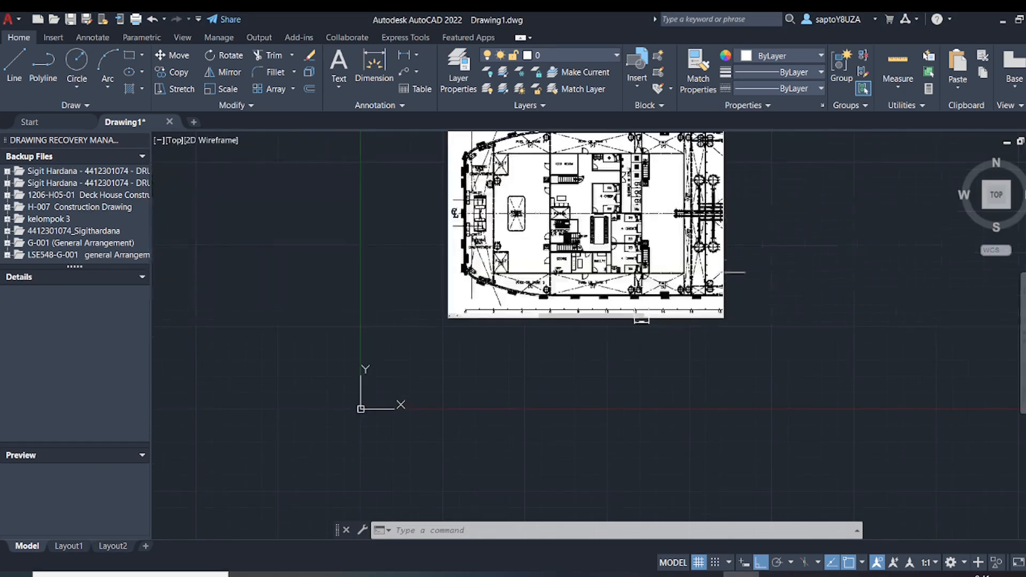
scroll(715, 273, "down", 6)
middle_click_drag(715, 273, 619, 322)
scroll(612, 322, "up", 4)
left_click(693, 263)
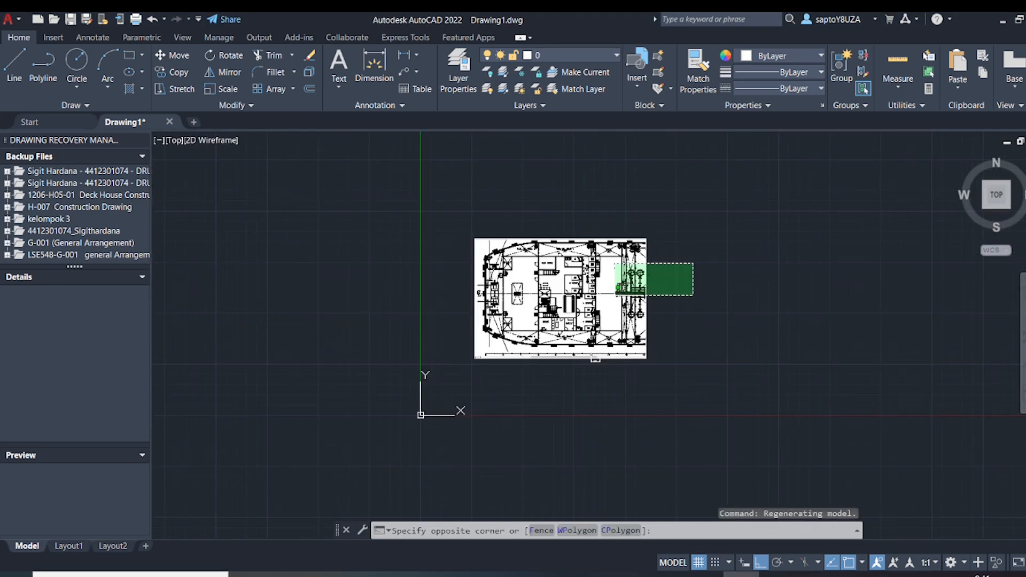
left_click(615, 296)
type("sc")
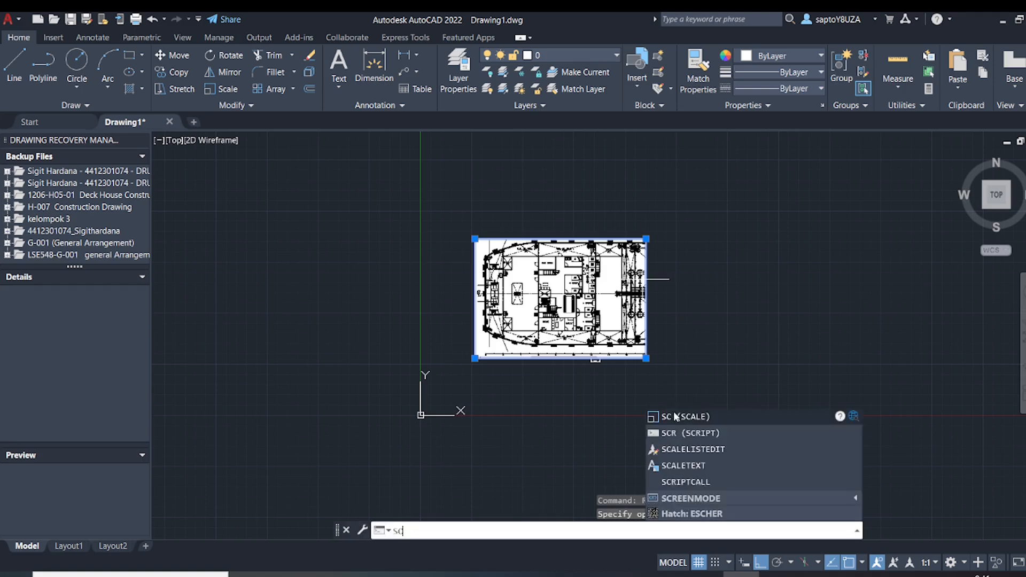
left_click(675, 417)
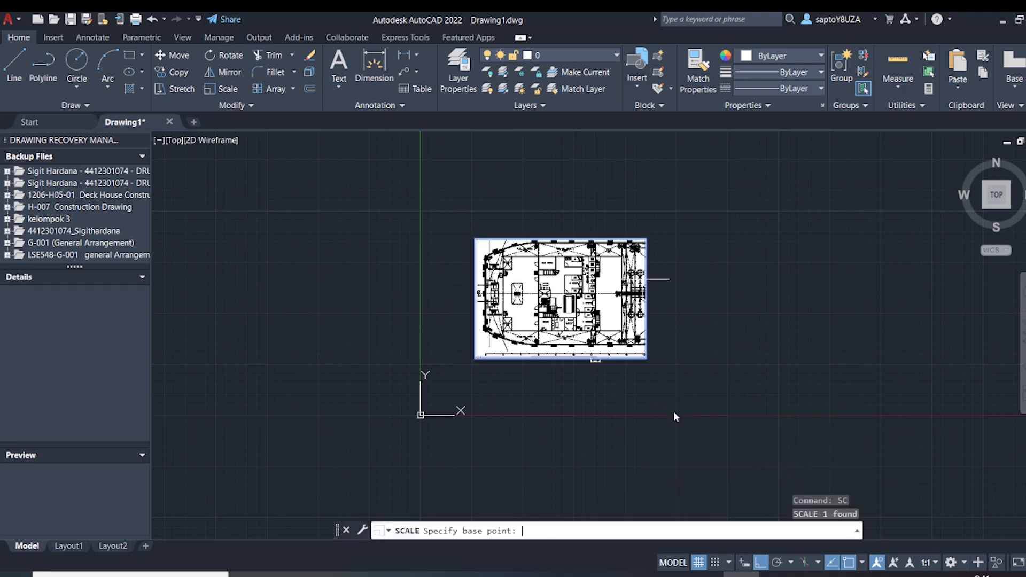
left_click(475, 359)
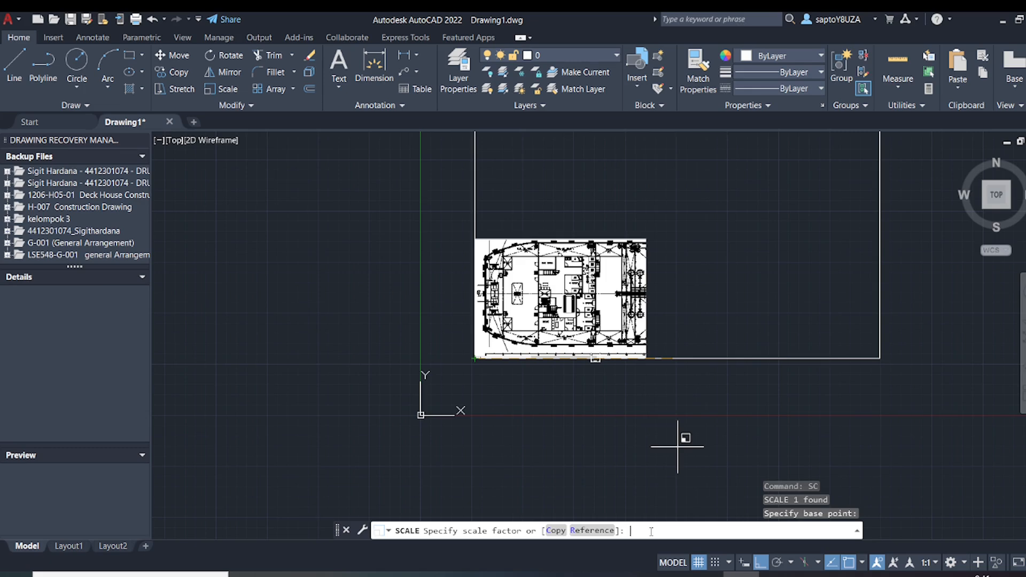
key("ctrl+v")
key("BackSpace")
type(".")
key("Return")
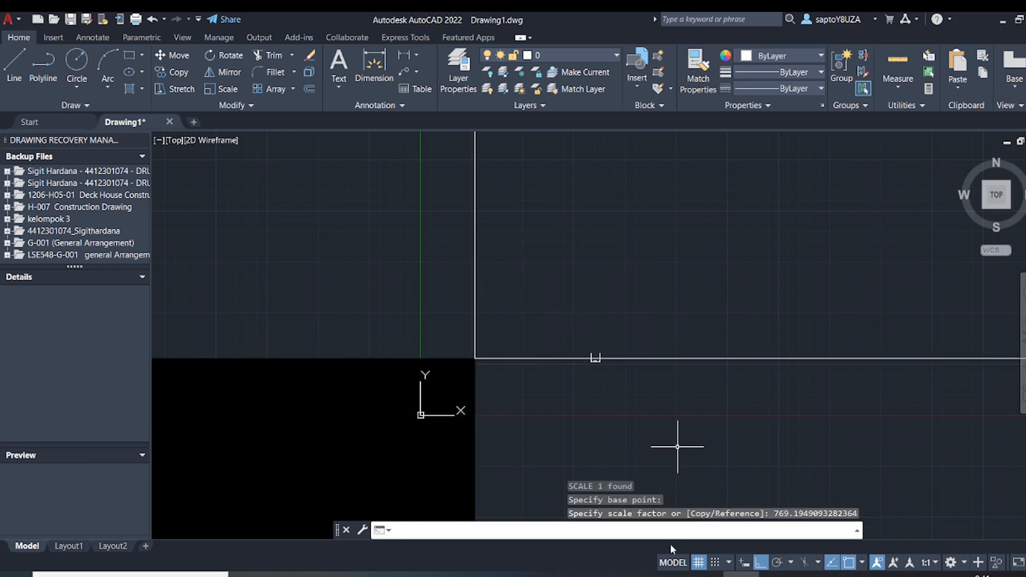
Move the scaled deck plan image up and to the right, away from the origin, with Ortho off
scroll(627, 339, "down", 5)
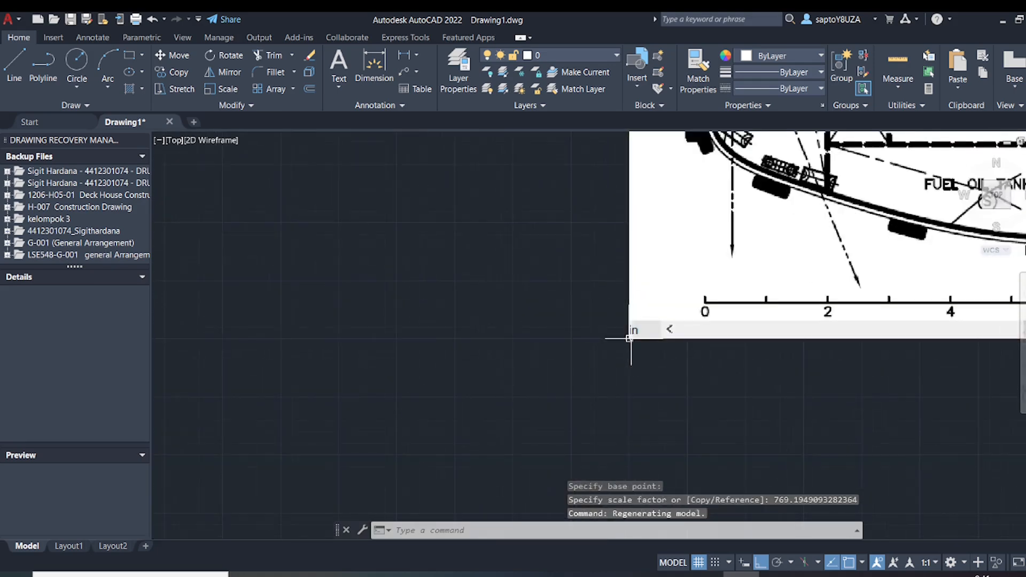
scroll(629, 337, "down", 5)
middle_click_drag(624, 336, 463, 367)
scroll(465, 368, "up", 3)
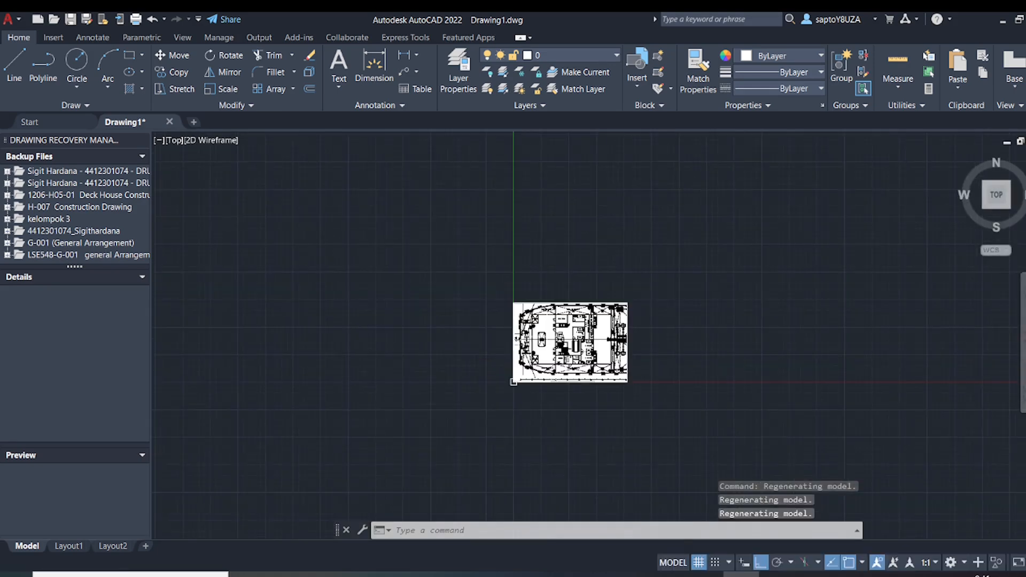
left_click(692, 286)
left_click(510, 385)
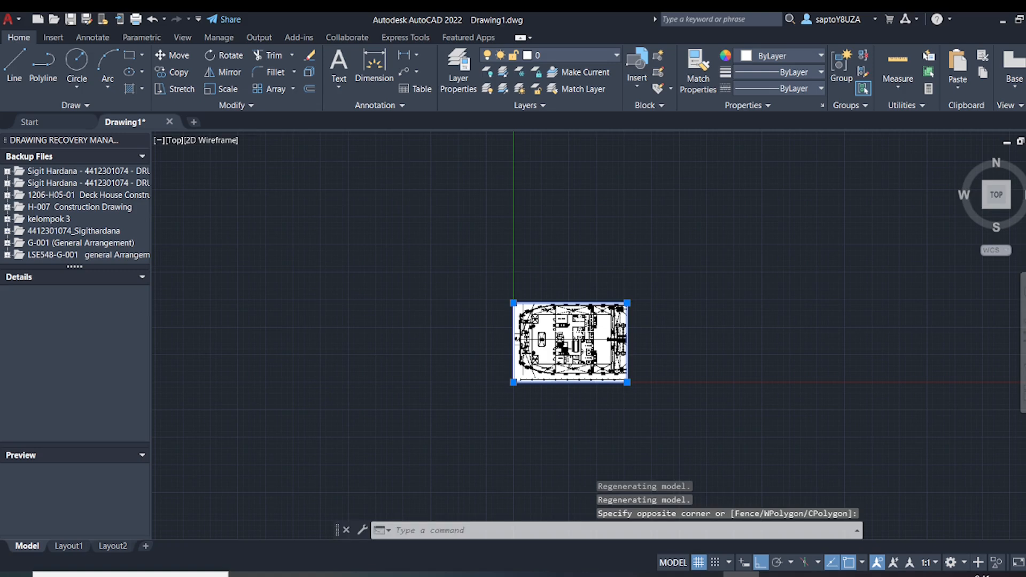
type("m")
key("Return")
left_click(614, 313)
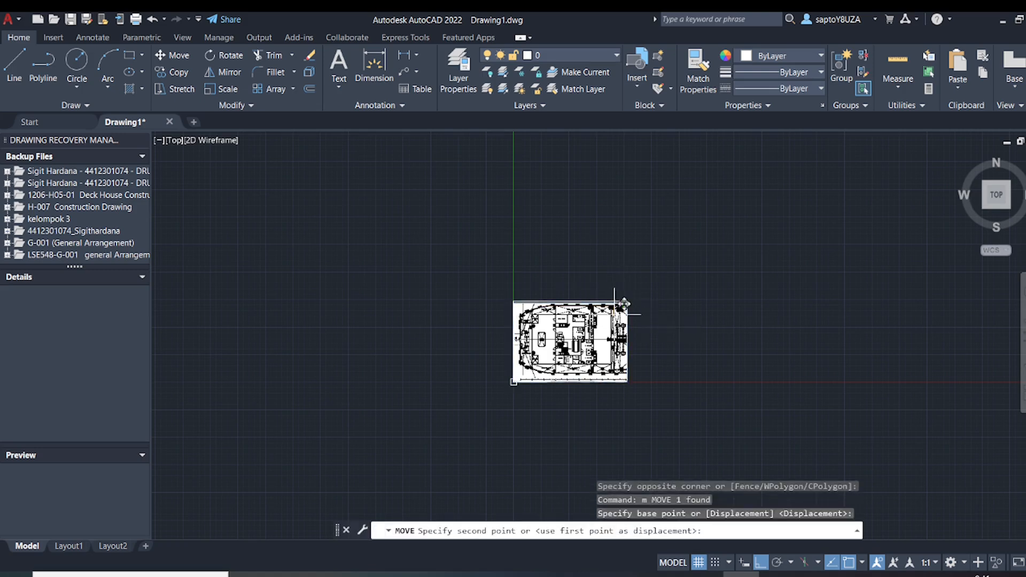
left_click(760, 562)
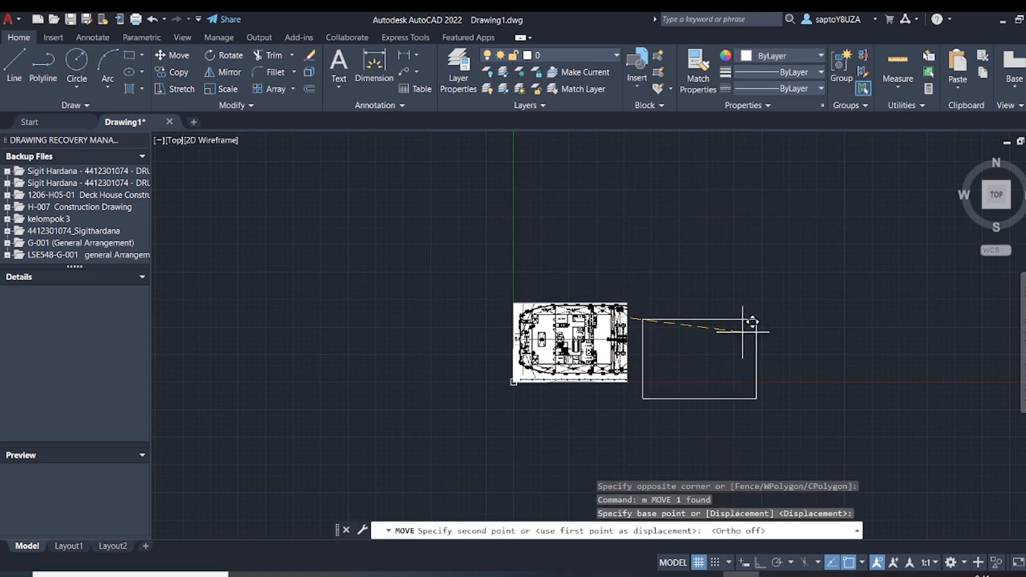
left_click(745, 174)
With Ortho on, add a linear dimension from the frame 8 tick to the next tick below the image and check its value
scroll(726, 236, "up", 2)
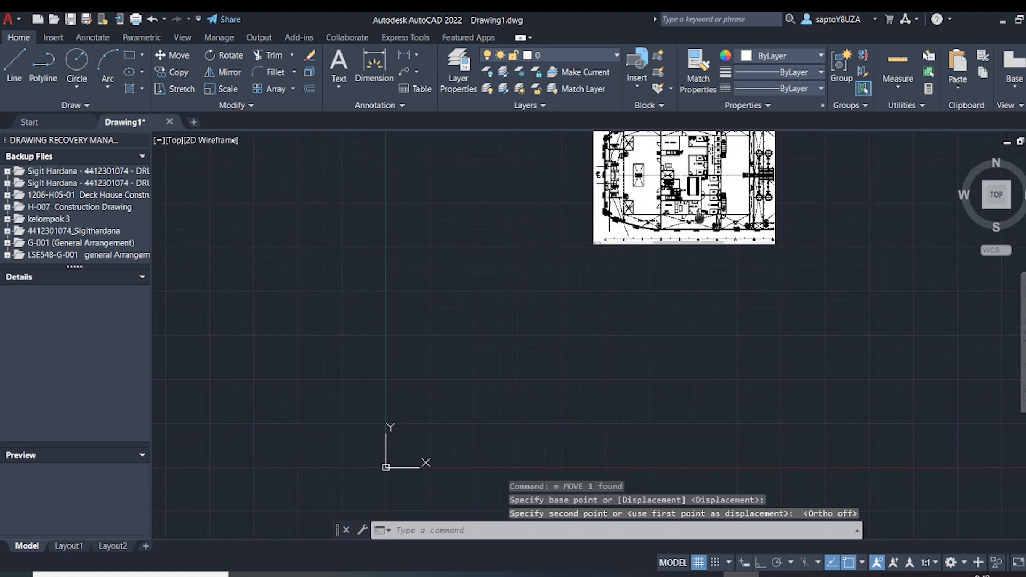
mouse_move(692, 245)
middle_mouse_down()
mouse_move(653, 294)
mouse_move(481, 389)
middle_mouse_up()
scroll(498, 407, "up", 10)
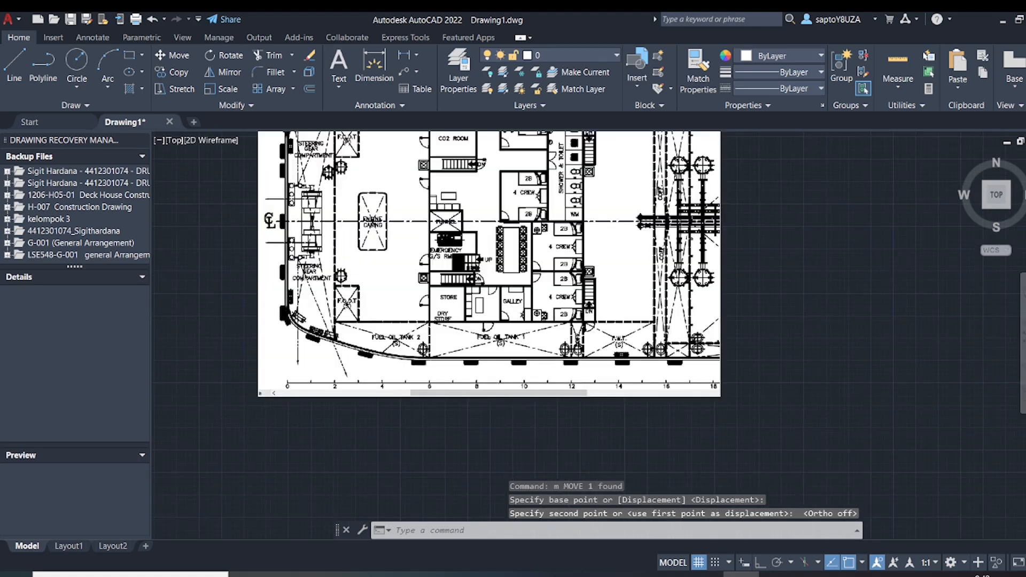
left_click(406, 56)
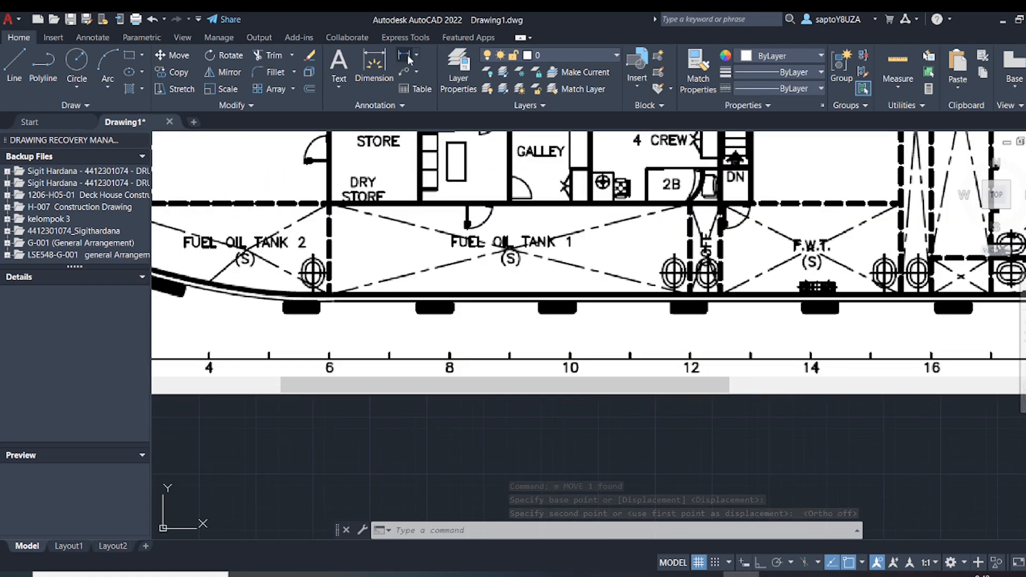
scroll(451, 353, "up", 8)
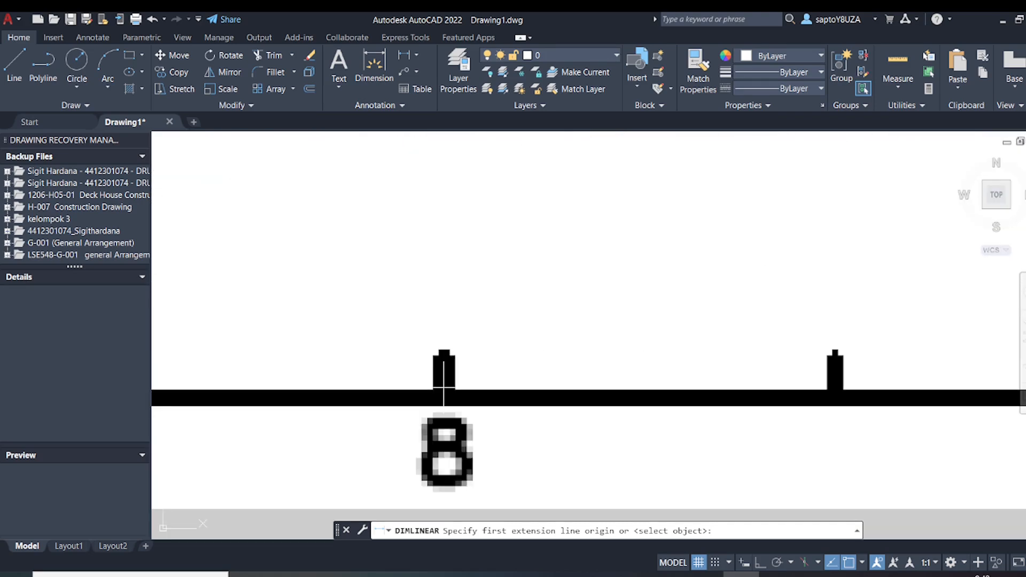
left_click(444, 391)
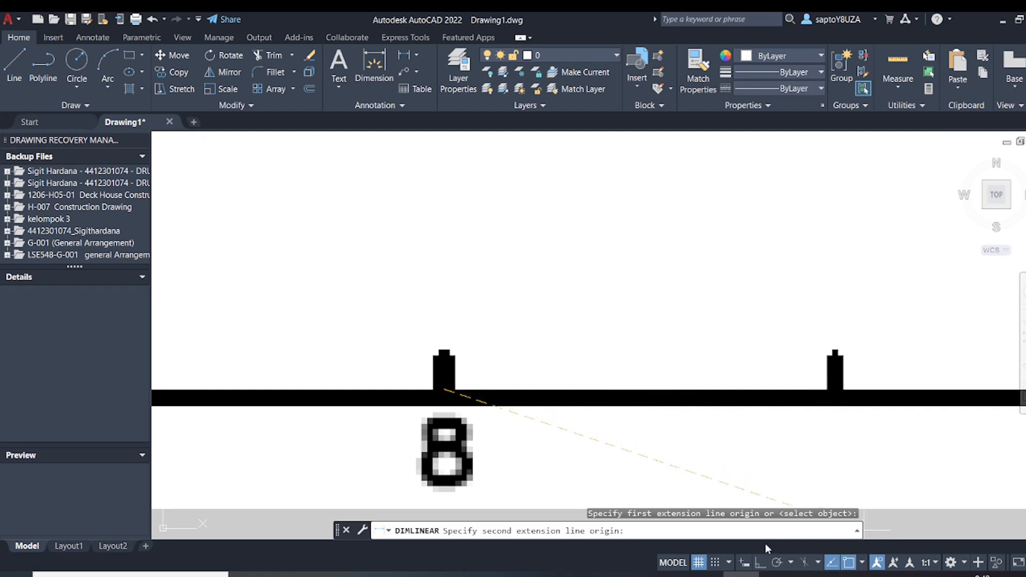
left_click(760, 562)
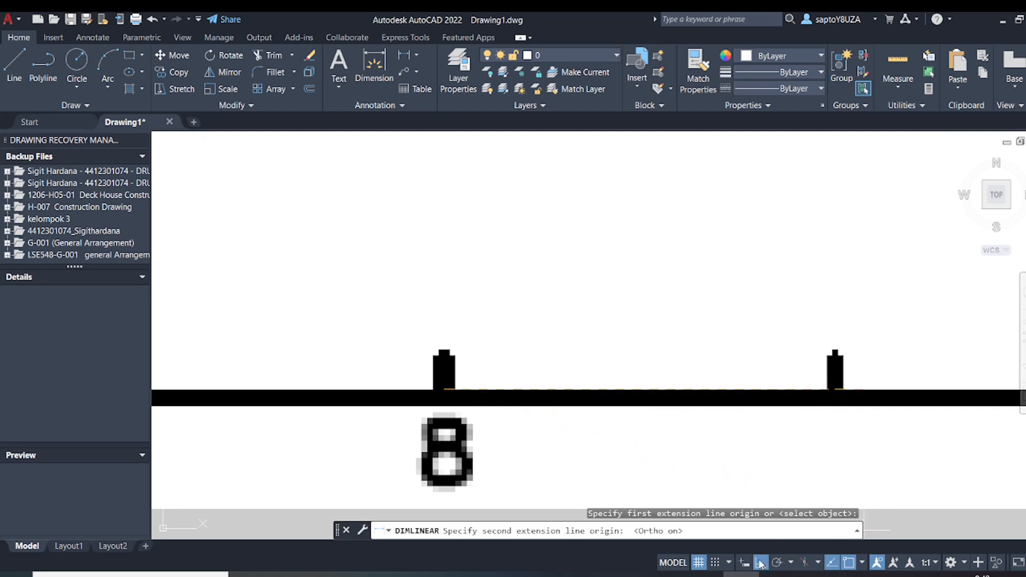
left_click(837, 390)
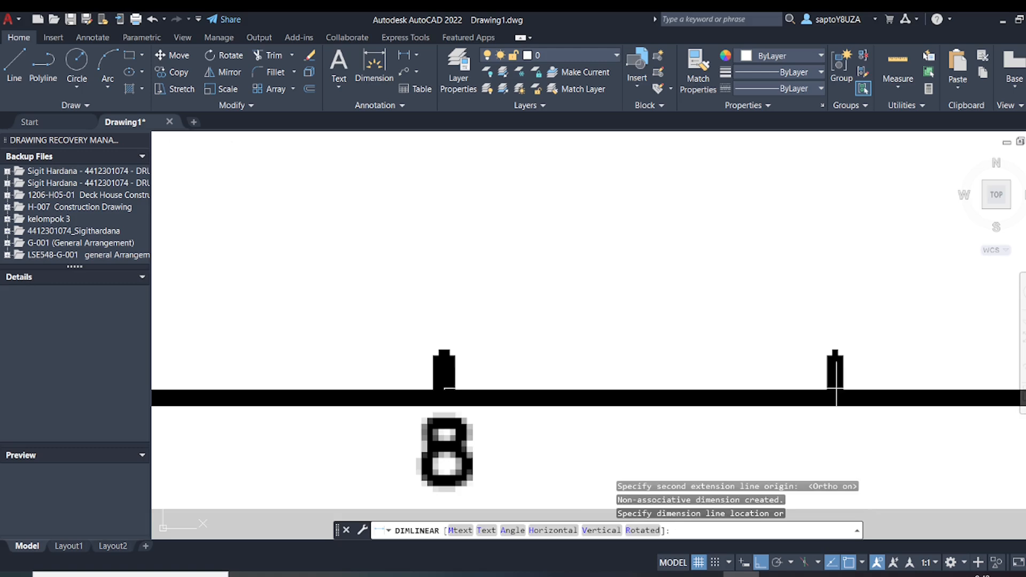
scroll(837, 390, "down", 5)
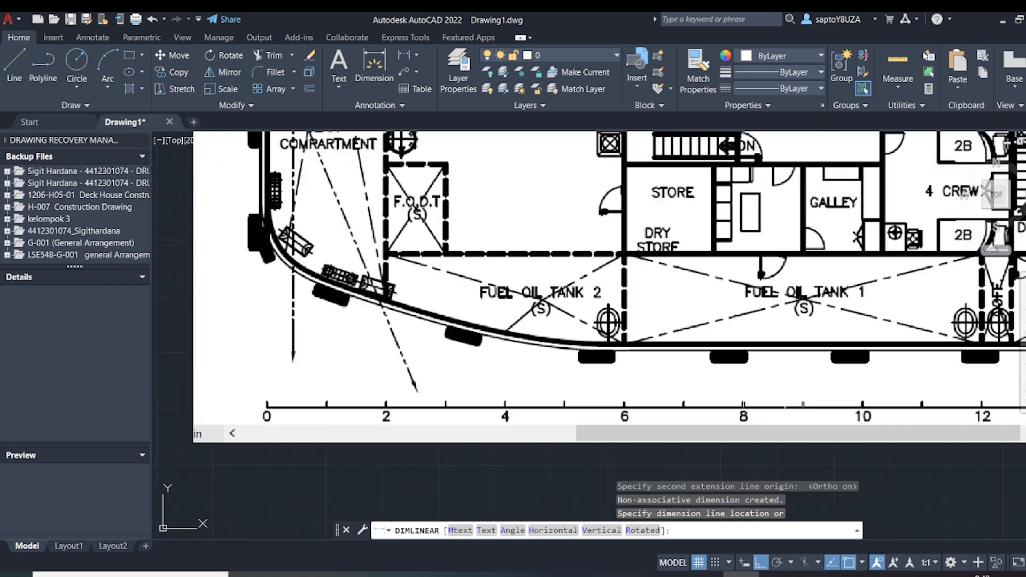
left_click(779, 460)
scroll(773, 452, "up", 8)
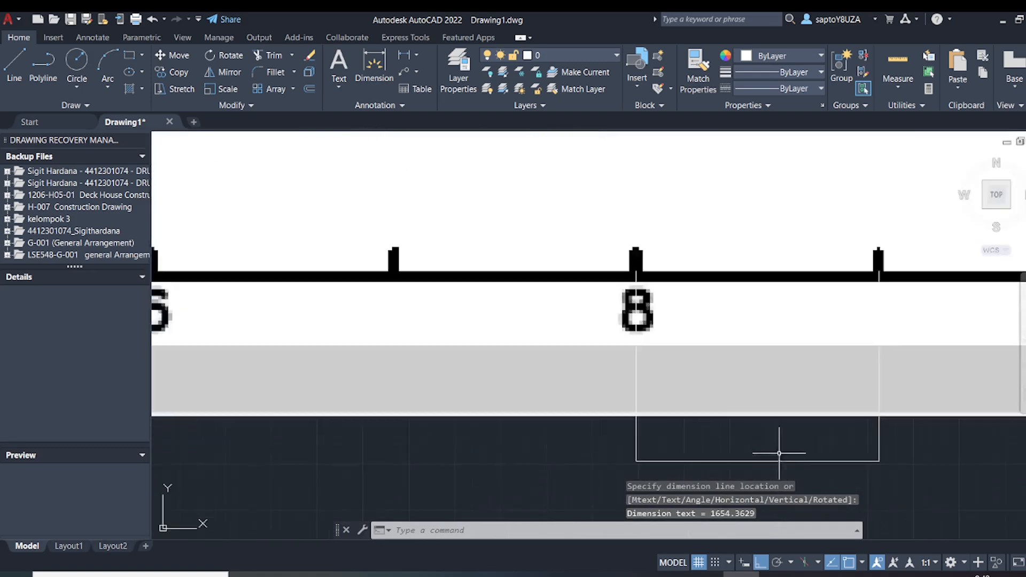
middle_click_drag(756, 458, 756, 390)
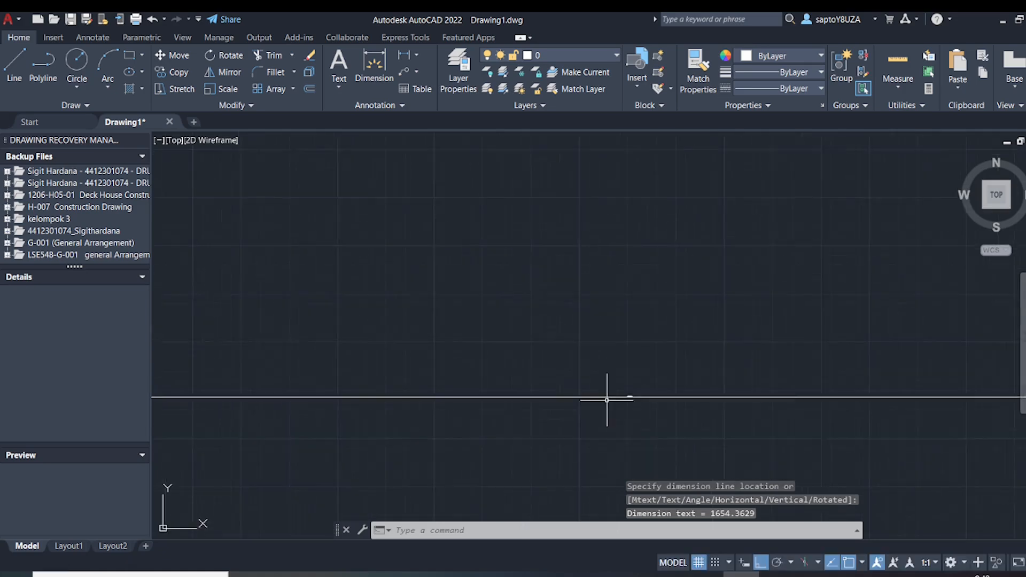
scroll(660, 395, "up", 3)
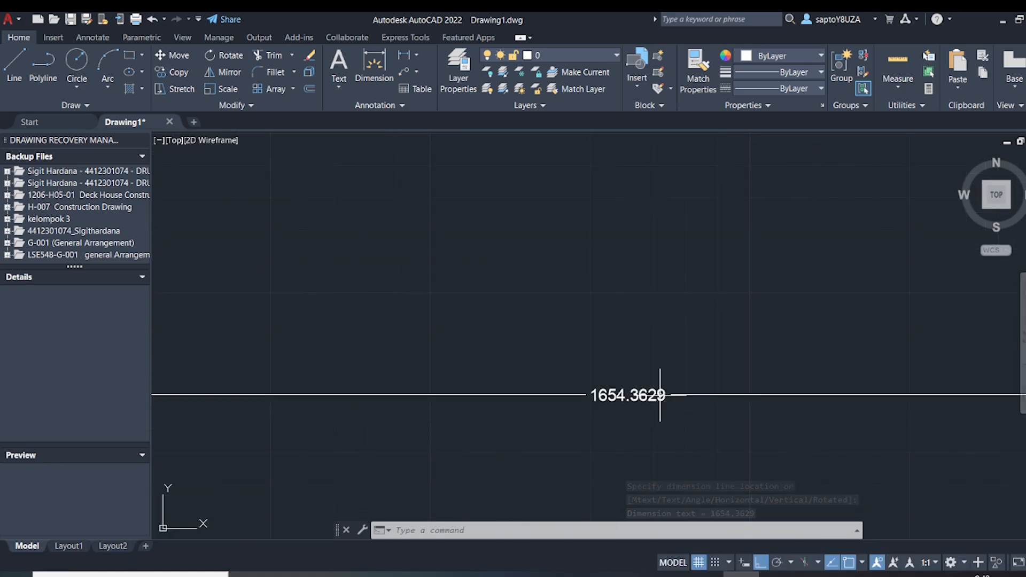
Delete the linear dimension placed below the deck plan image at frame 8
scroll(660, 395, "down", 5)
scroll(660, 396, "down", 4)
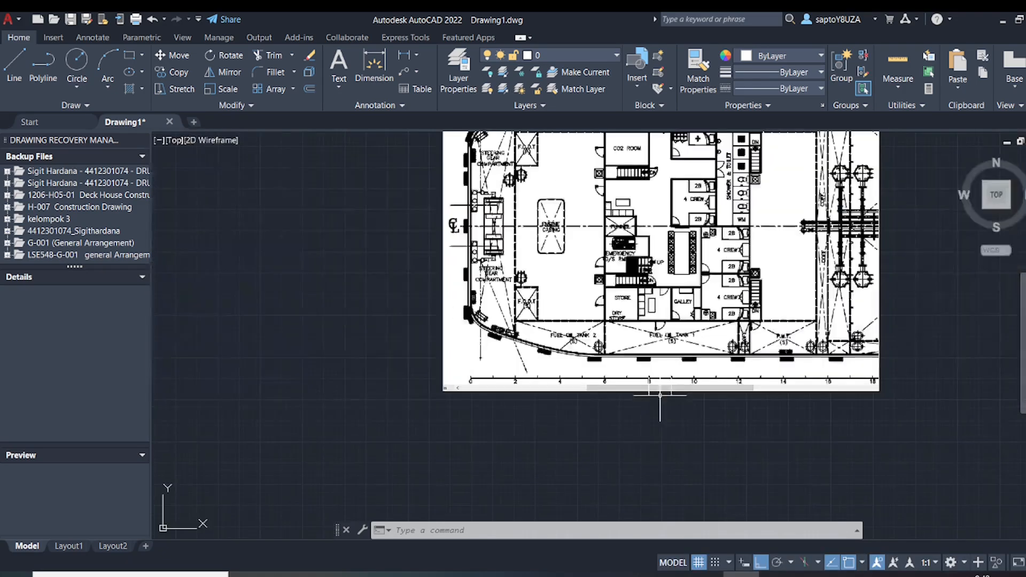
left_click(674, 415)
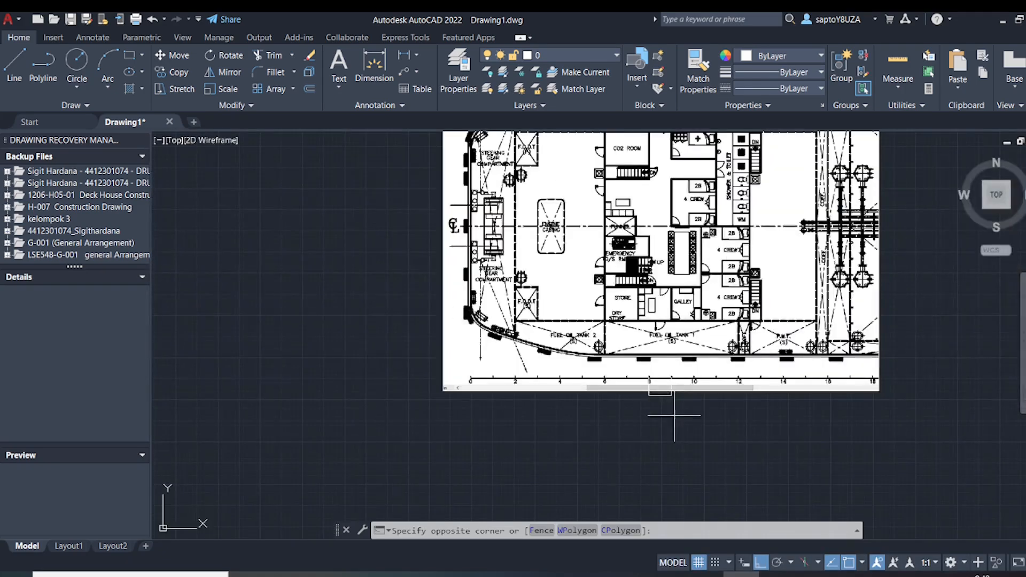
left_click(659, 391)
key("Delete")
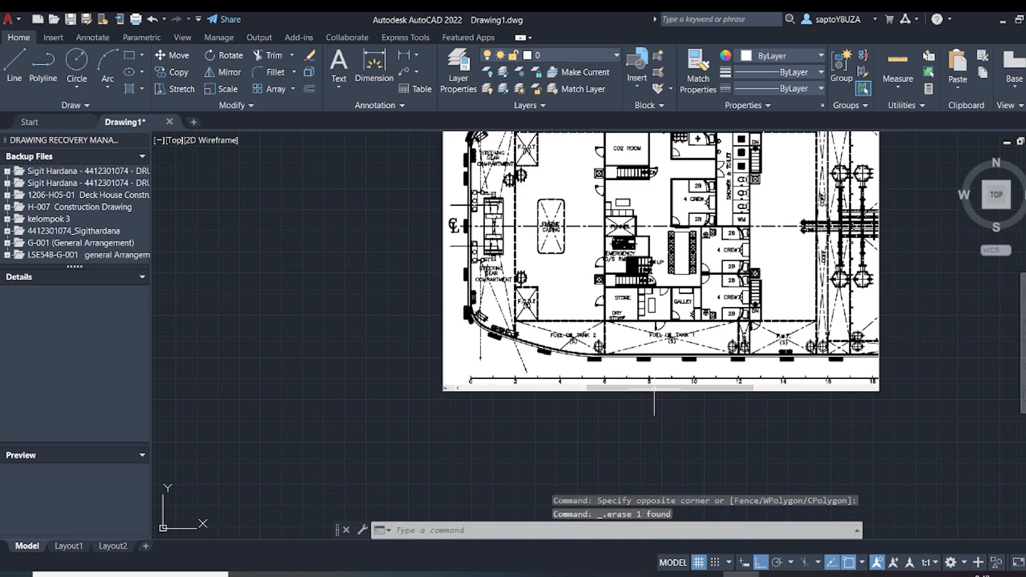
Modify the Standard dimension style to use a text height of 100
type("di")
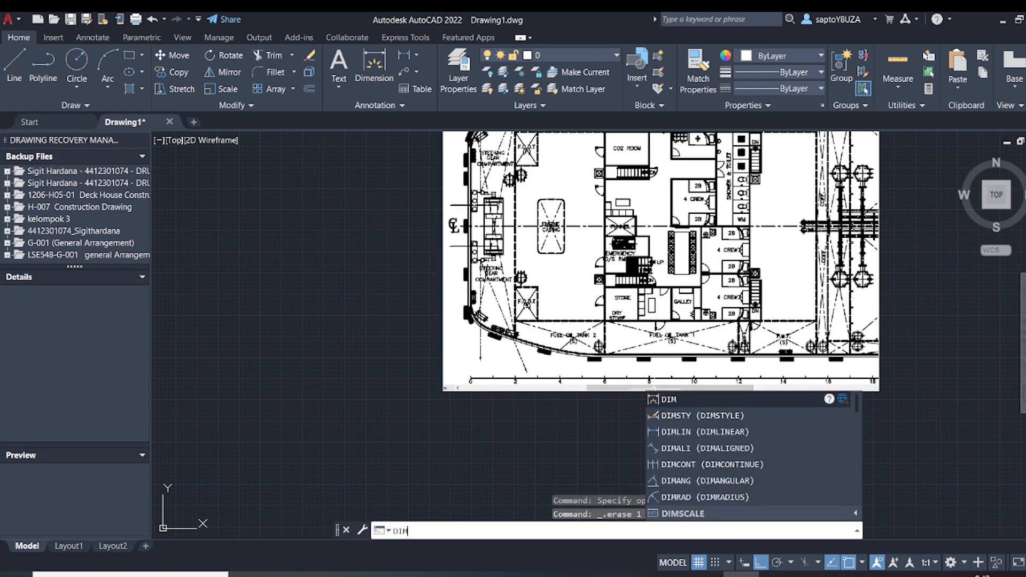
left_click(659, 415)
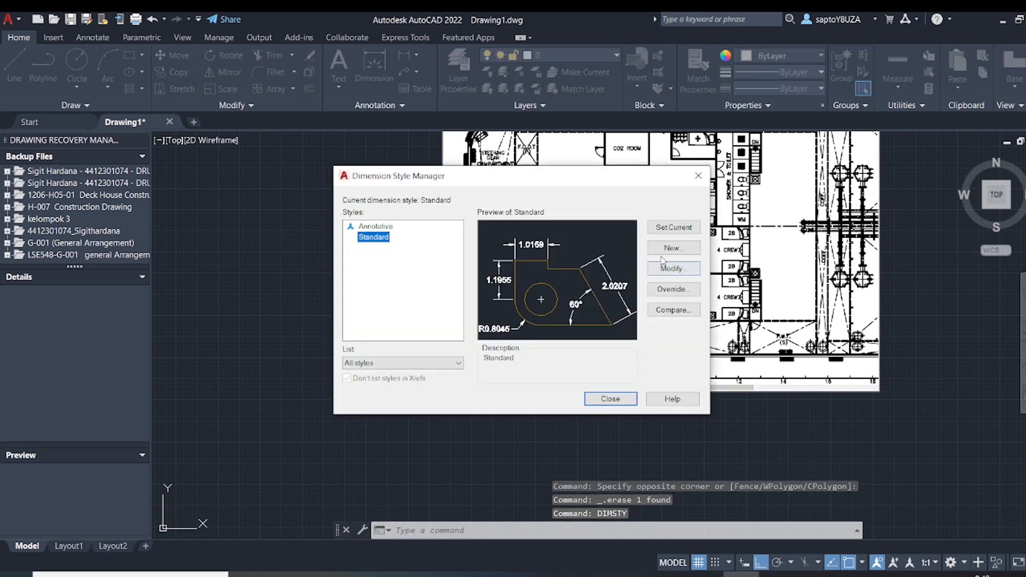
left_click(671, 269)
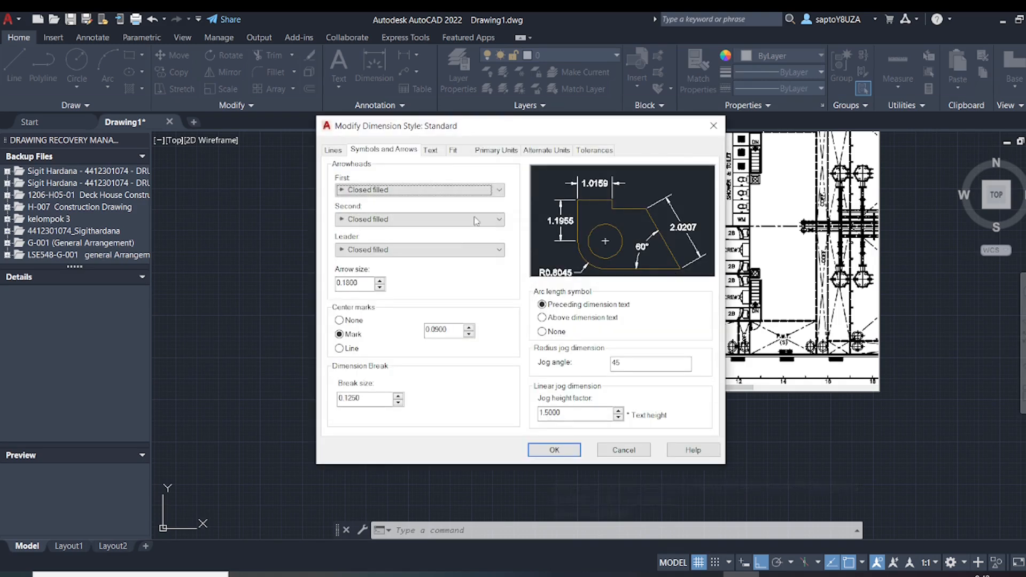
left_click(433, 152)
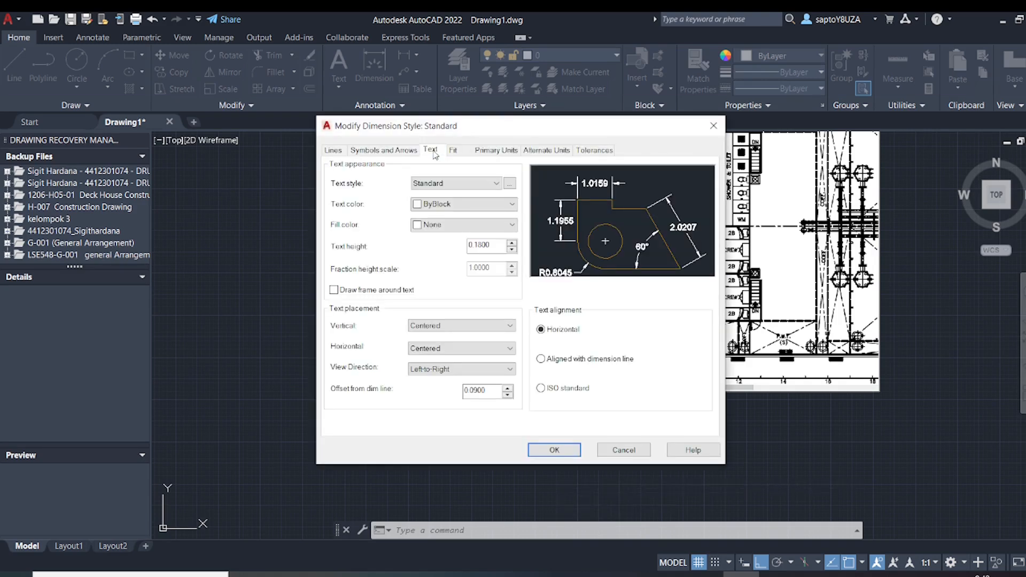
double_click(495, 245)
type("100")
left_click(554, 450)
left_click(609, 401)
Examine the frame scale along the lower edge of the deck plan, starting from frame 0 at the stern
scroll(608, 411, "down", 8)
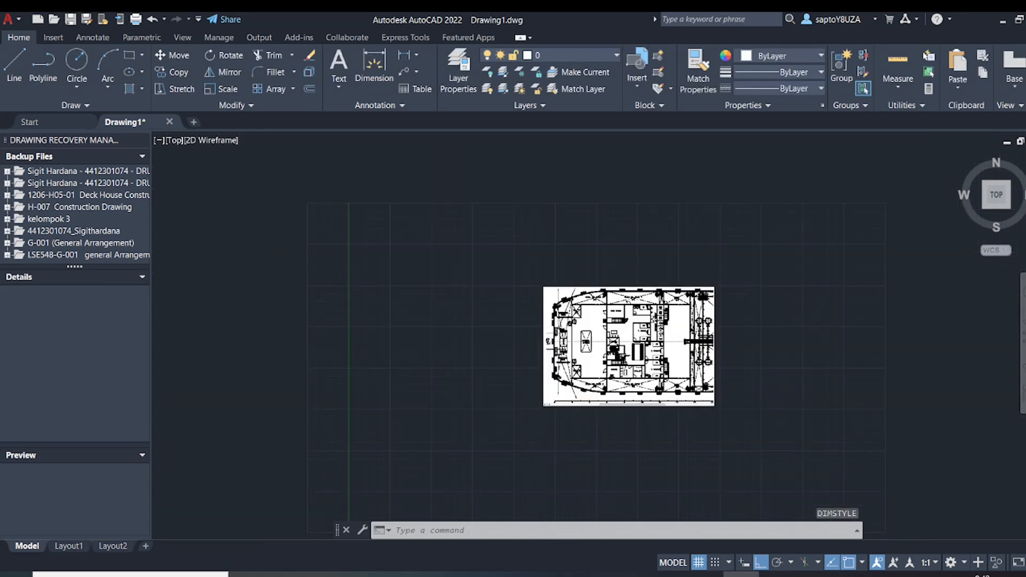
middle_click_drag(618, 409, 551, 406)
scroll(557, 403, "up", 6)
scroll(557, 400, "up", 4)
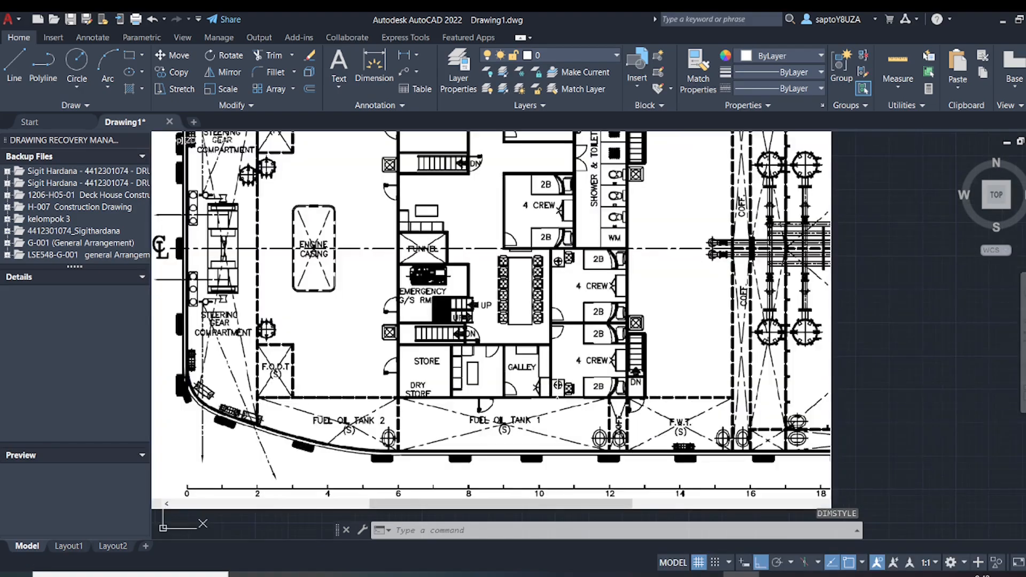
scroll(557, 401, "down", 2)
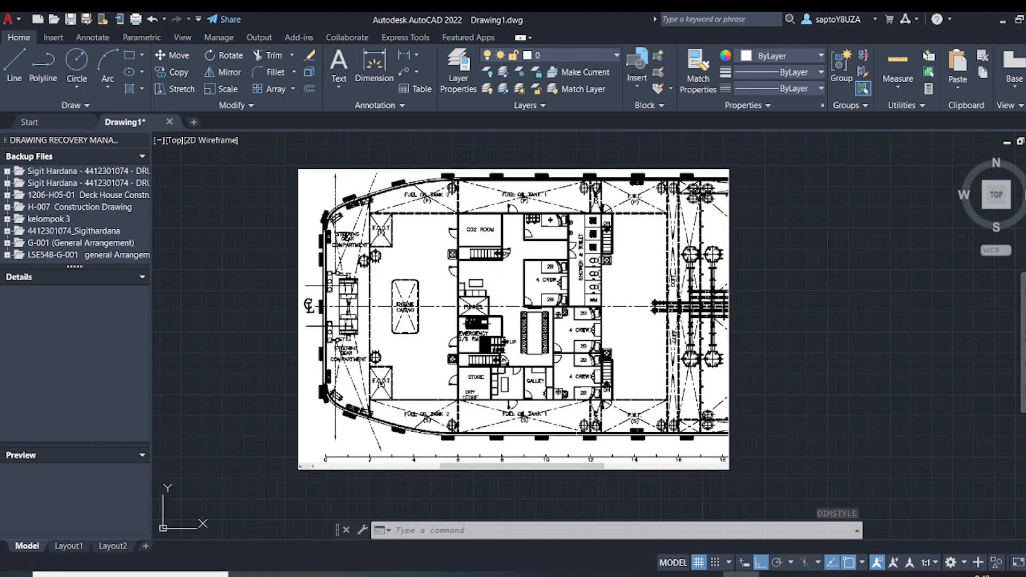
scroll(550, 414, "down", 2)
scroll(467, 432, "up", 6)
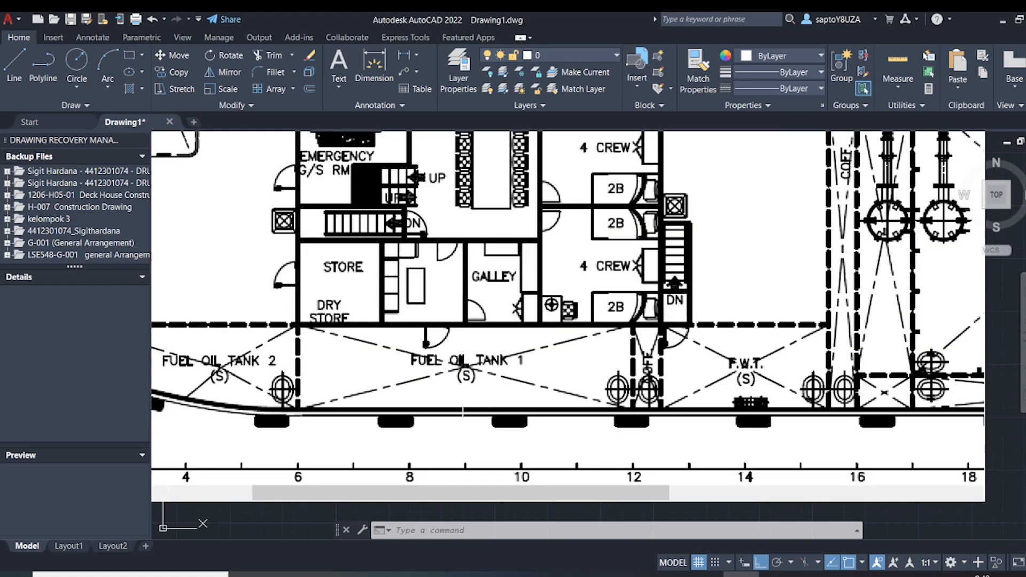
scroll(463, 406, "down", 4)
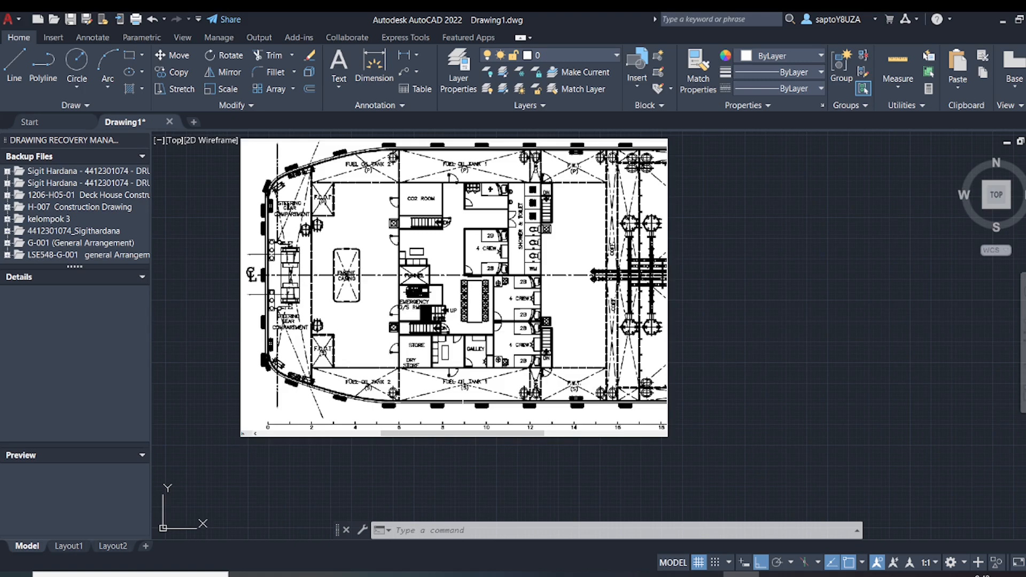
scroll(464, 397, "down", 2)
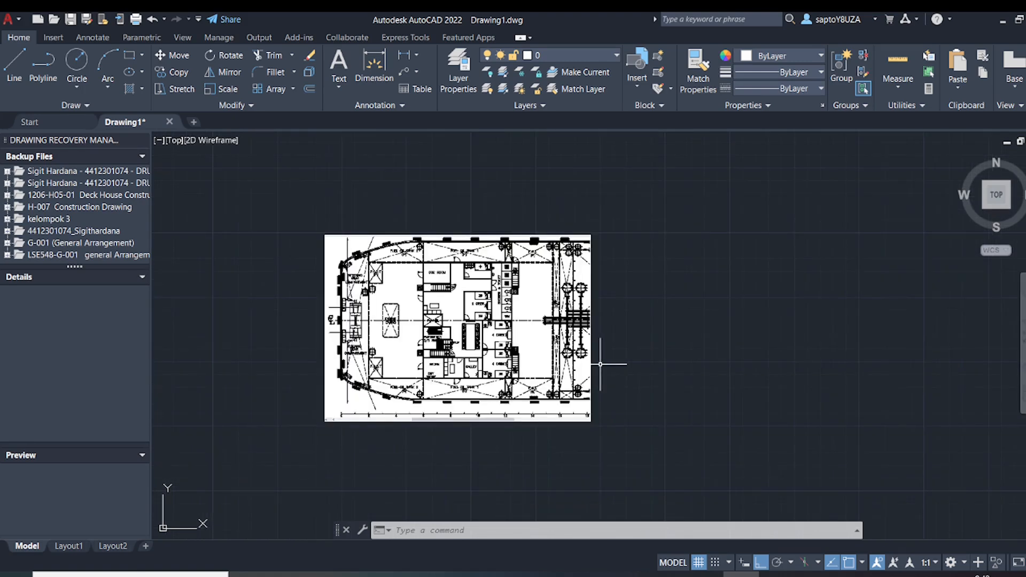
scroll(348, 400, "up", 4)
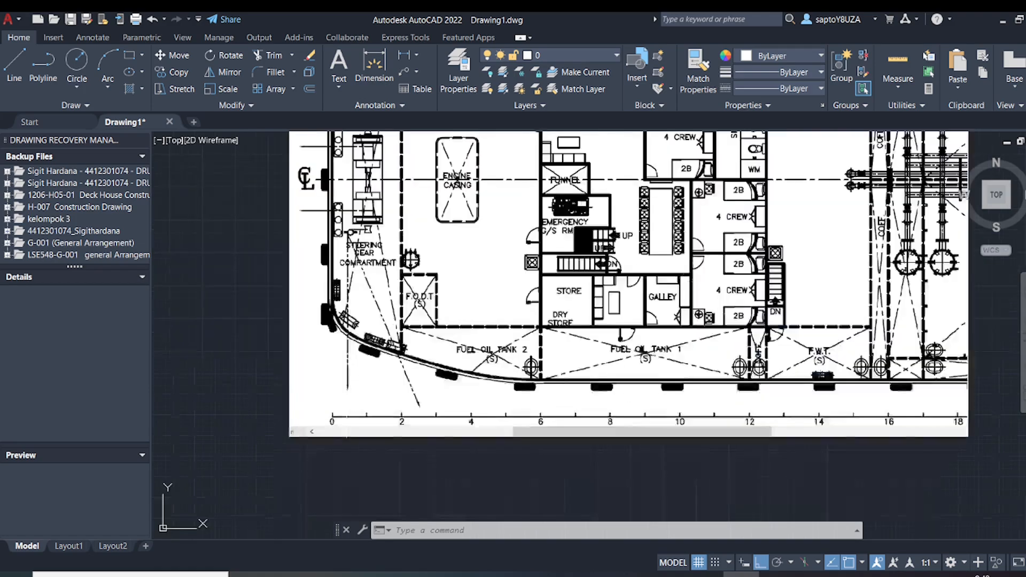
scroll(348, 400, "down", 4)
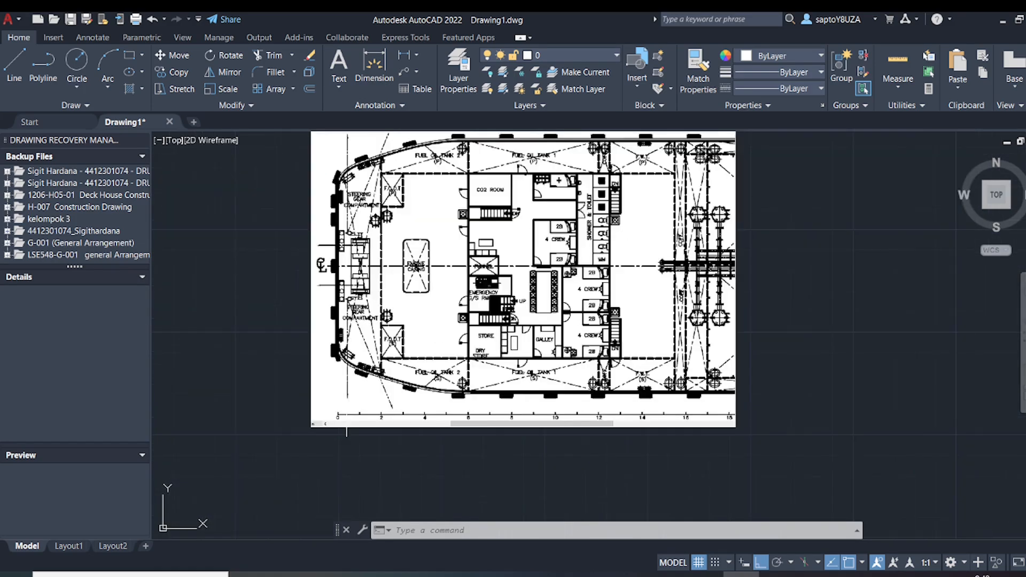
scroll(363, 416, "up", 7)
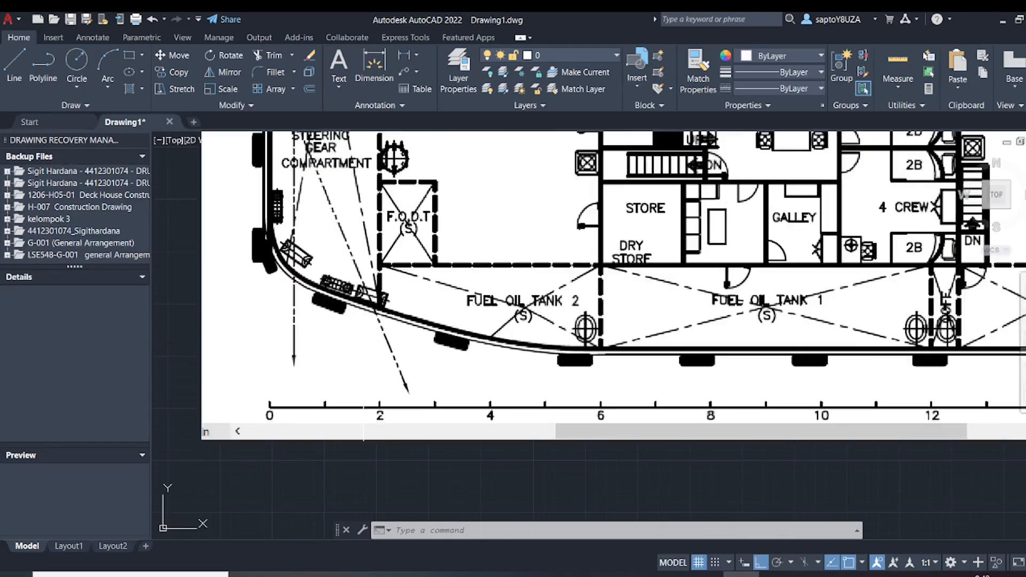
scroll(363, 413, "down", 4)
middle_click_drag(611, 371, 431, 416)
scroll(431, 417, "down", 2)
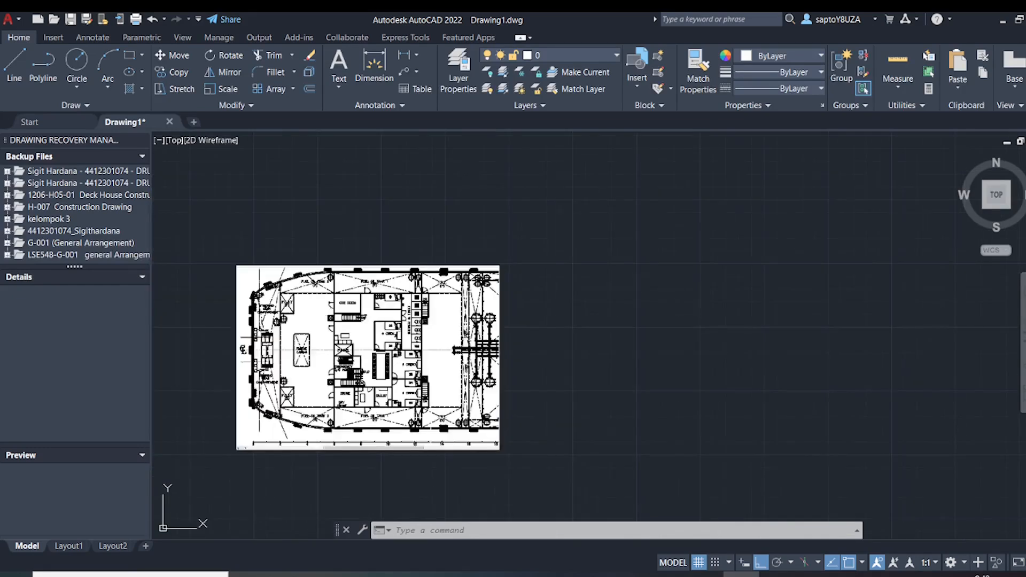
Draw a short vertical line in the empty space to the right of the deck plan image
type("l")
key("Return")
left_click(550, 381)
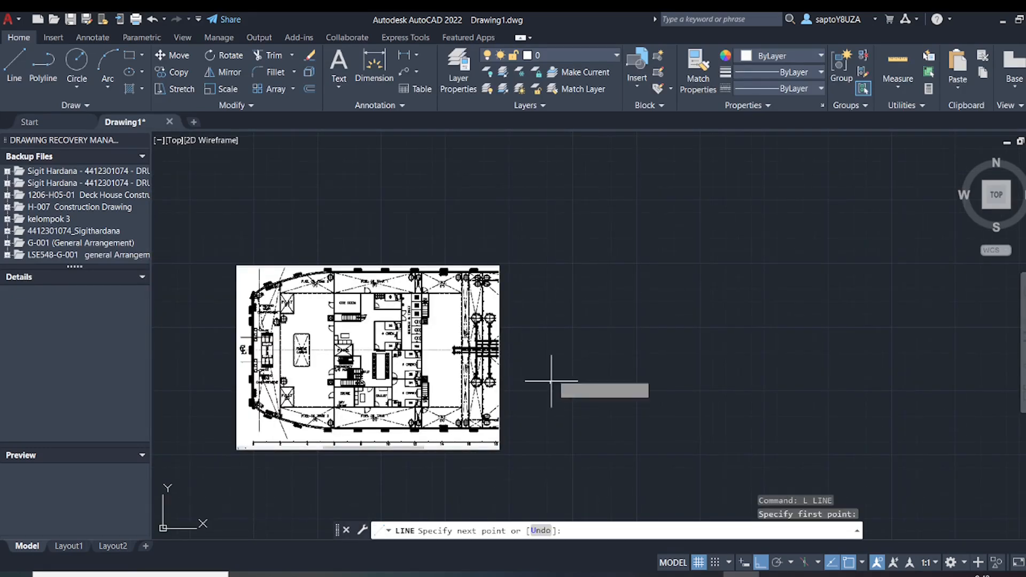
left_click(550, 364)
key("Return")
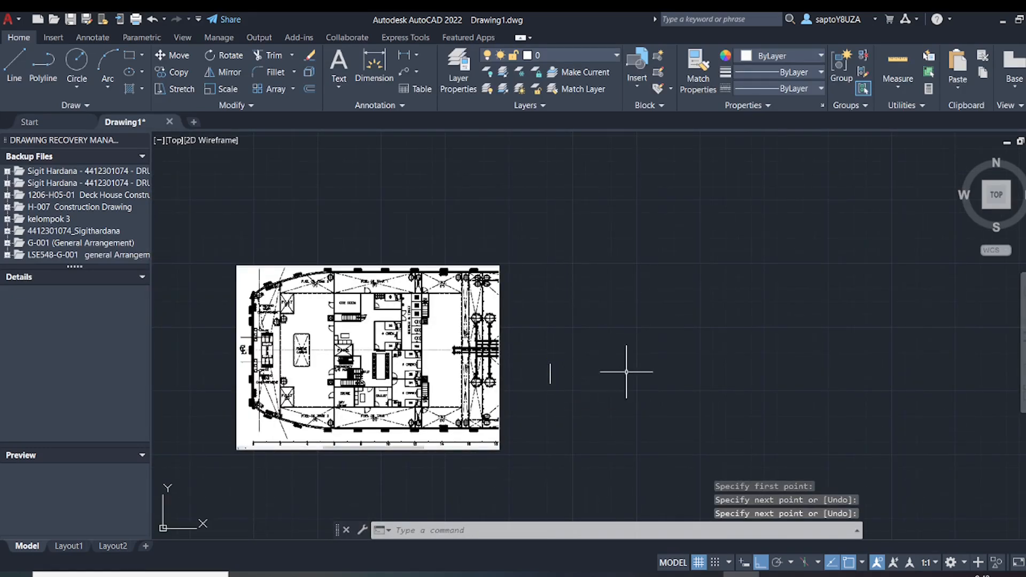
Restart the Line command and examine the deck plan's frame numbers up to frame 18 to find the frame count needed
key("Return")
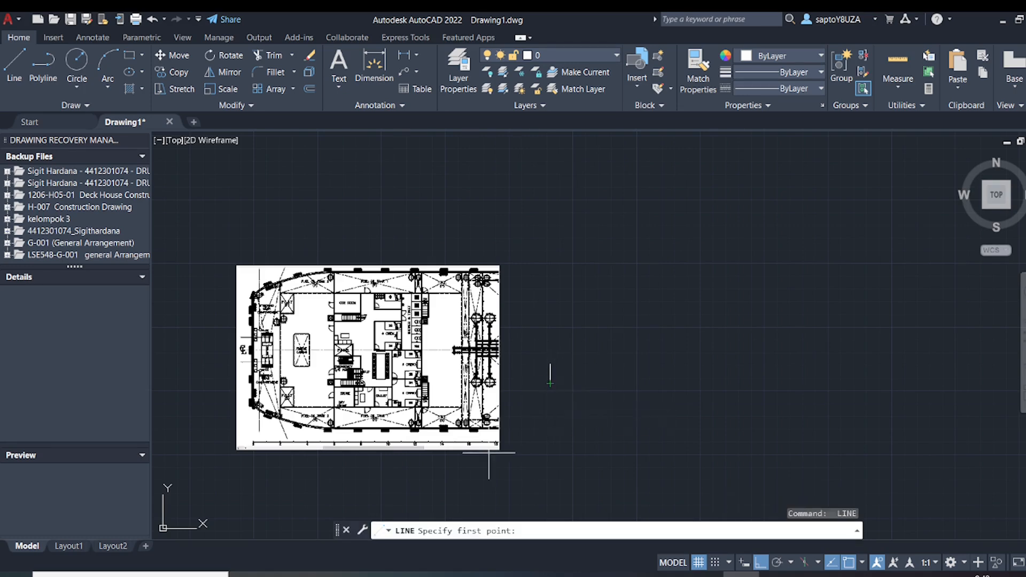
scroll(484, 459, "up", 4)
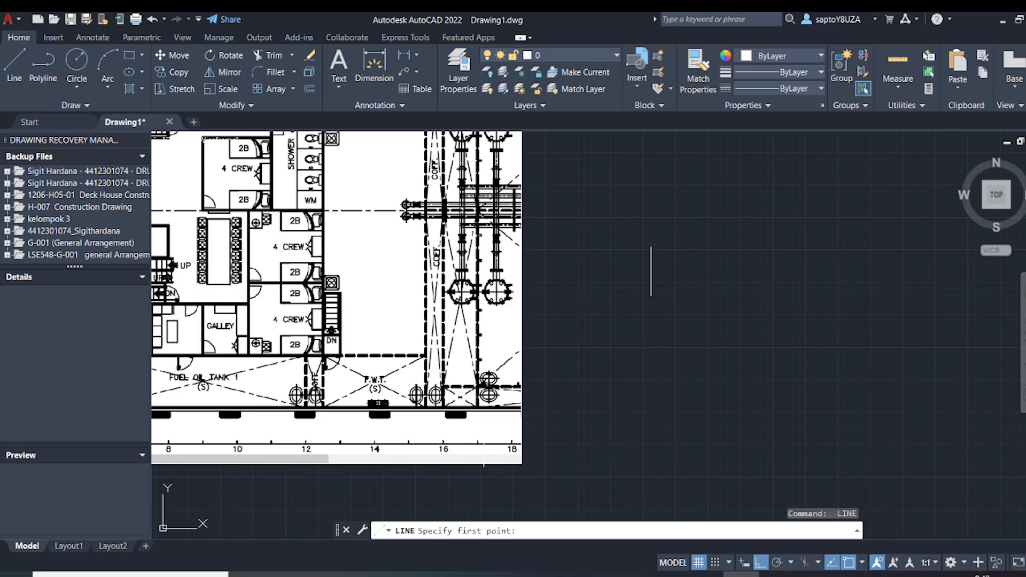
scroll(484, 462, "down", 6)
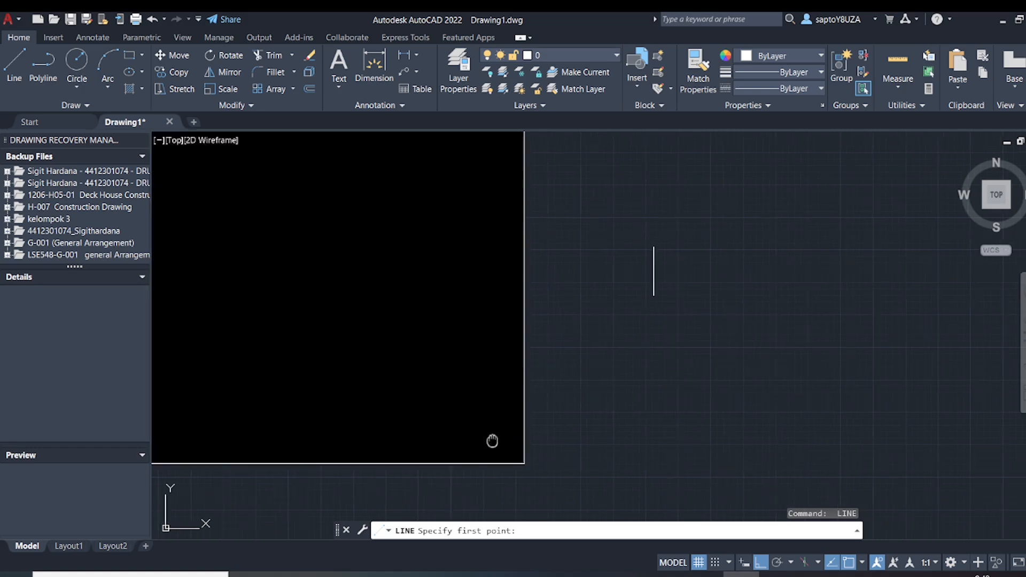
scroll(634, 407, "up", 4)
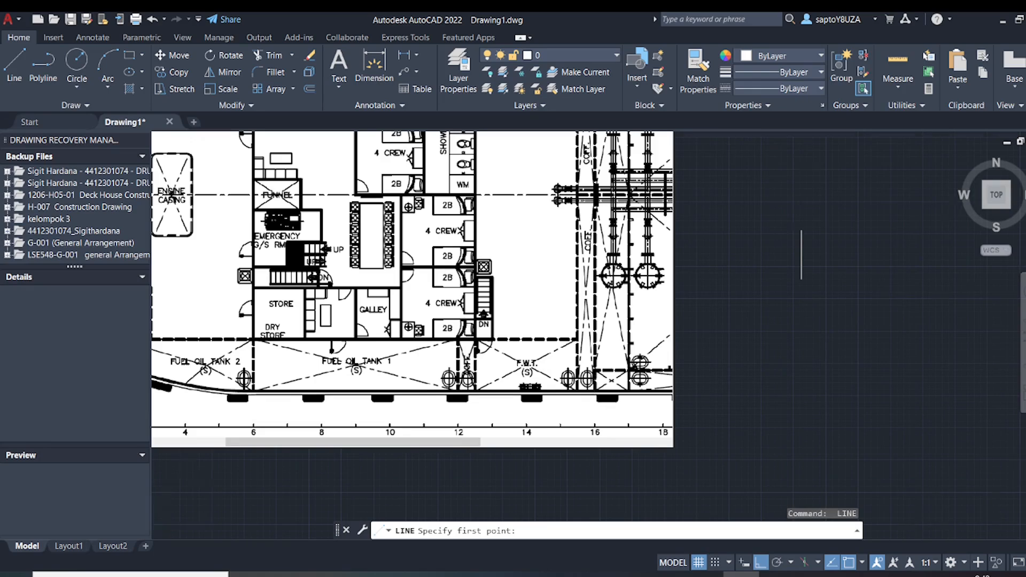
scroll(595, 388, "down", 6)
scroll(595, 387, "up", 4)
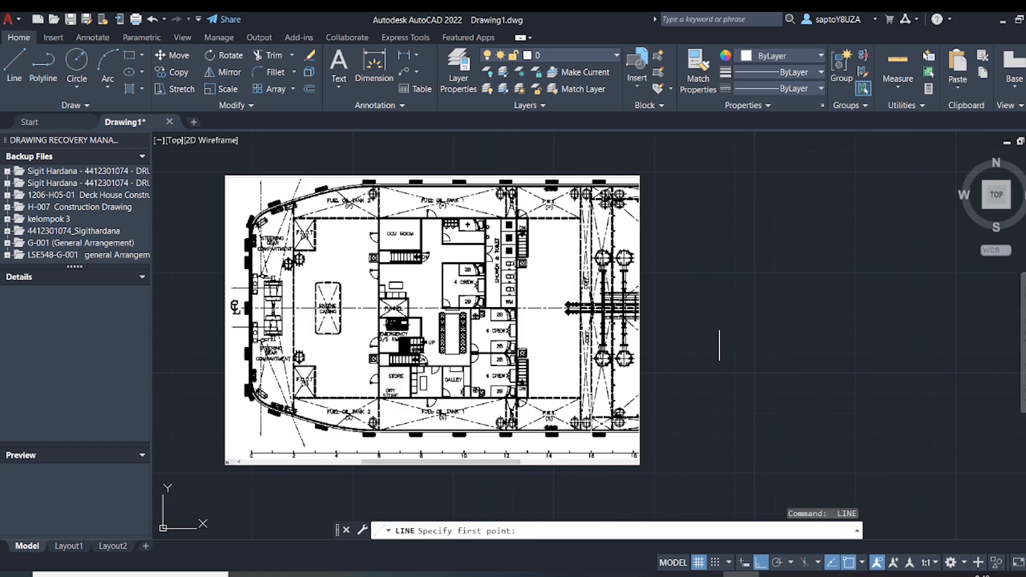
scroll(593, 441, "up", 2)
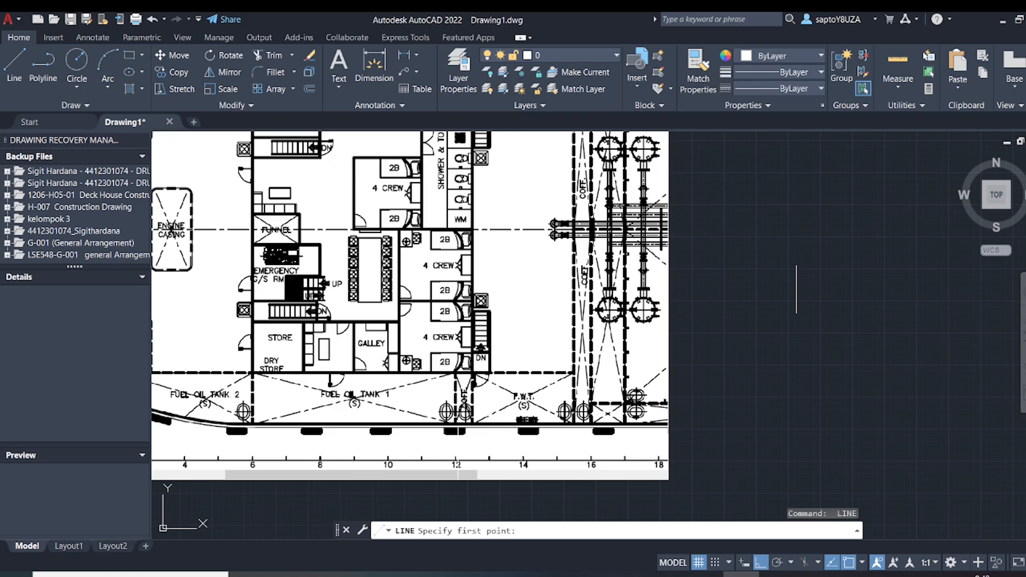
middle_click_drag(463, 444, 474, 440)
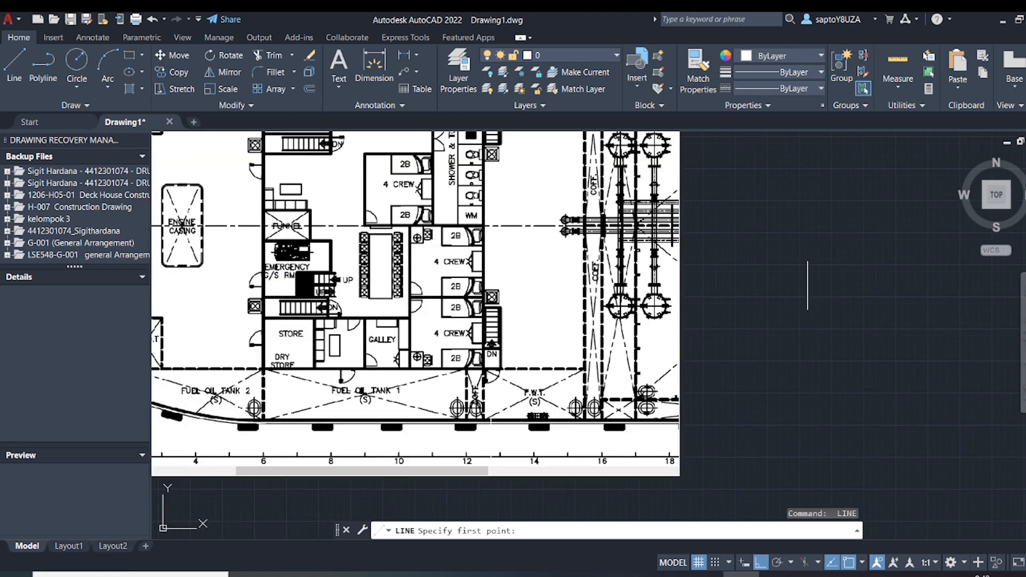
scroll(490, 445, "up", 2)
scroll(487, 463, "down", 4)
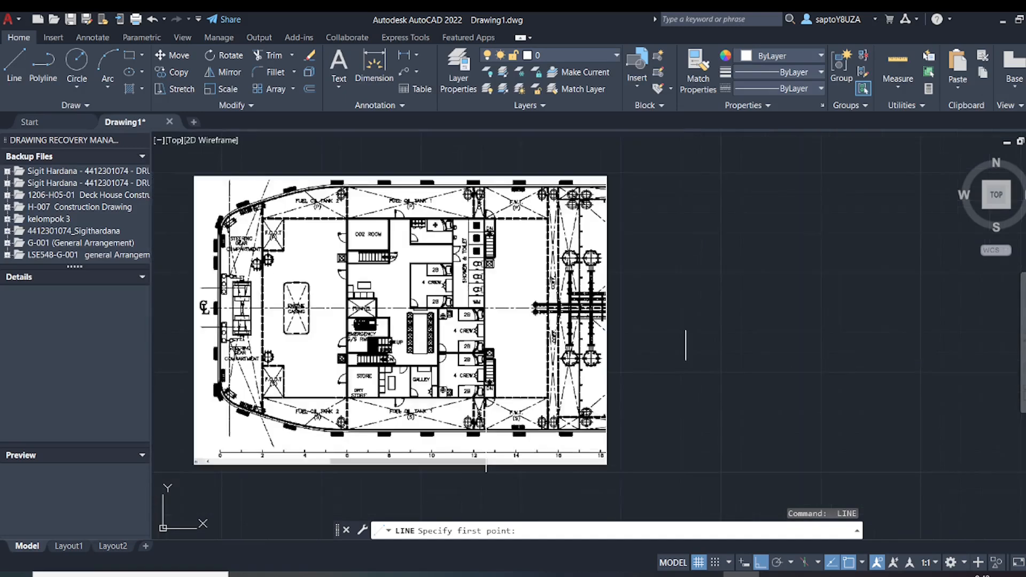
scroll(577, 443, "up", 2)
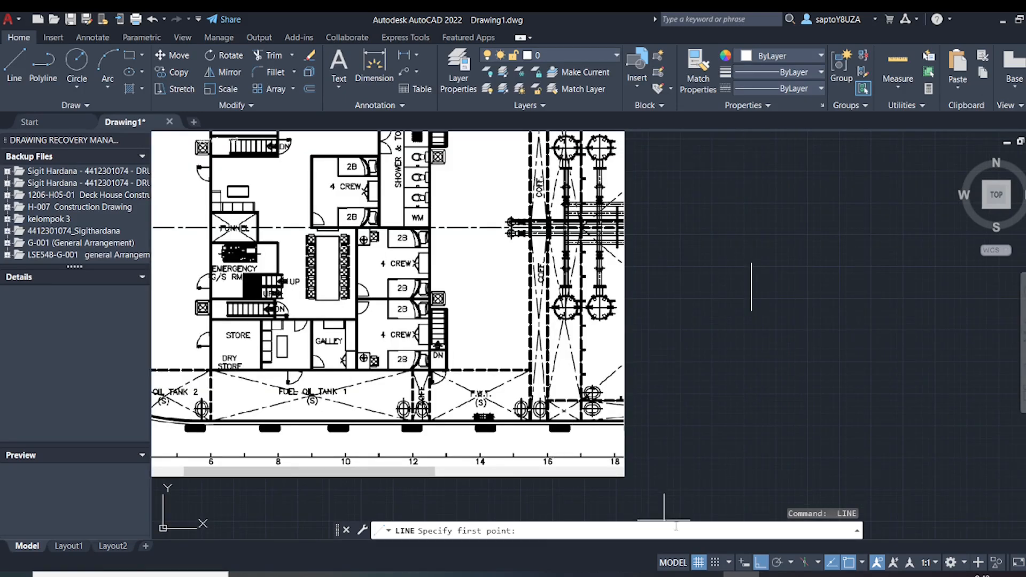
scroll(664, 513, "down", 2)
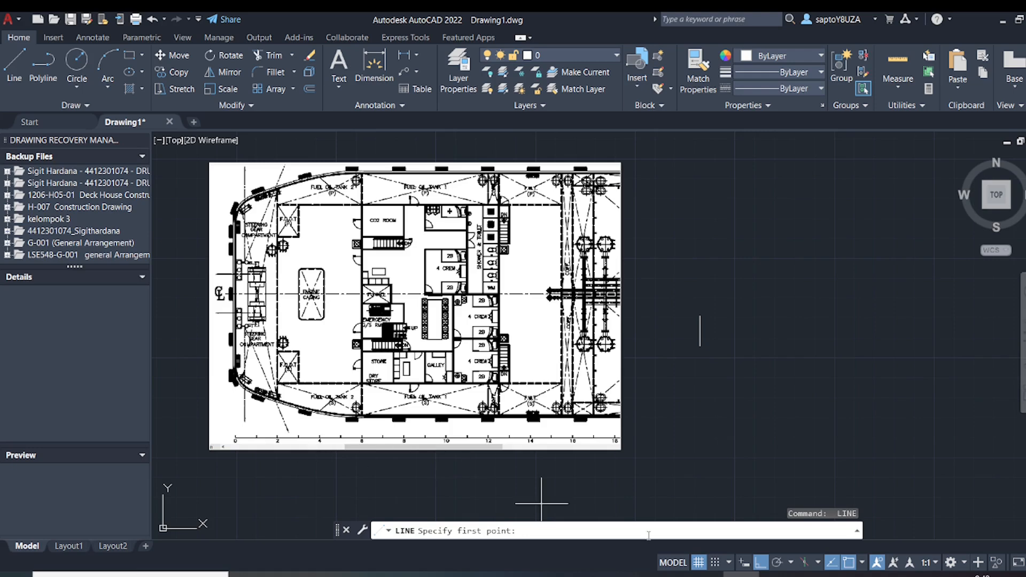
Switch to Calculator, multiply 16 by 1650 and minimize Calculator again
left_click(777, 574)
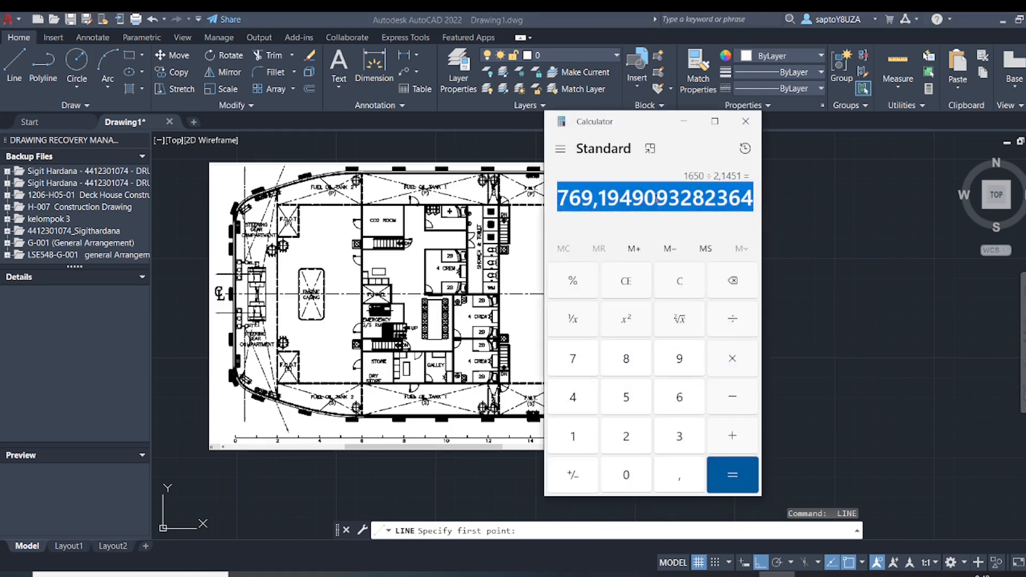
type("1.6")
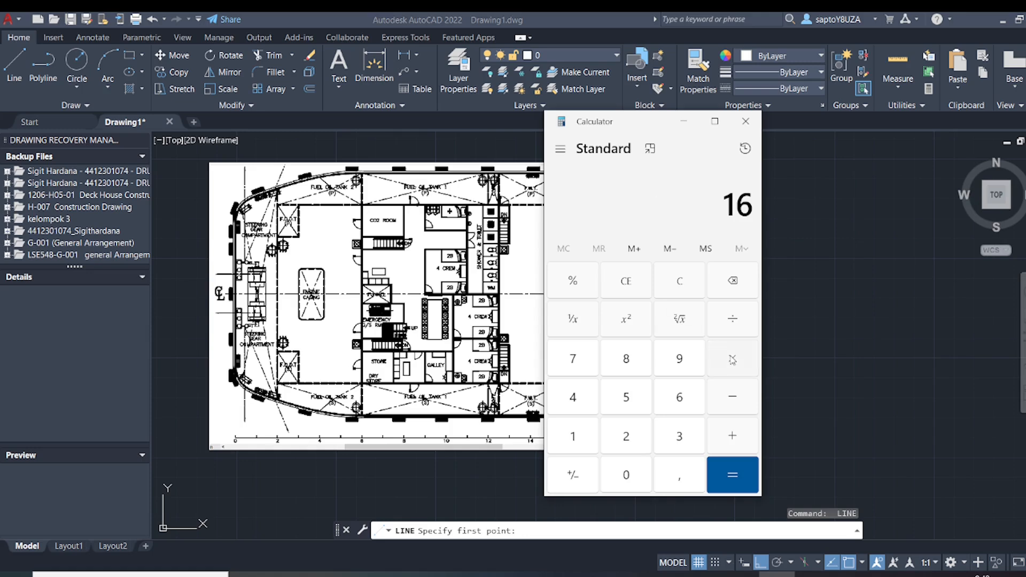
type("50")
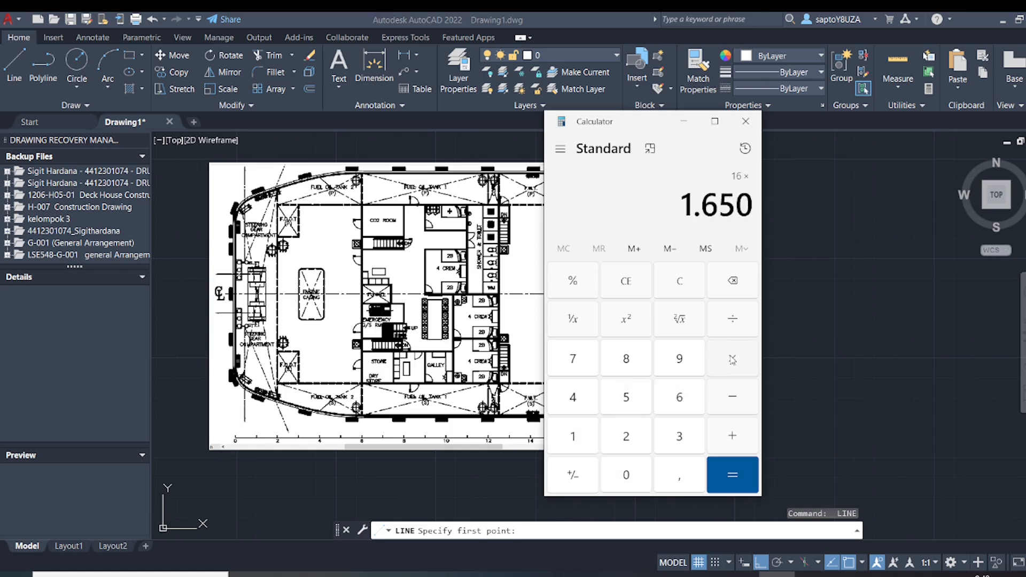
key("Return")
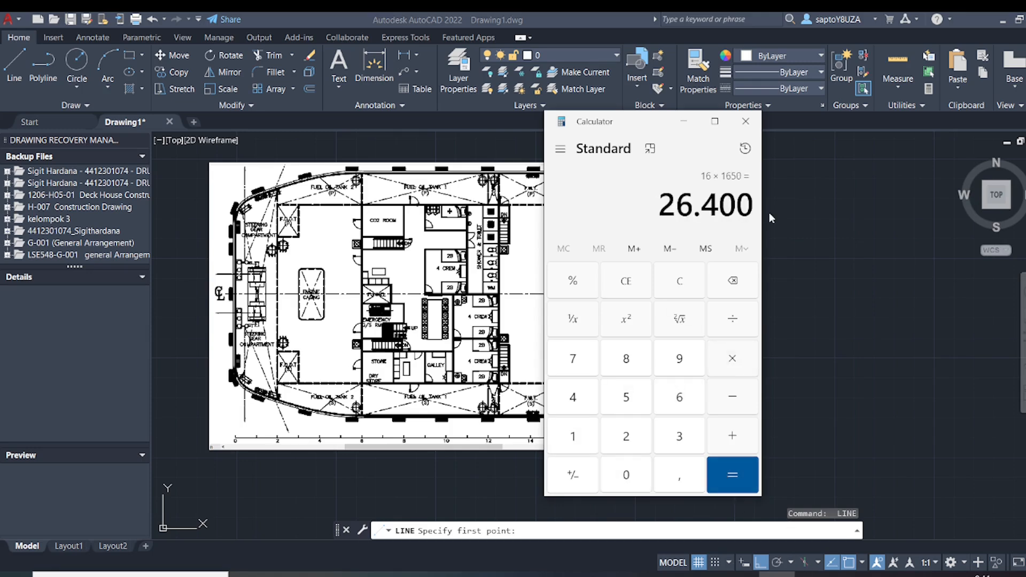
left_click(683, 121)
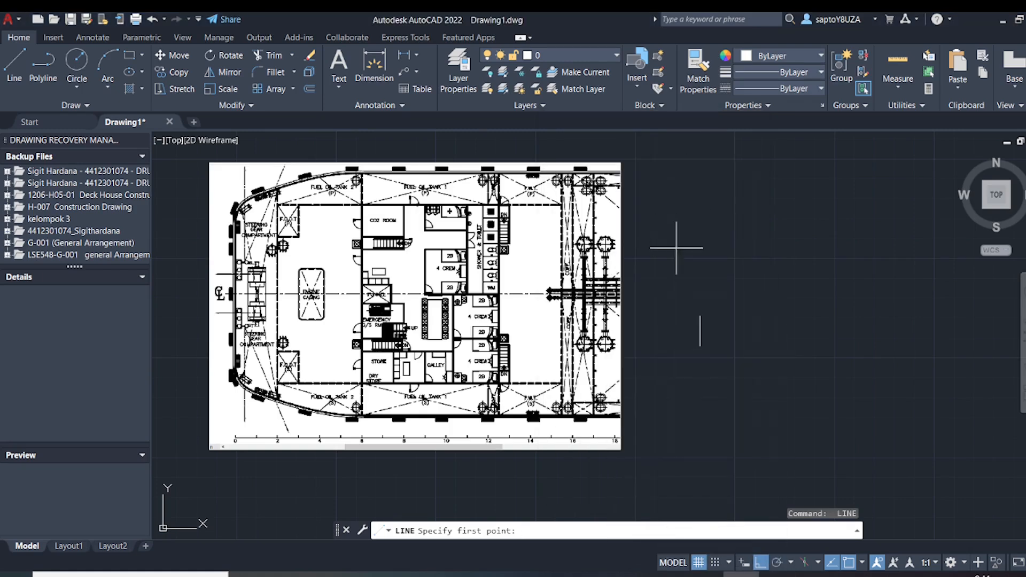
Cancel the pending Line command with the deck plan and the short vertical line in view
scroll(702, 300, "down", 3)
middle_click_drag(702, 299, 387, 338)
key("Escape")
key("Escape")
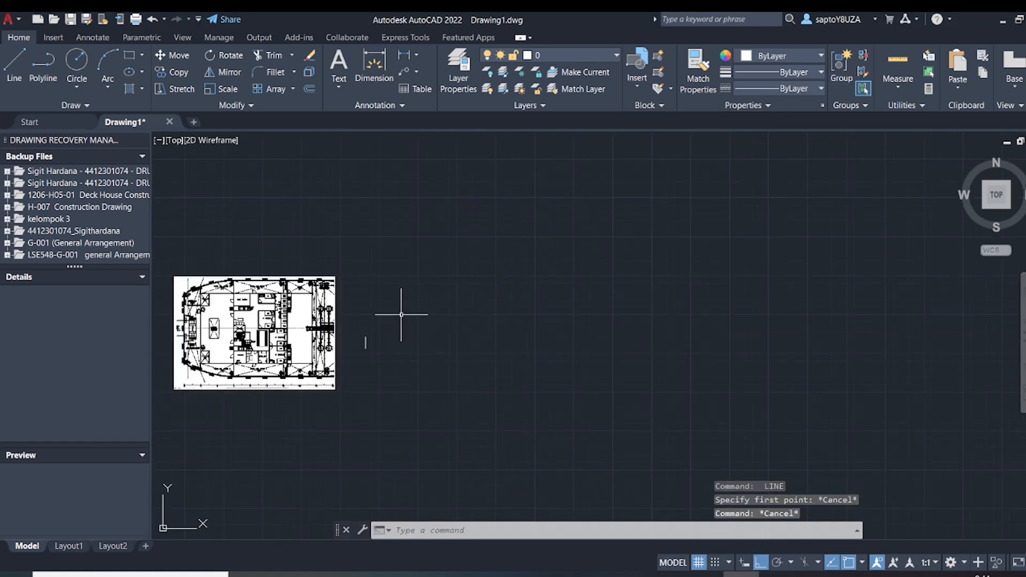
Draw a horizontal line 26400 long to the right from the lower end of the short vertical line
key("Return")
left_click(364, 348)
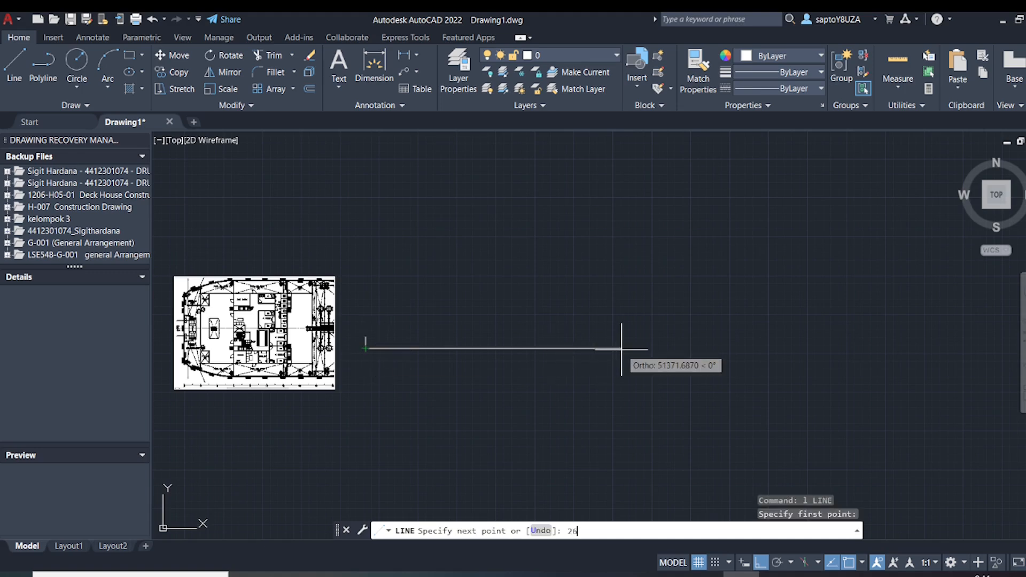
key("Return")
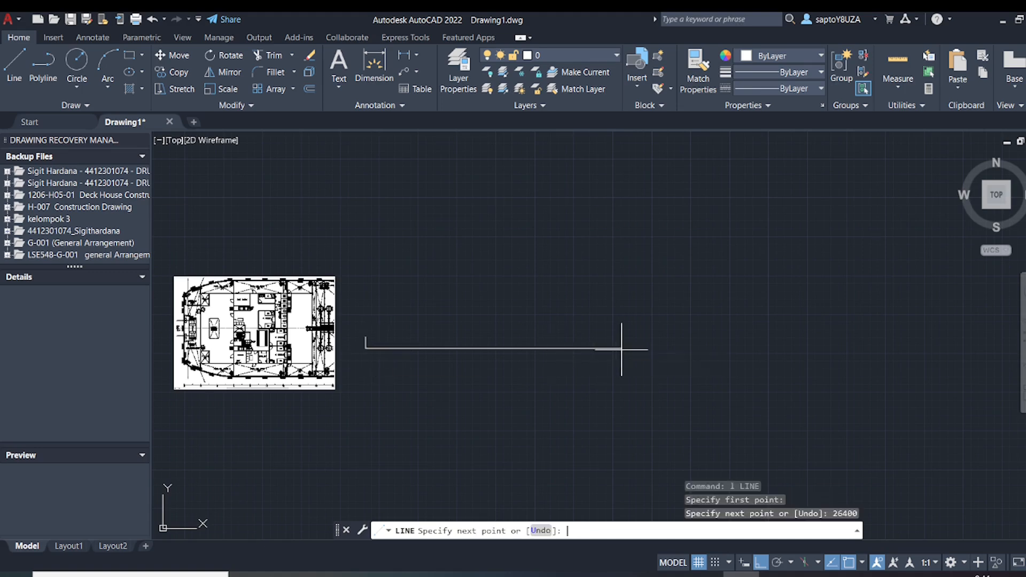
key("Return")
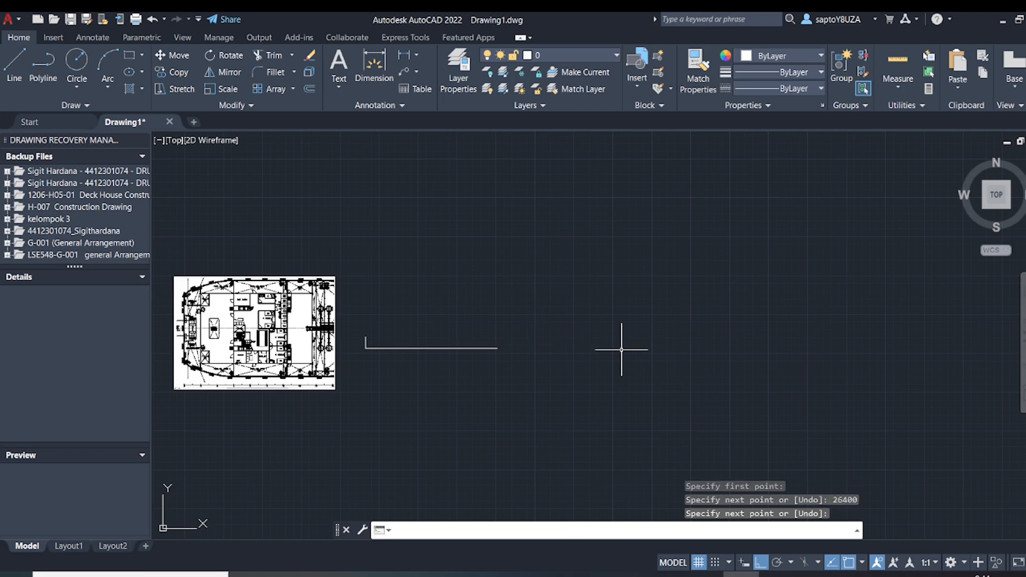
middle_click_drag(395, 415, 572, 396)
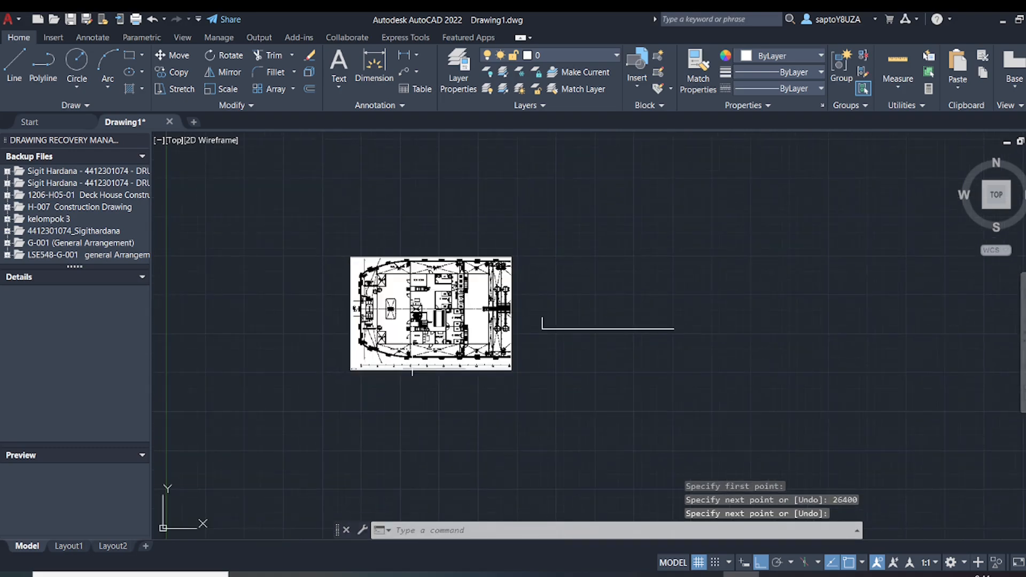
scroll(408, 350, "up", 4)
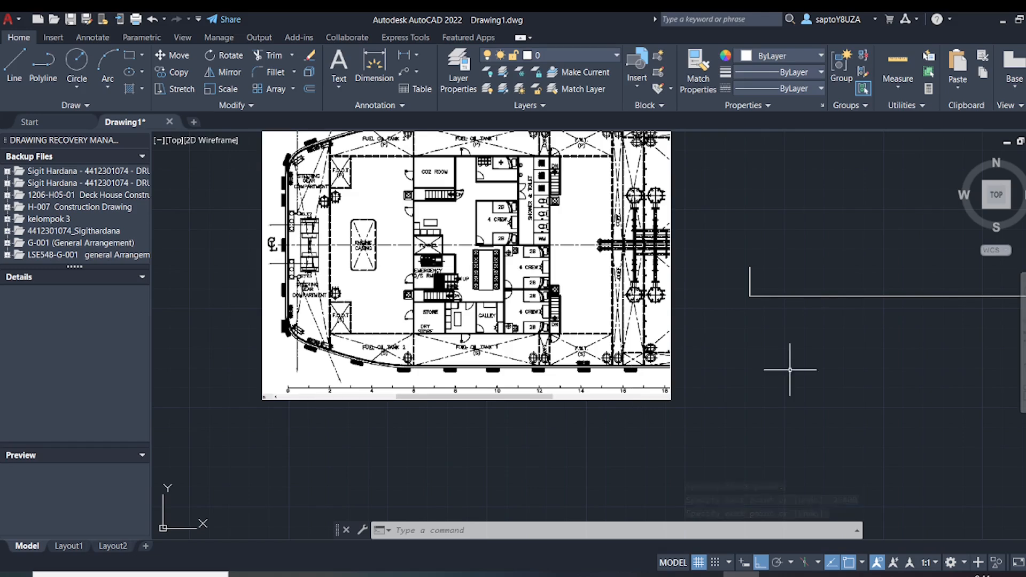
middle_click_drag(790, 367, 560, 449)
left_click(672, 357)
left_click(644, 422)
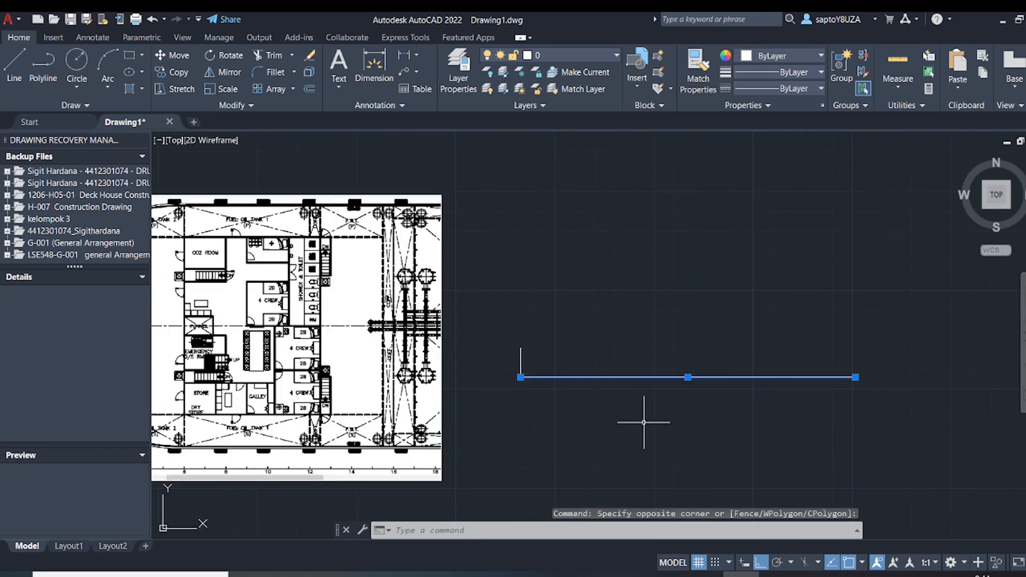
type("DIV")
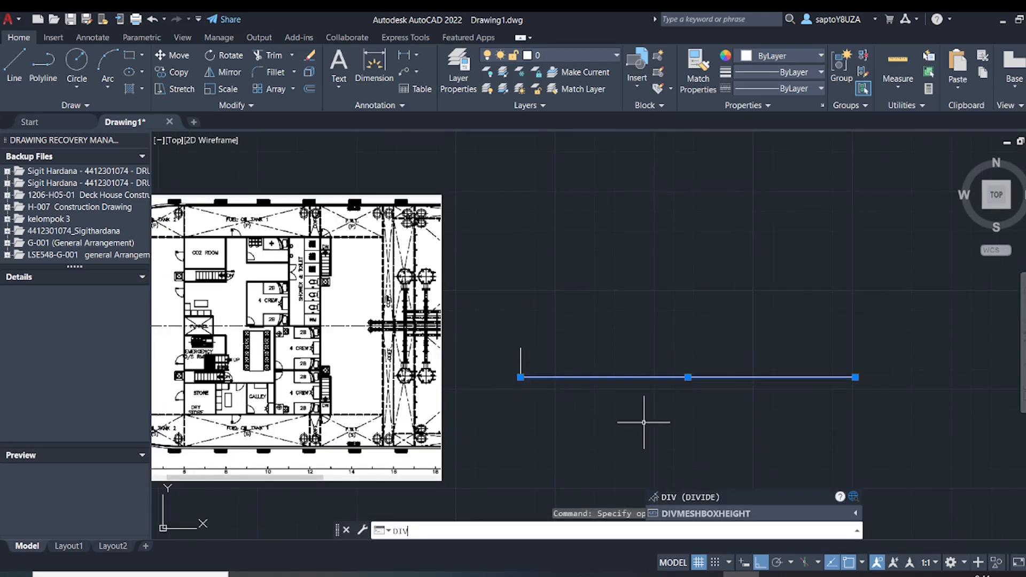
key("Escape")
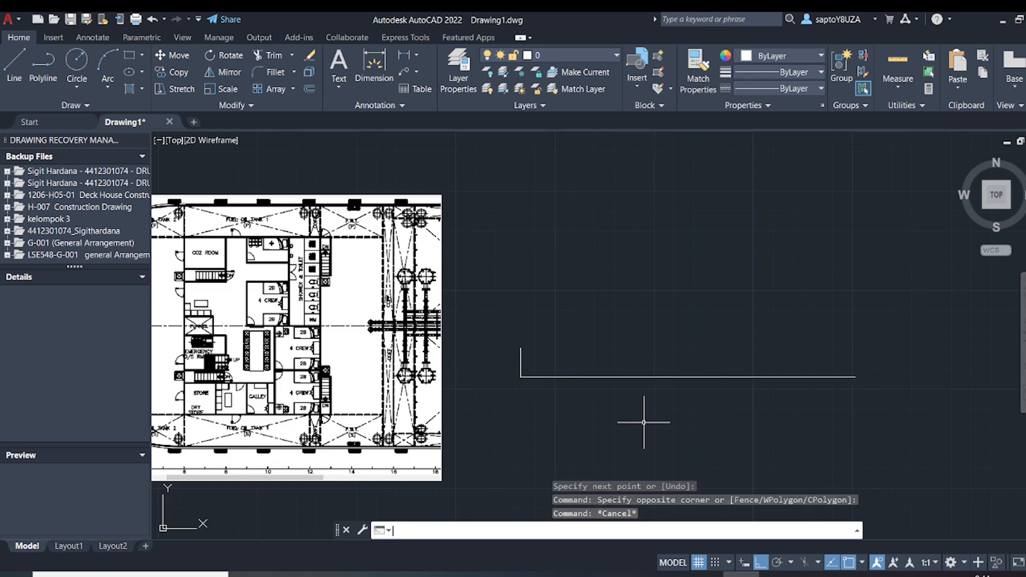
Draw a 1650 line segment along the long baseline, starting at its corner with the vertical line
type("l")
key("Return")
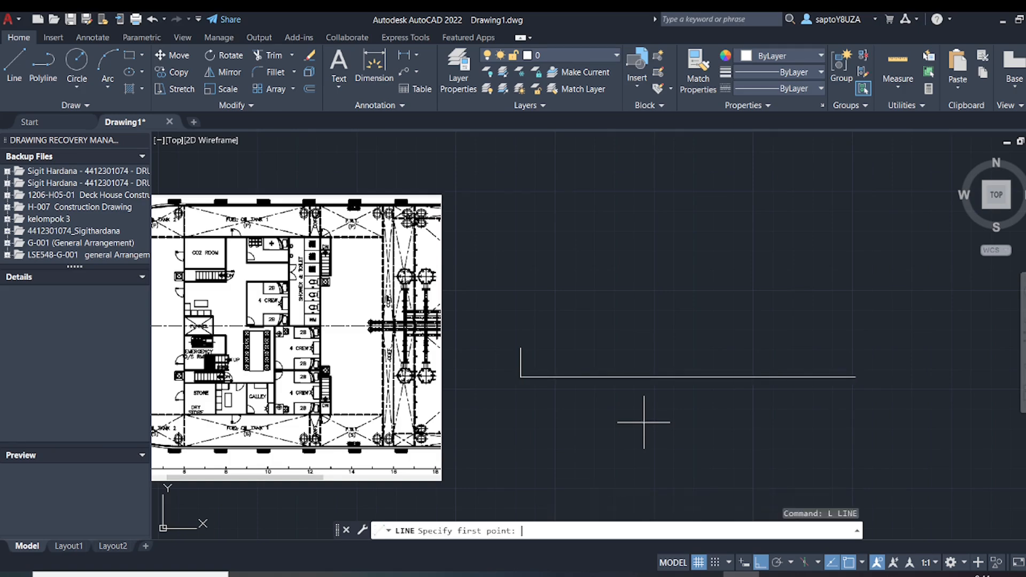
scroll(527, 380, "up", 4)
left_click(509, 372)
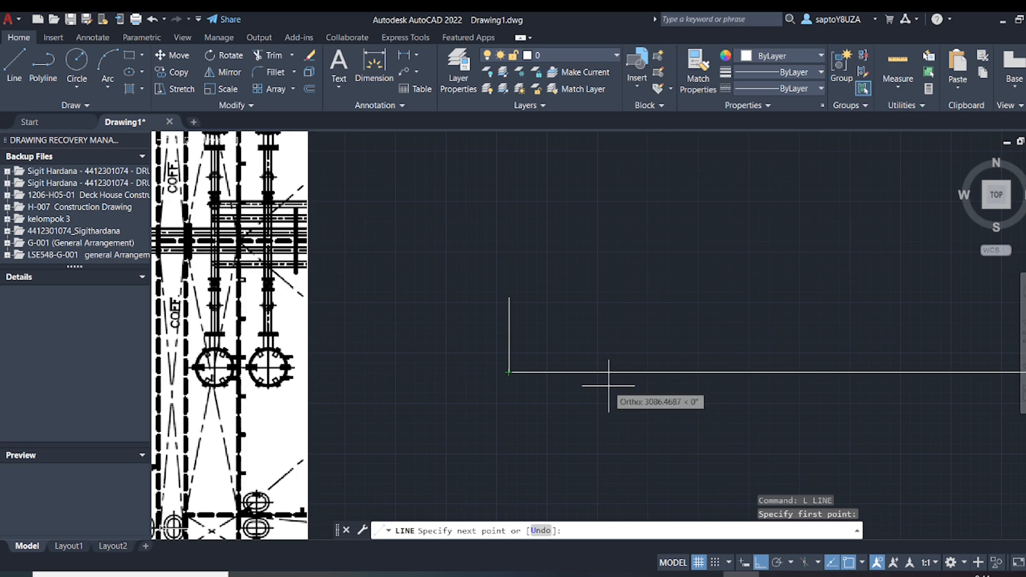
type("1650")
key("Return")
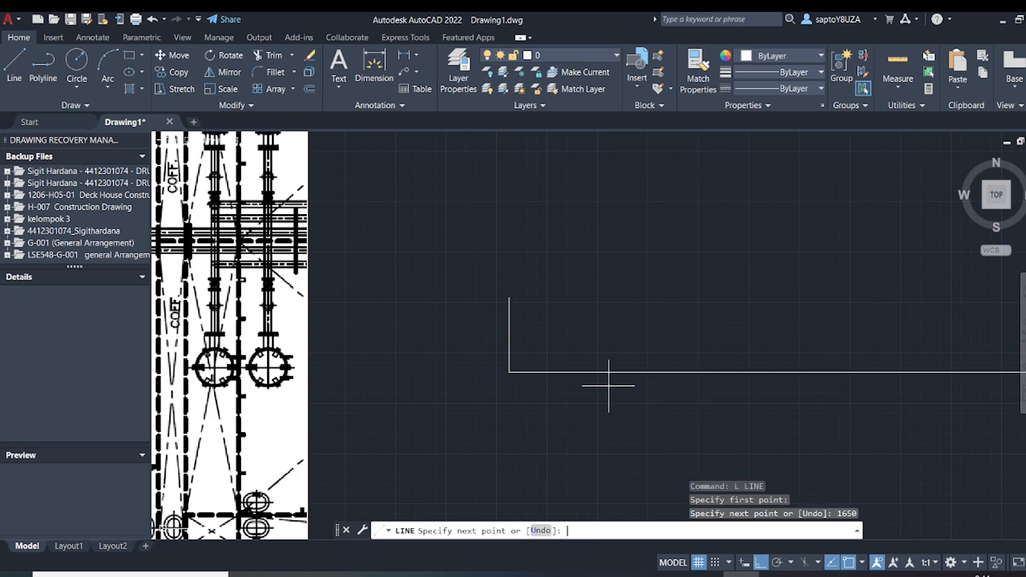
Continue the line with a short vertical tick below the baseline at the 1650 point, and end the command
scroll(770, 433, "down", 4)
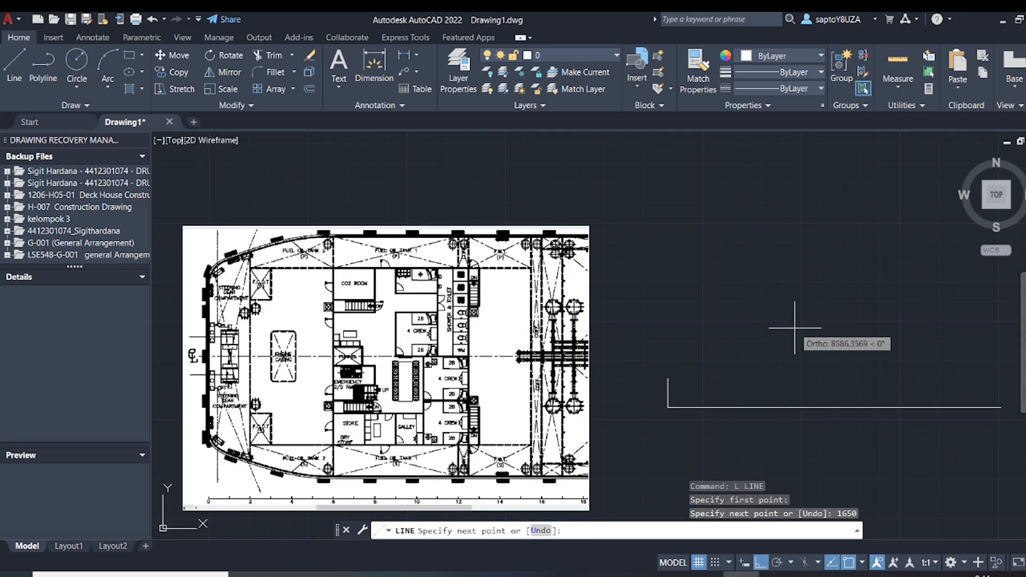
scroll(679, 406, "up", 5)
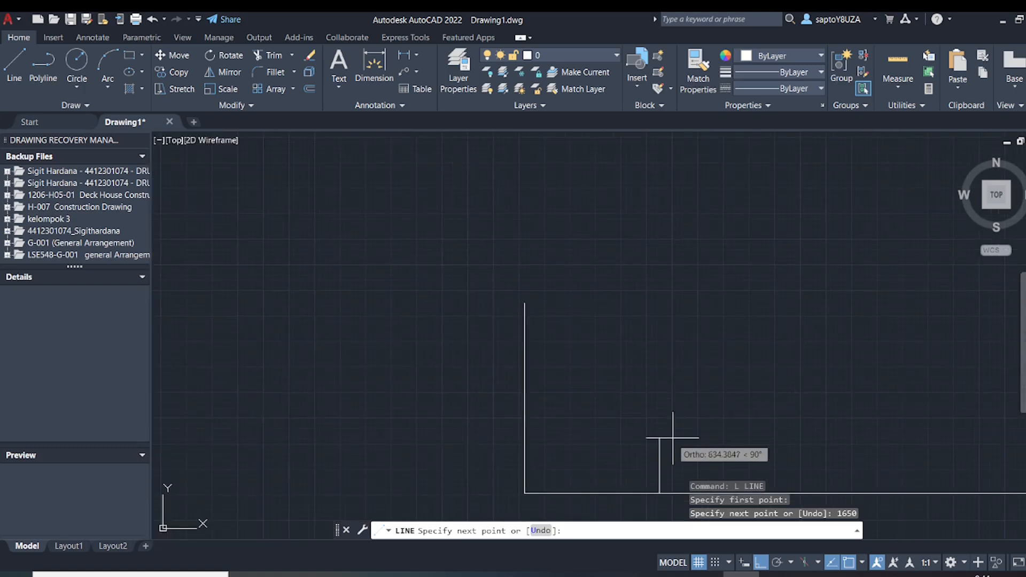
scroll(632, 355, "up", 2)
left_click(633, 355)
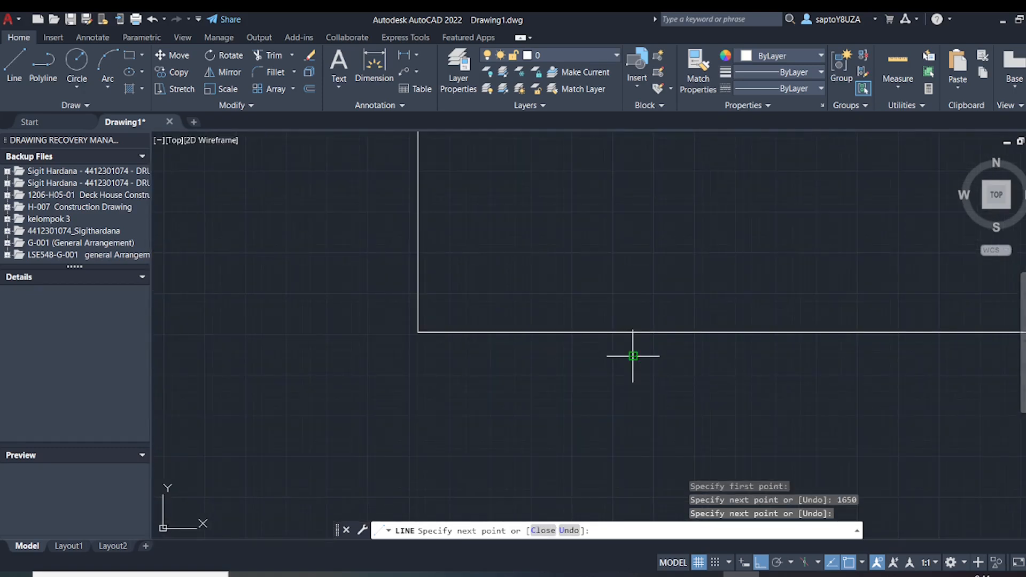
key("Escape")
Copy the tick repeatedly along the baseline at 1650 spacing, using the corner as base point, until there are fourteen ticks
left_click(662, 348)
left_click(593, 377)
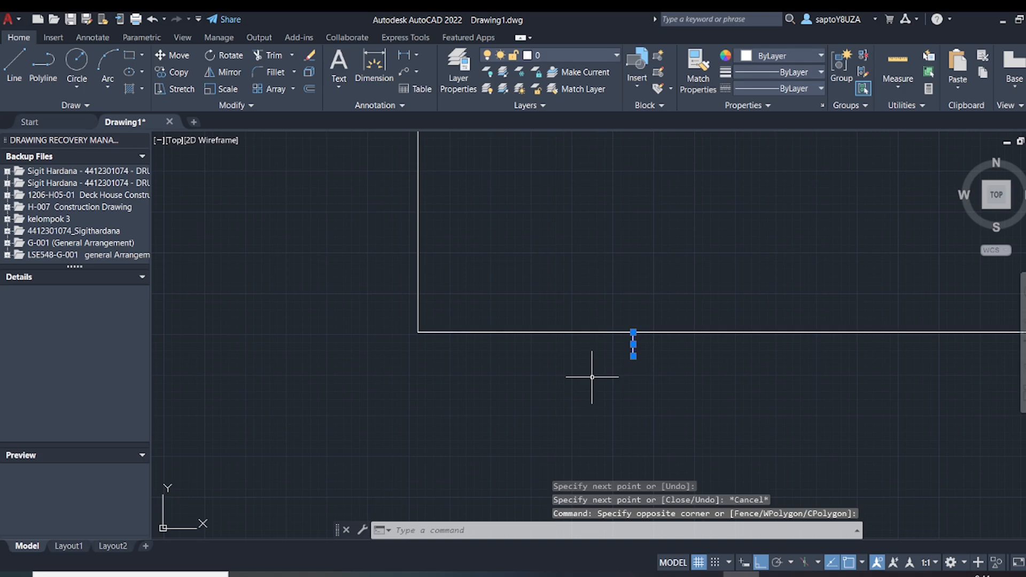
type("co")
key("Return")
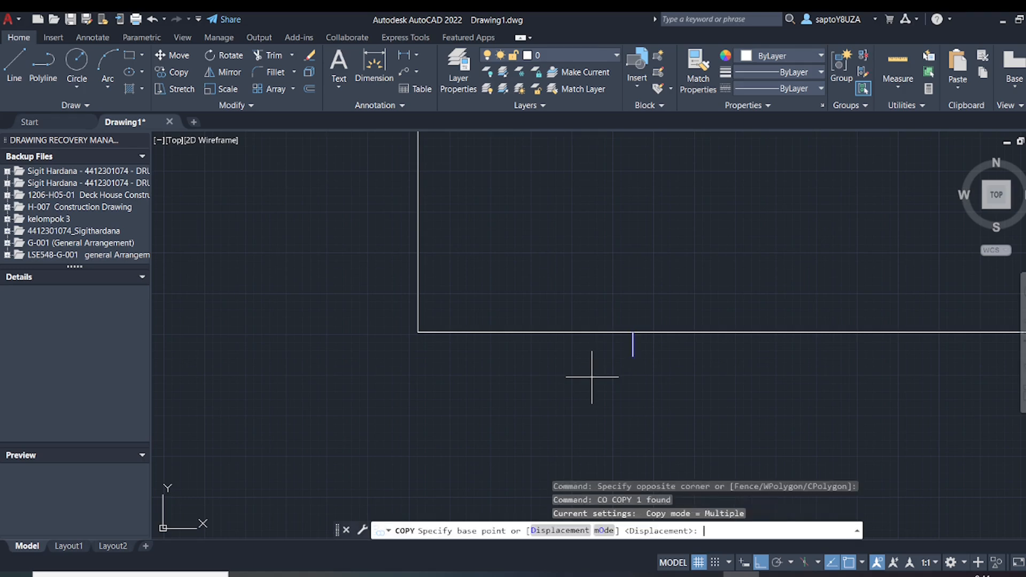
left_click(417, 332)
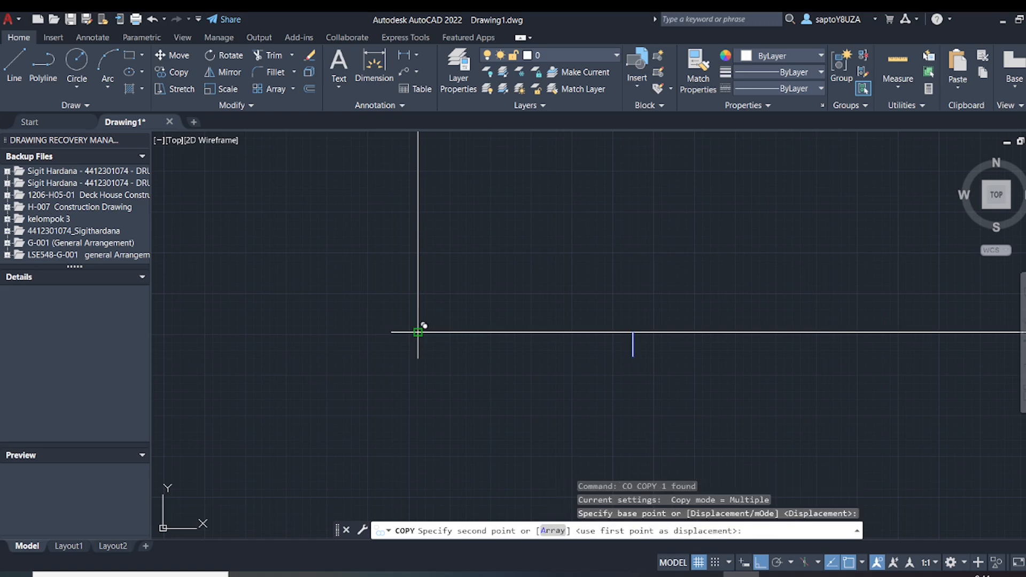
left_click(633, 332)
mouse_move(660, 327)
middle_mouse_down()
mouse_move(538, 348)
mouse_move(456, 344)
middle_mouse_up()
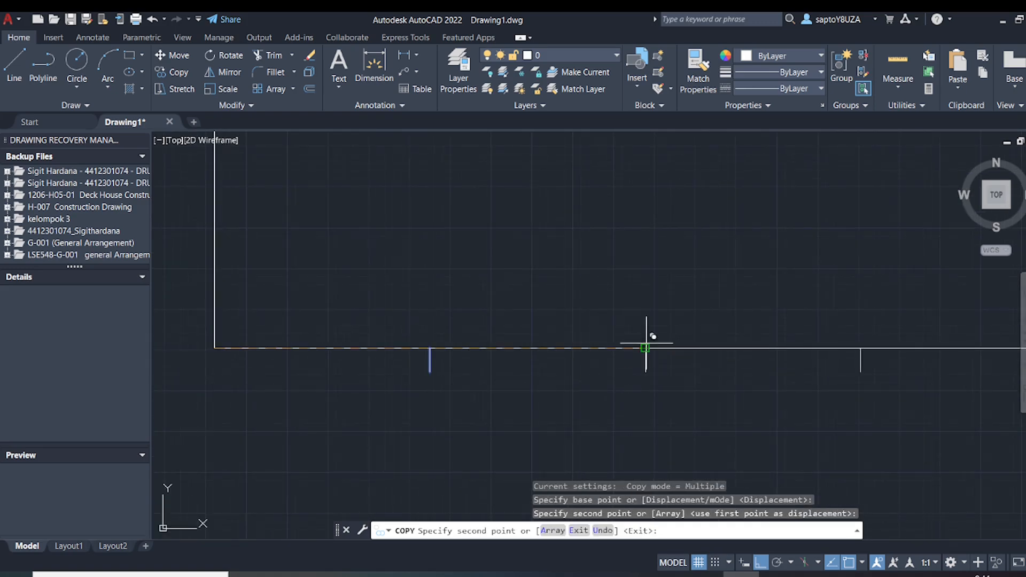
left_click(646, 347)
scroll(648, 345, "down", 3)
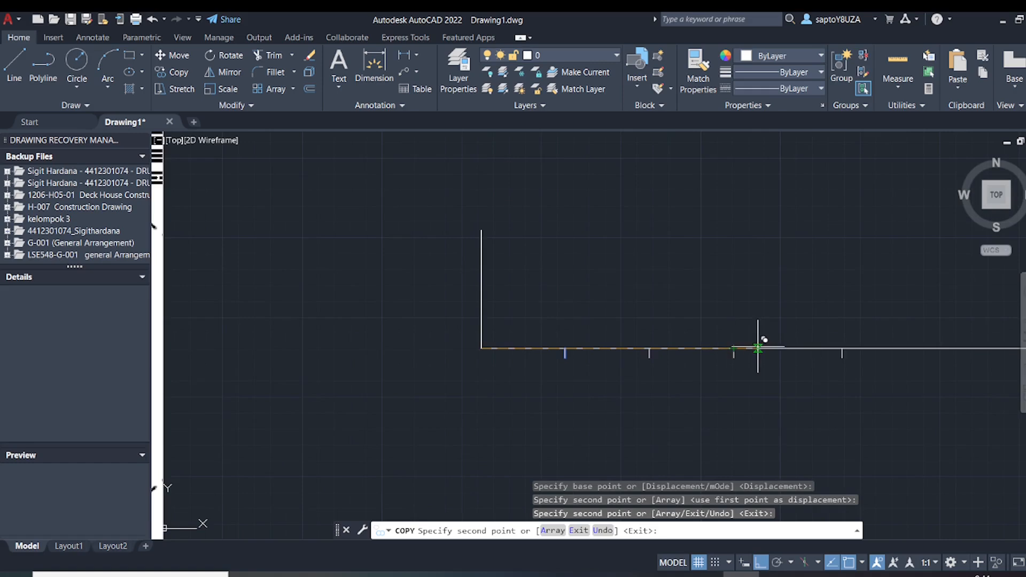
left_click(748, 348)
left_click(819, 347)
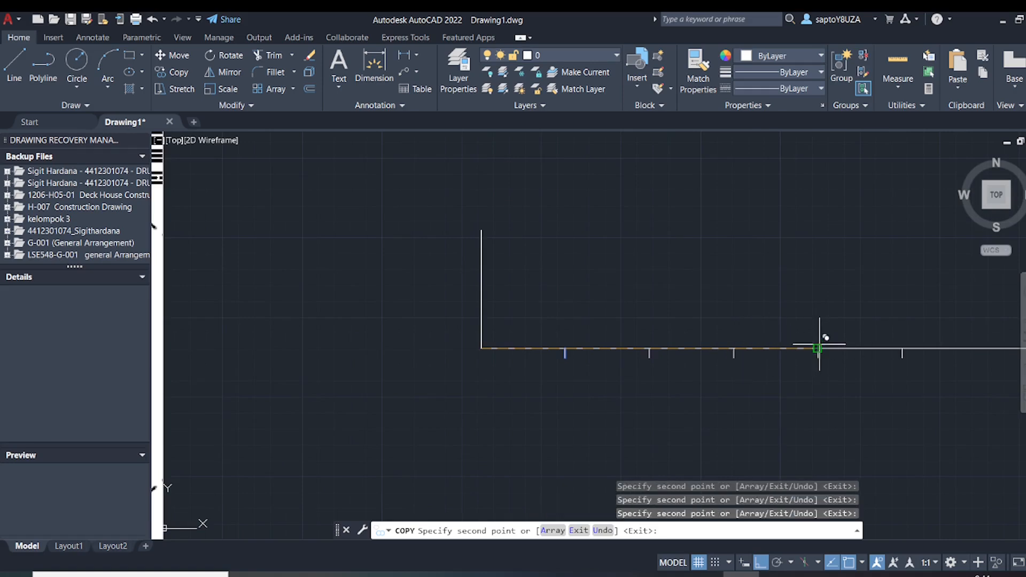
middle_click_drag(819, 345, 559, 351)
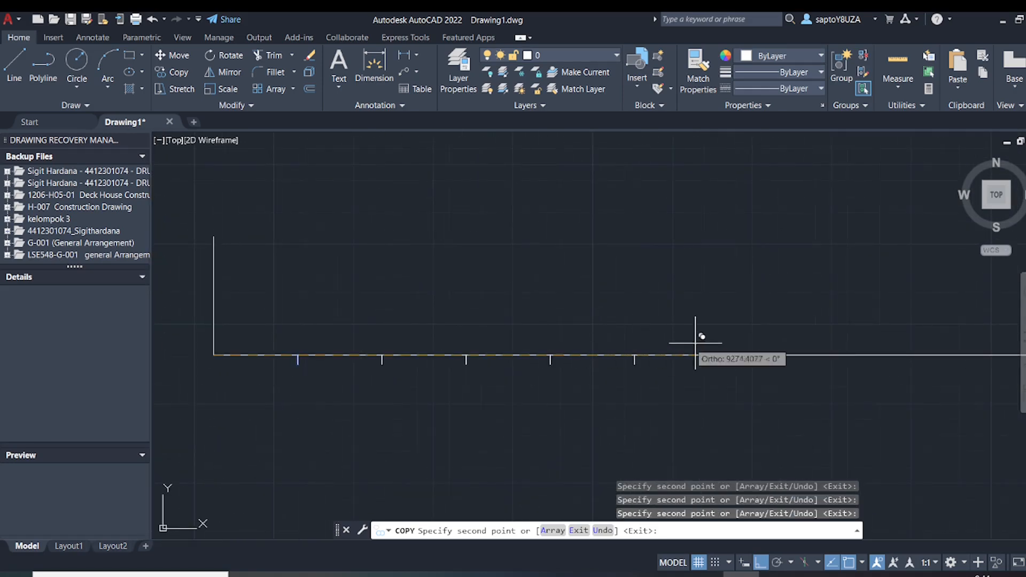
left_click(719, 353)
left_click(803, 353)
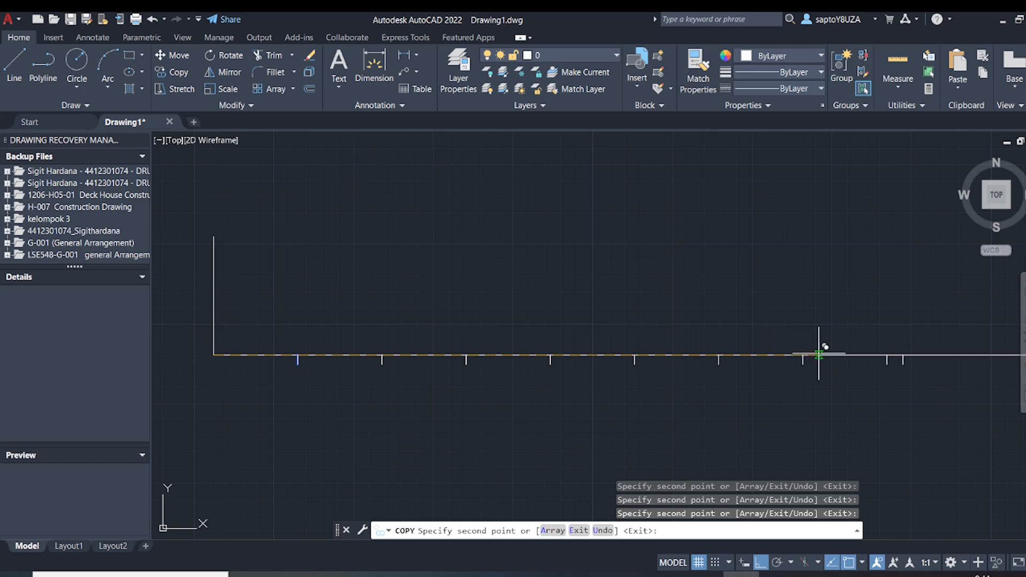
middle_click_drag(818, 354, 516, 373)
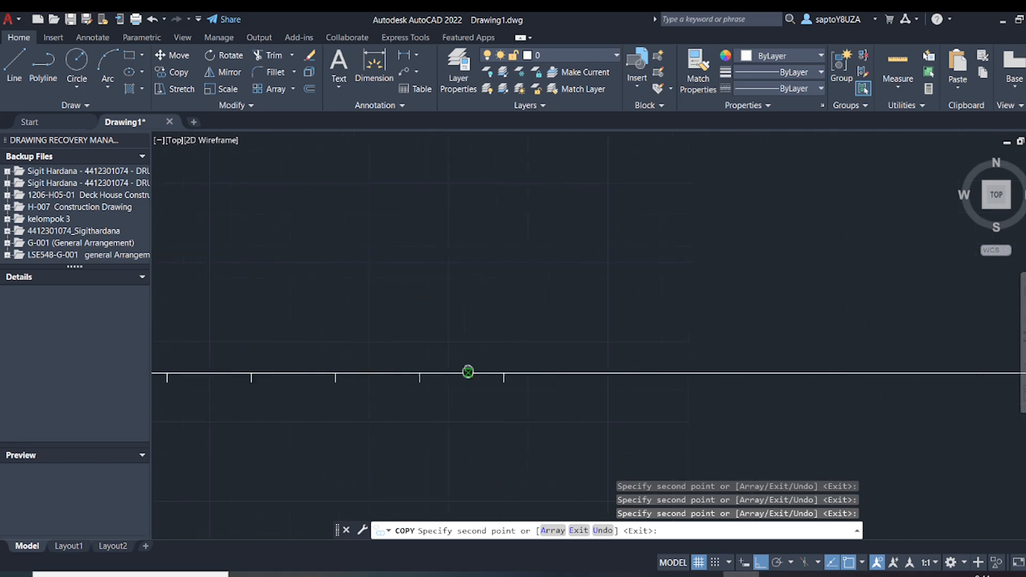
left_click(502, 373)
left_click(586, 373)
left_click(670, 373)
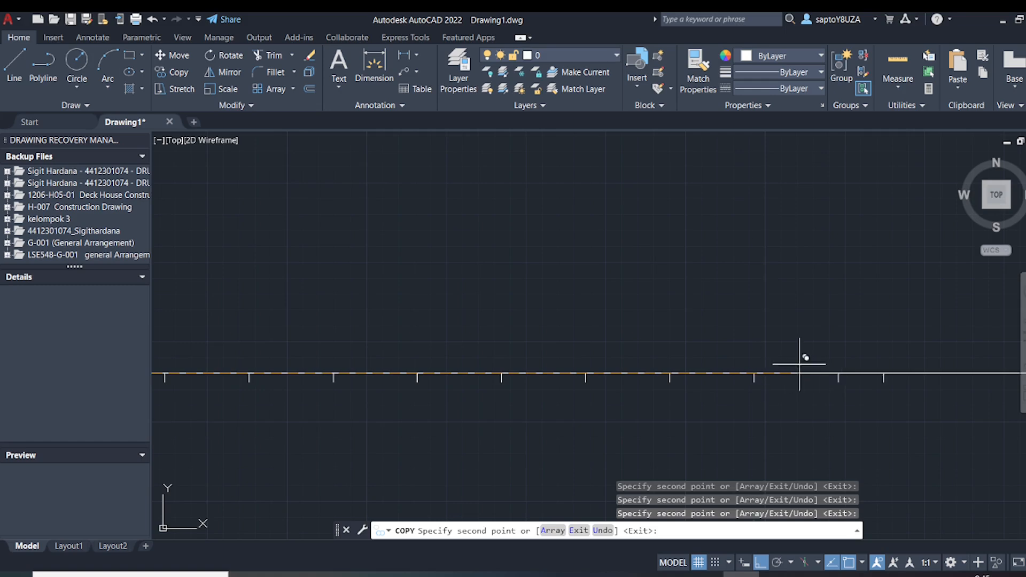
middle_click_drag(711, 370, 418, 377)
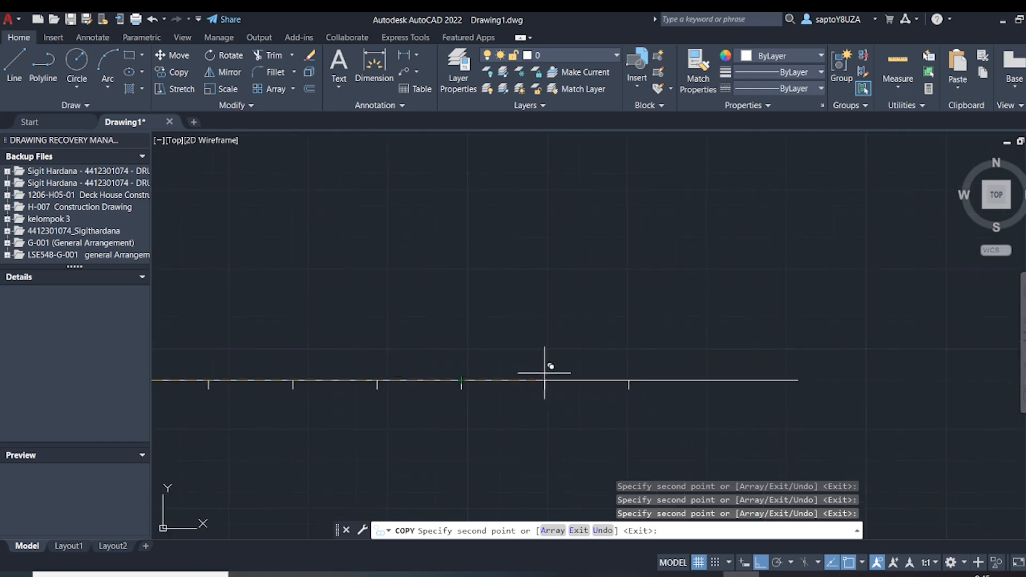
left_click(545, 374)
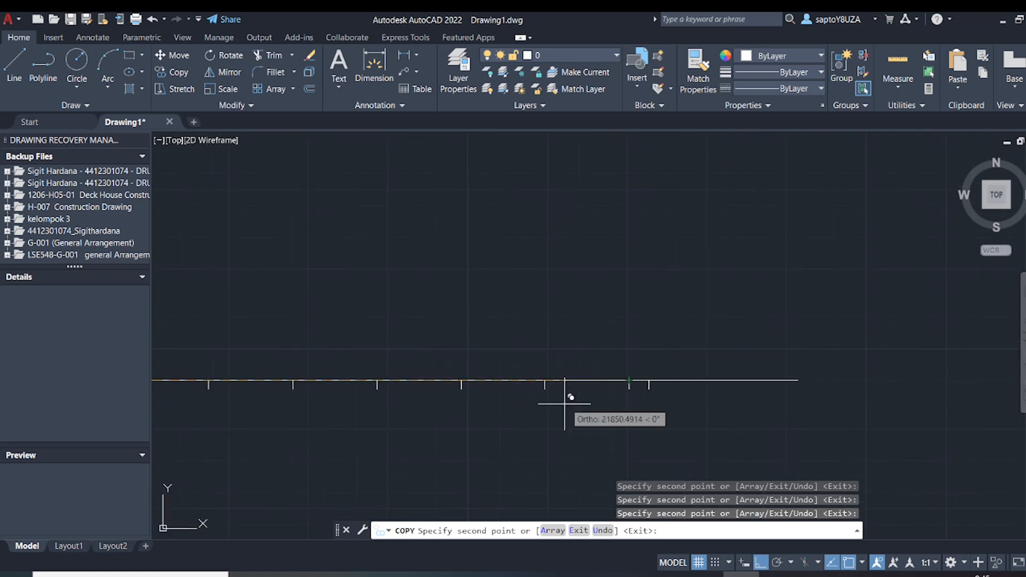
key("Escape")
Copy the second through ninth ticks from the first tick to the fourteenth, extending the row past the baseline's end
scroll(533, 428, "down", 4)
middle_click_drag(534, 428, 667, 385)
scroll(435, 400, "up", 2)
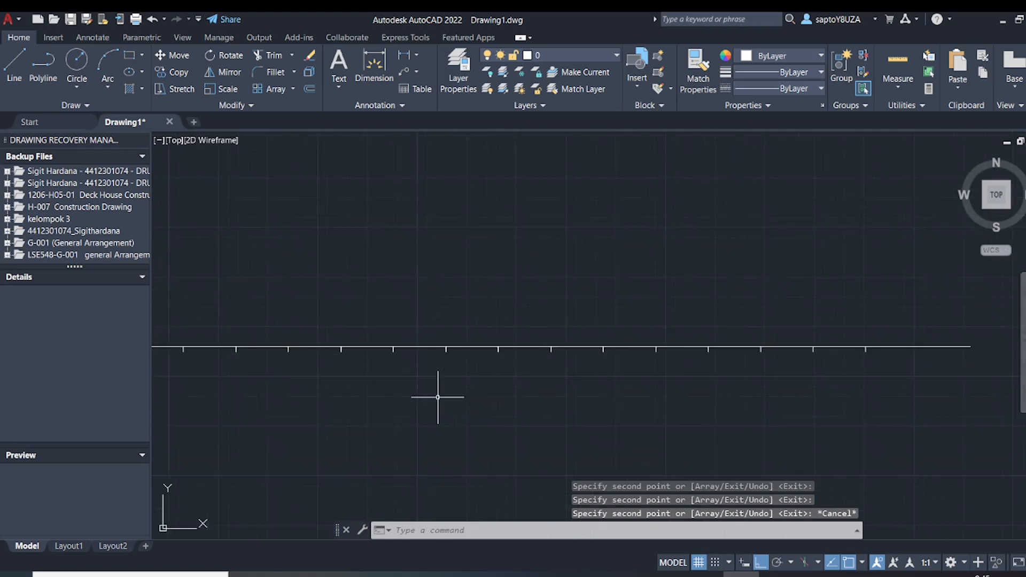
middle_click_drag(435, 401, 622, 379)
left_click(831, 418)
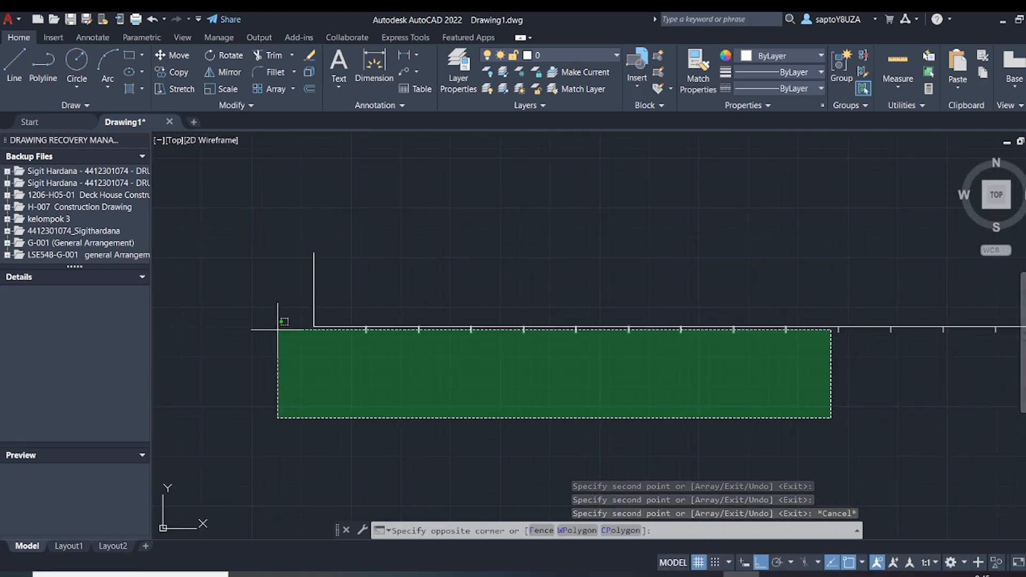
left_click(406, 331)
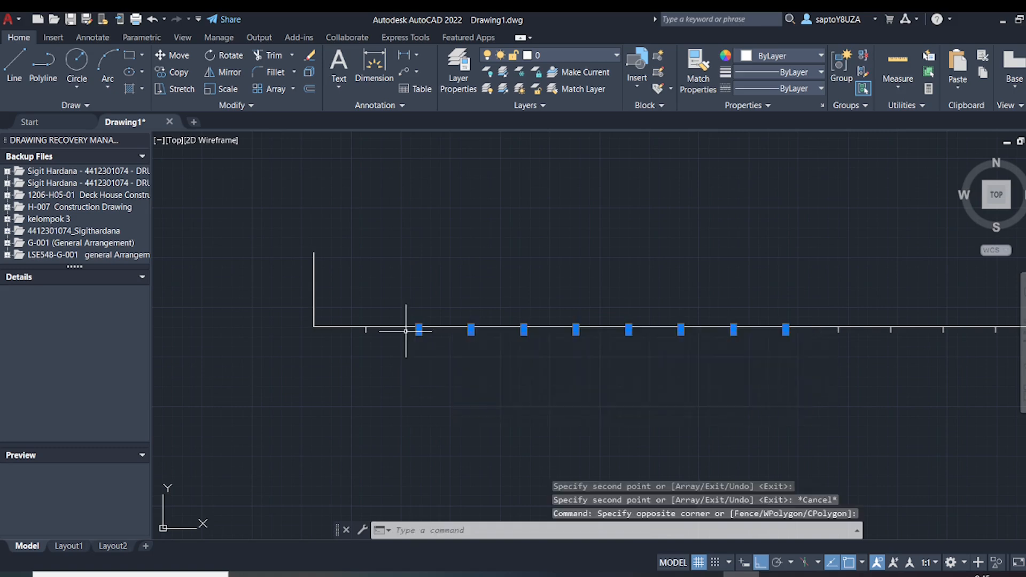
type("co")
key("Return")
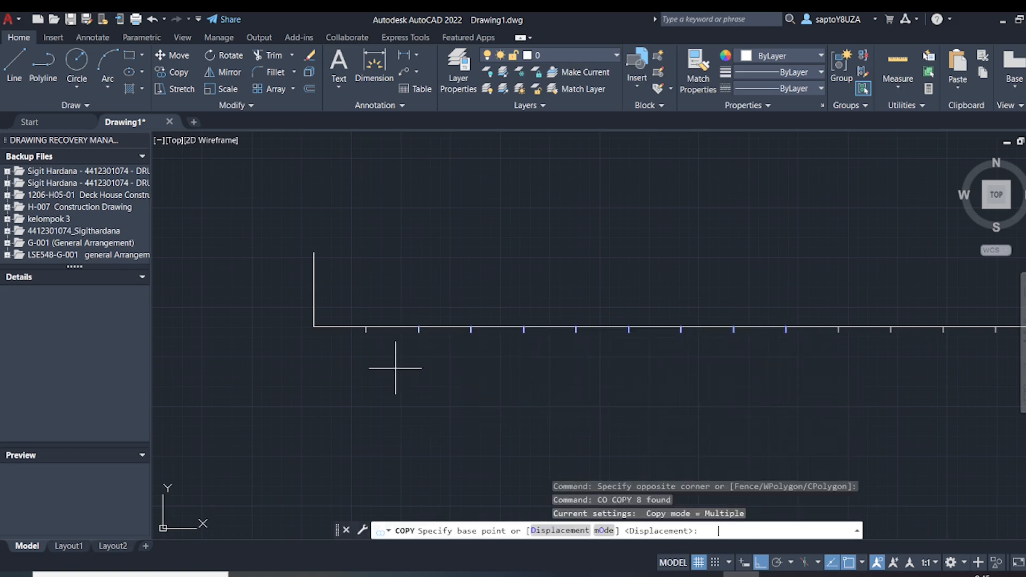
scroll(378, 305, "up", 5)
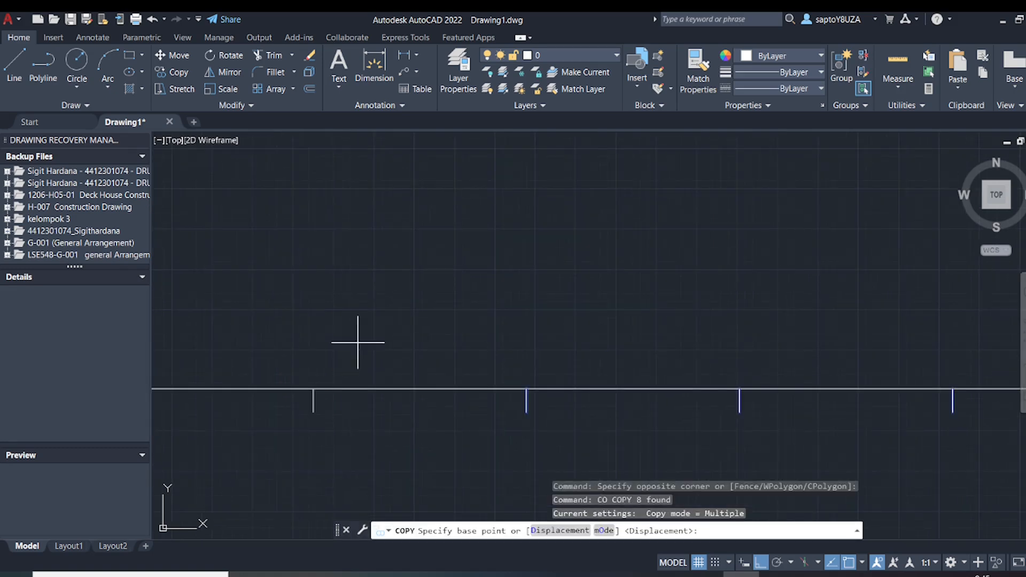
left_click(313, 389)
scroll(323, 381, "down", 5)
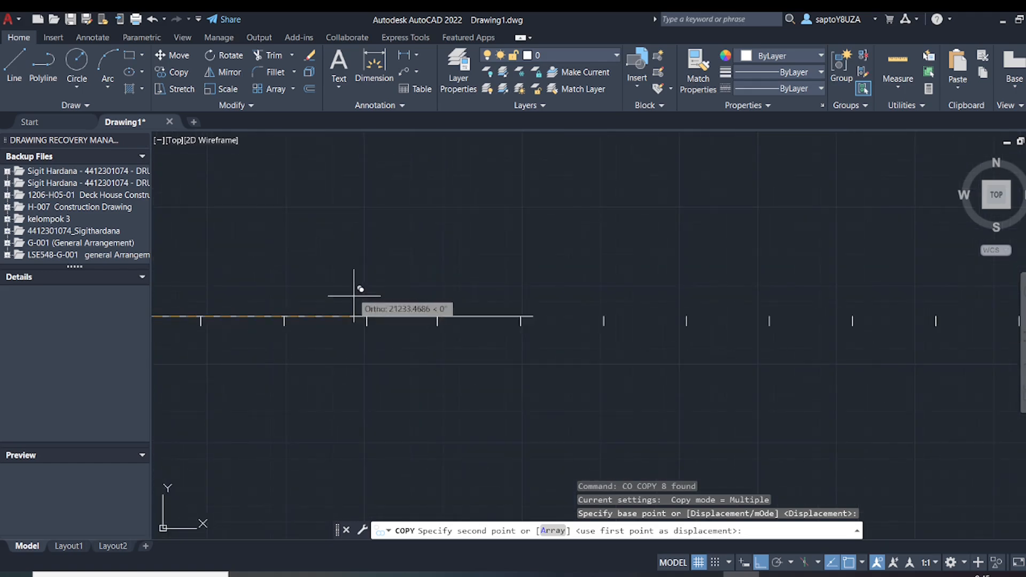
scroll(363, 291, "up", 4)
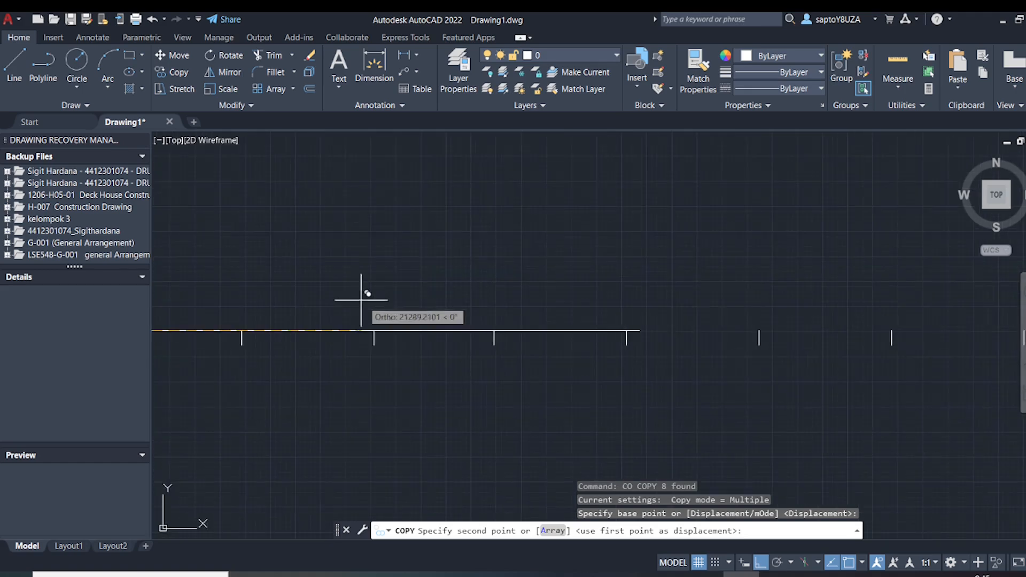
left_click(374, 331)
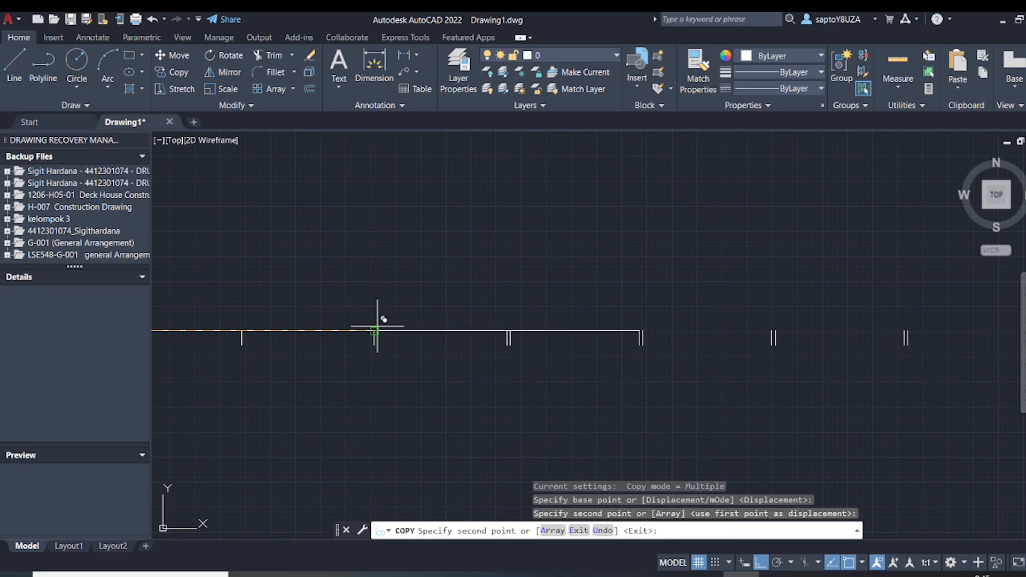
key("Escape")
scroll(687, 361, "down", 6)
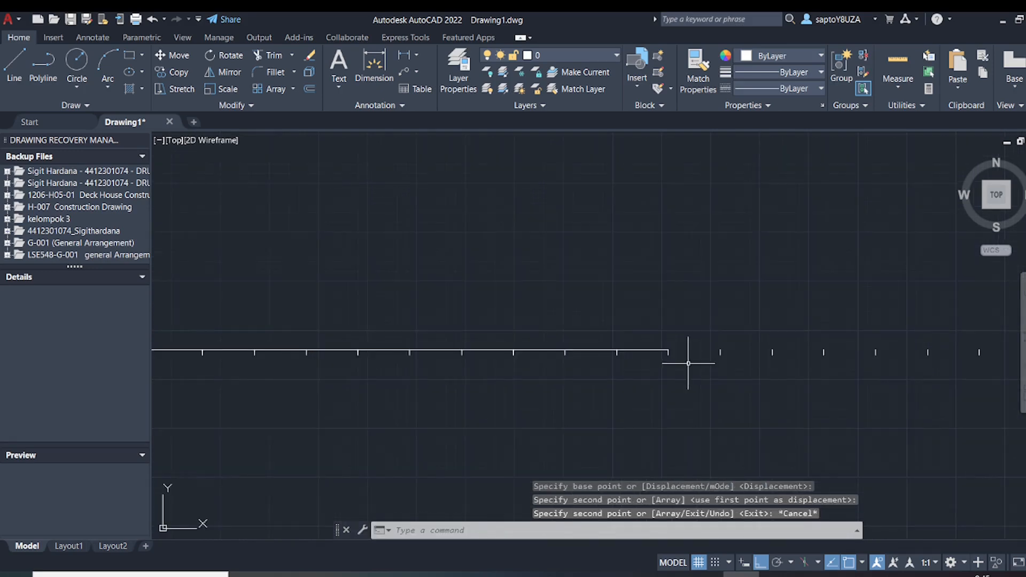
Move the deck plan image from its frame 0 mark onto the corner of the ticked baseline
middle_click_drag(654, 369, 764, 351)
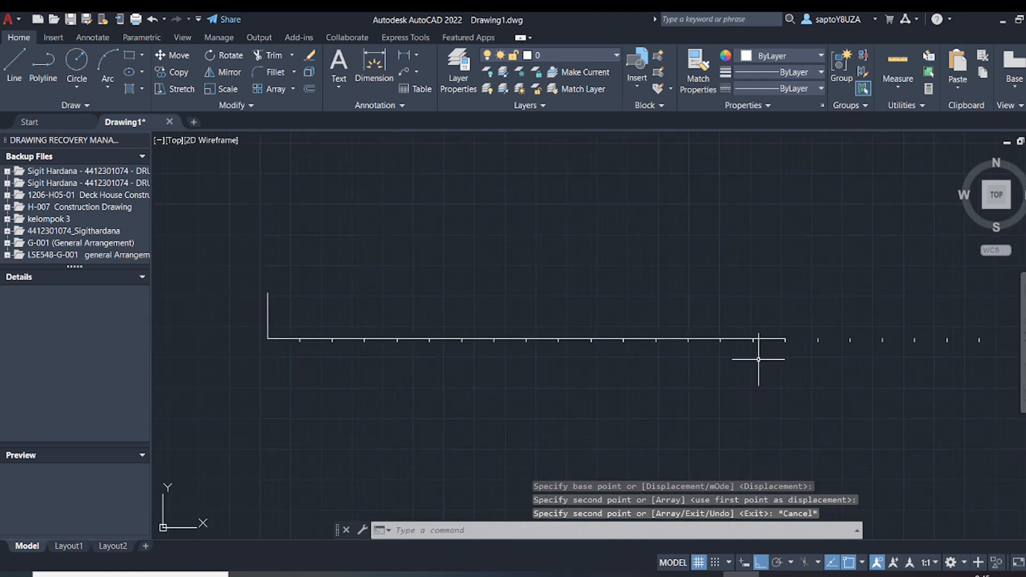
scroll(793, 336, "down", 2)
middle_click_drag(485, 364, 654, 352)
left_click(590, 378)
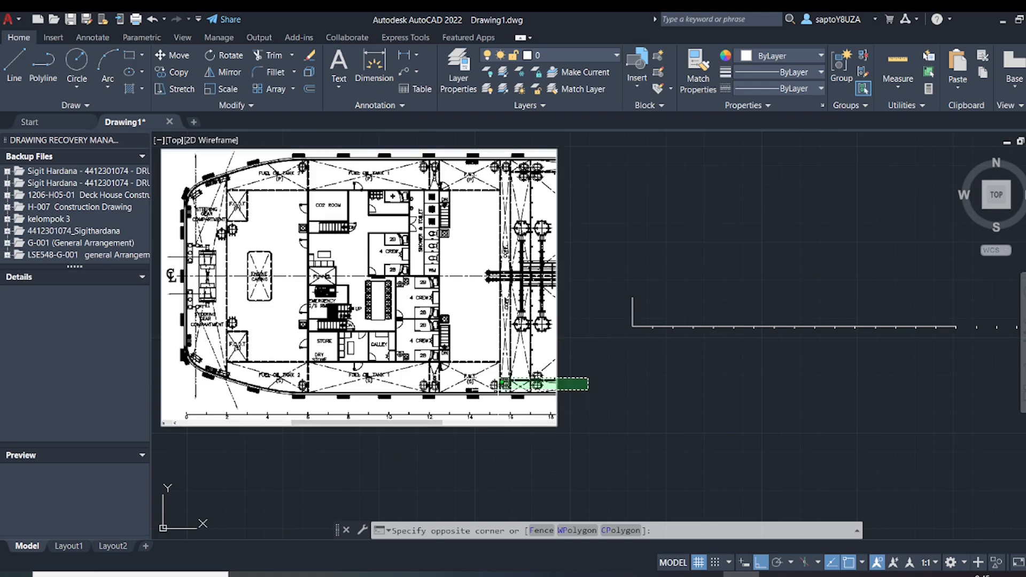
left_click(425, 403)
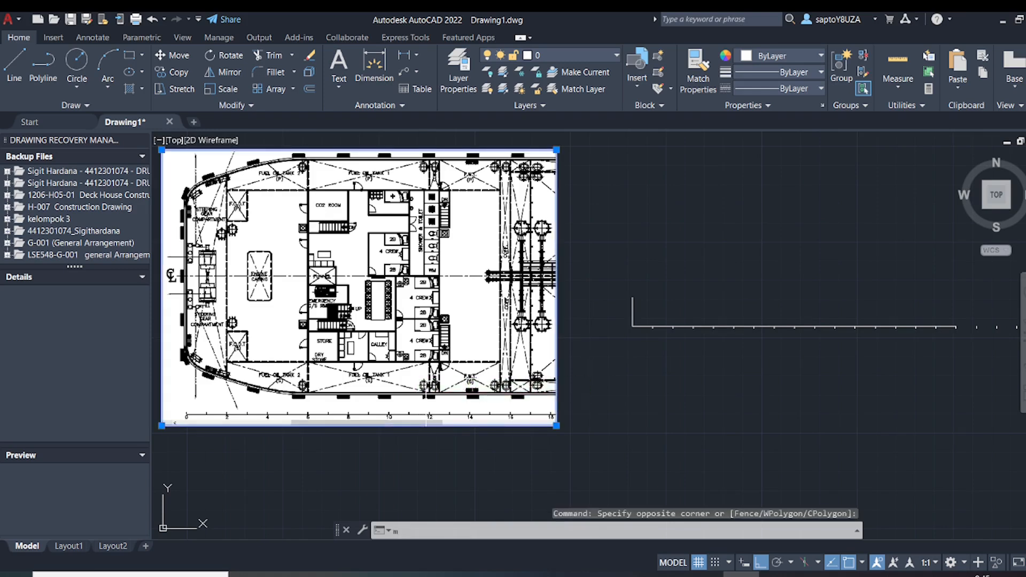
type("m")
key("Return")
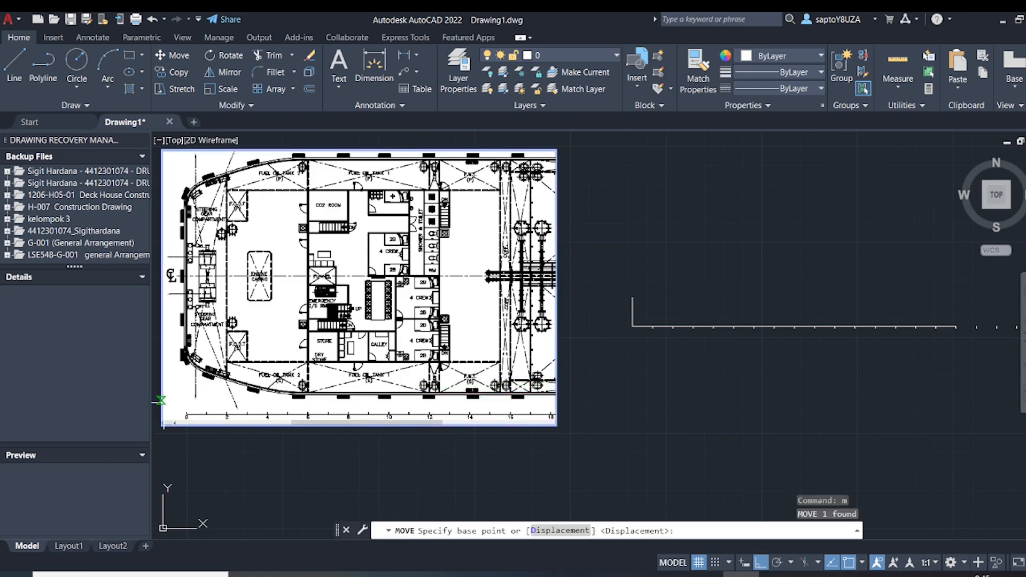
scroll(172, 406, "up", 10)
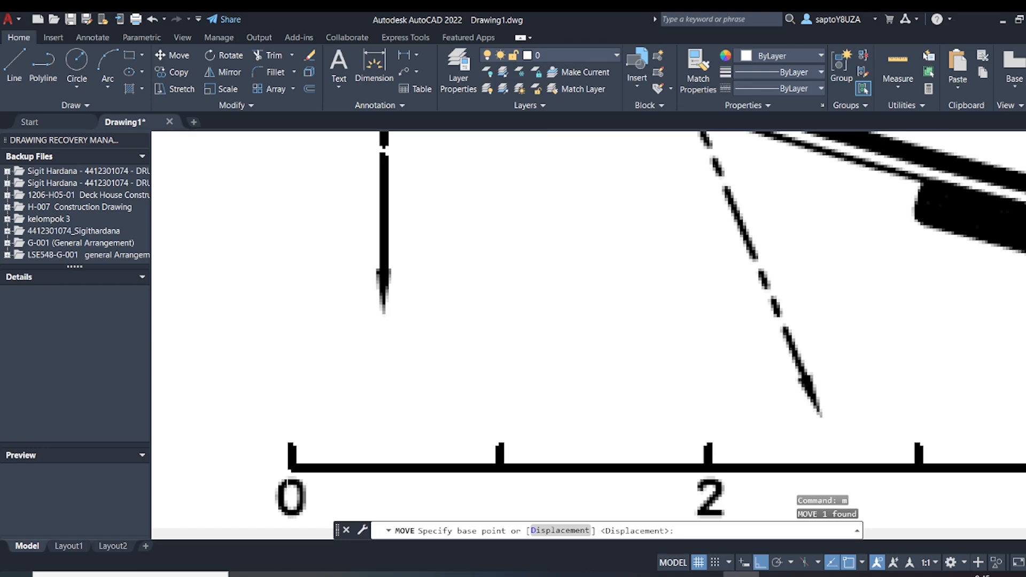
left_click(291, 465)
scroll(380, 362, "down", 8)
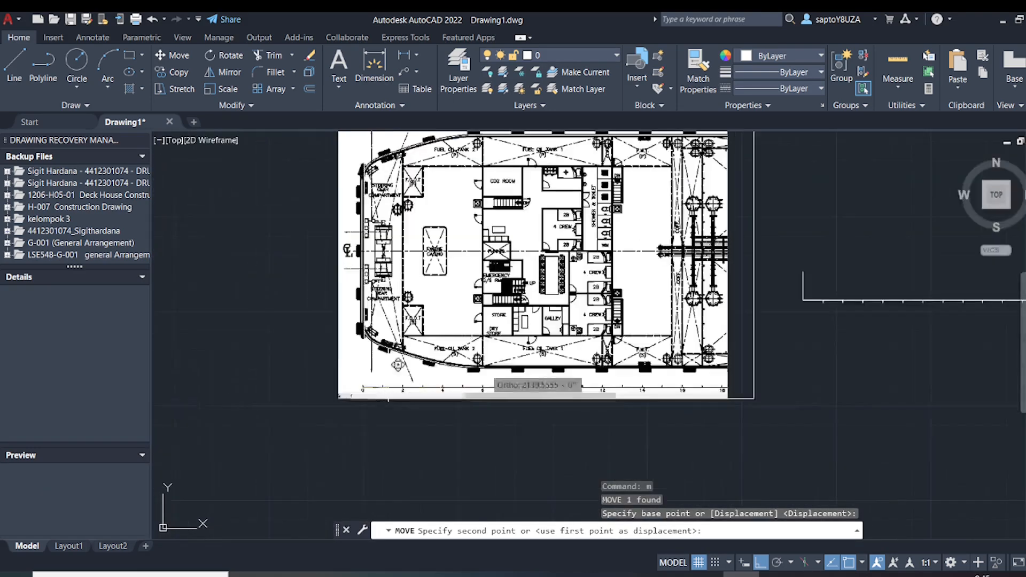
middle_click_drag(745, 372, 515, 385)
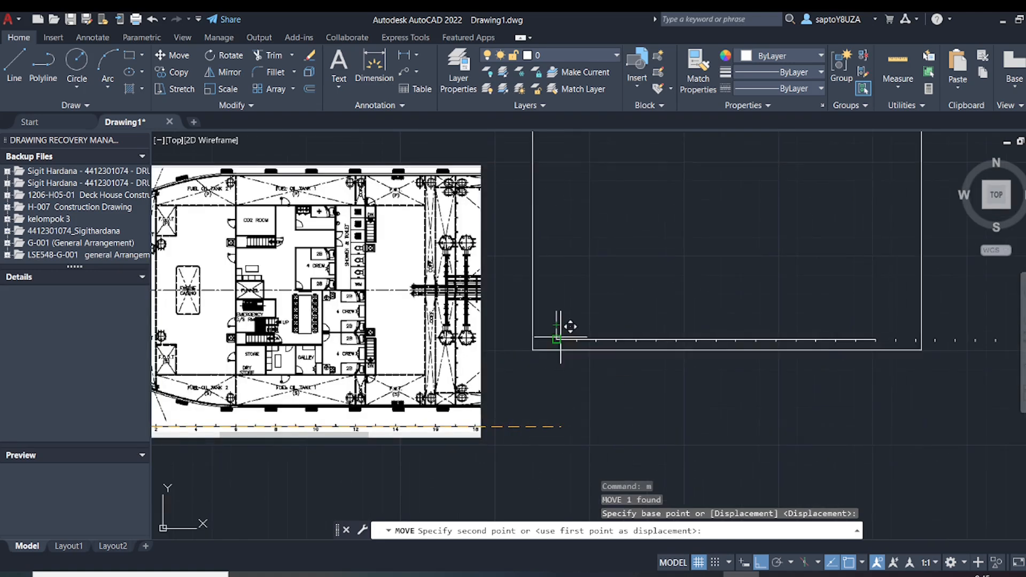
left_click(556, 340)
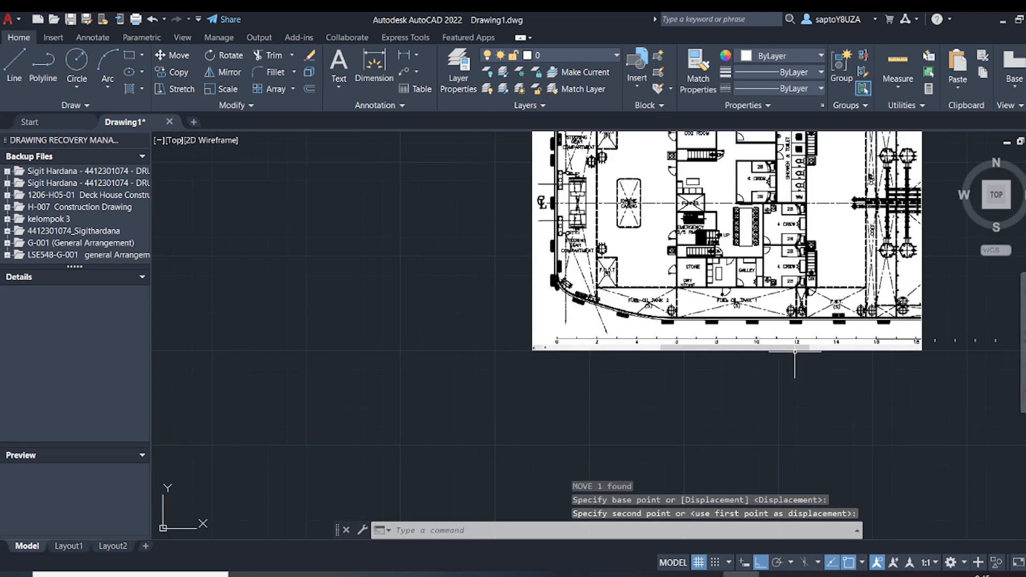
Change the colour of the baseline, its vertical line and all ticks to dark red 153,27,30
middle_click_drag(794, 353, 621, 366)
left_click(287, 323)
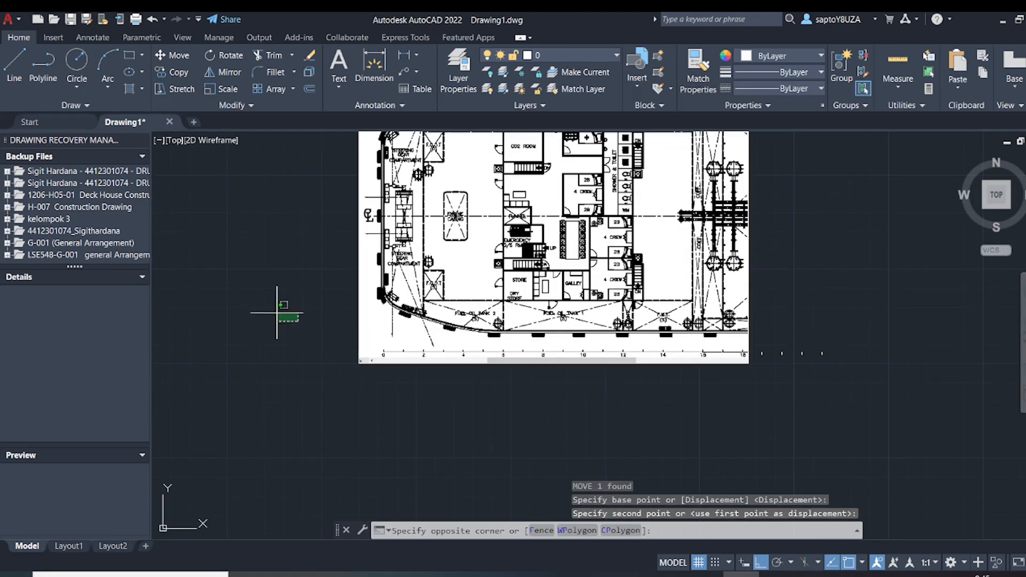
left_click(882, 454)
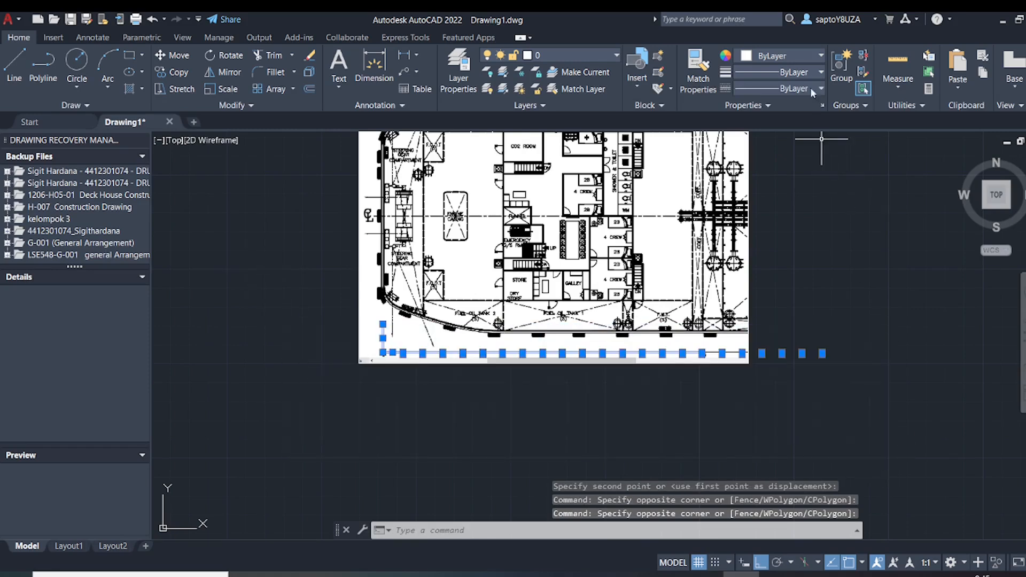
left_click(821, 55)
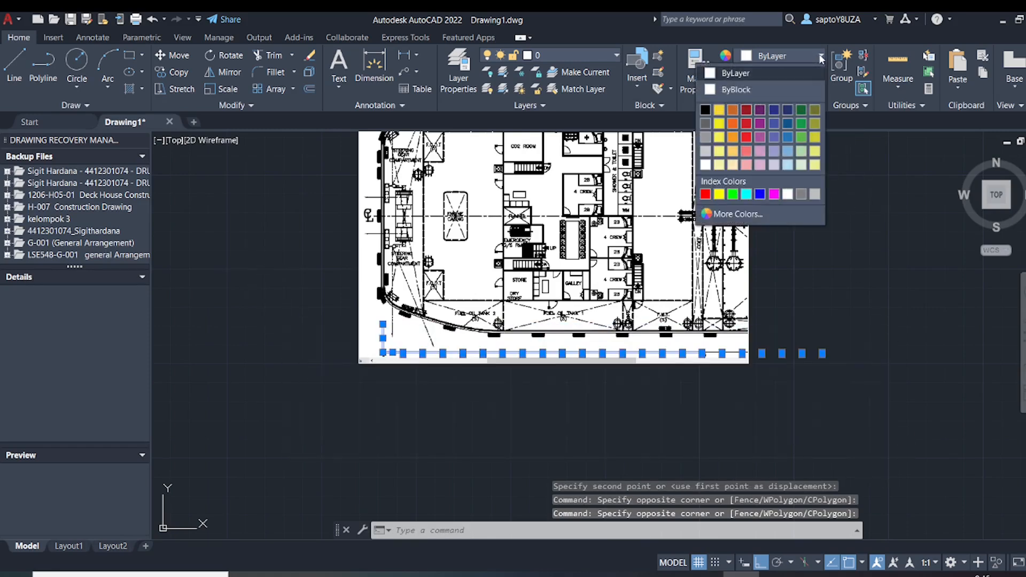
left_click(748, 110)
key("Escape")
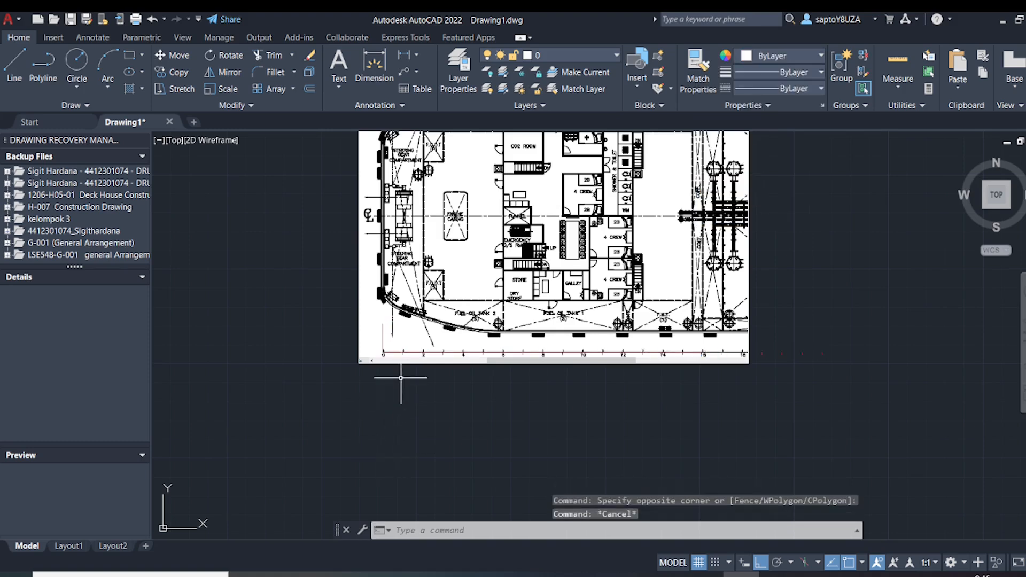
Check how the red baseline ticks line up with the frame marks and bulkheads on the deck plan image
scroll(387, 321, "up", 6)
scroll(390, 324, "up", 2)
scroll(389, 320, "down", 4)
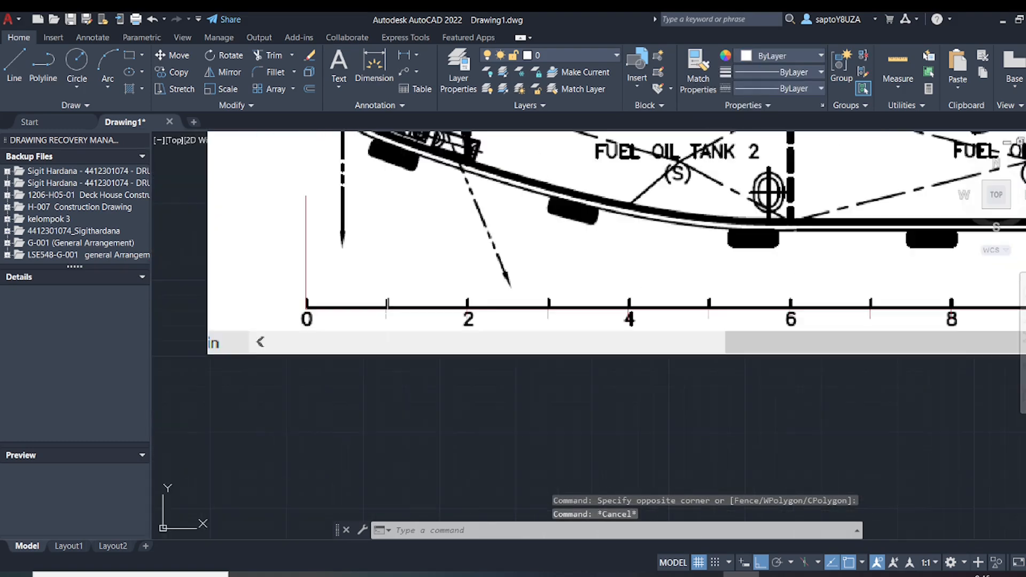
scroll(684, 308, "up", 2)
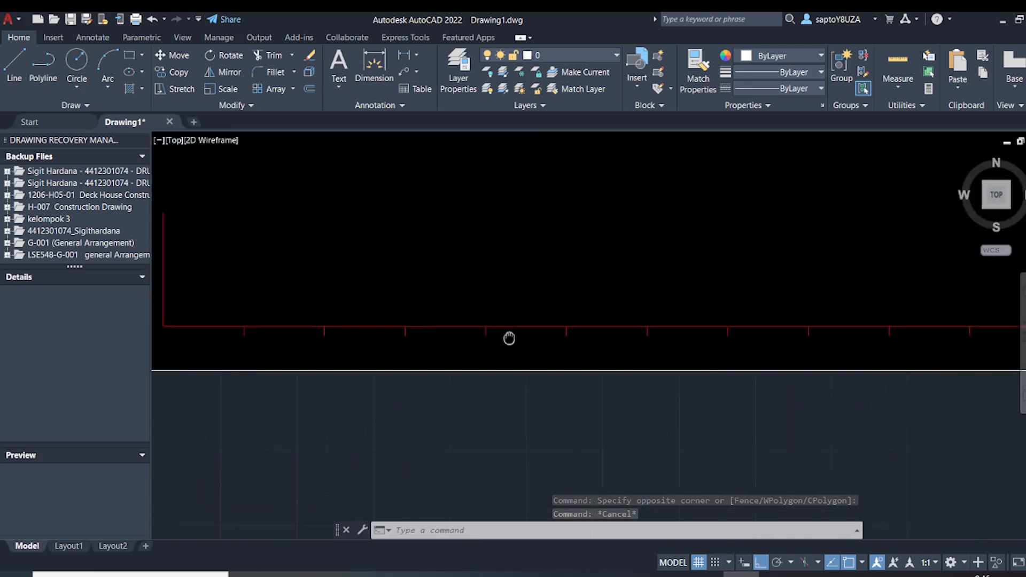
scroll(508, 338, "down", 4)
scroll(625, 371, "down", 2)
middle_click_drag(625, 353, 462, 370)
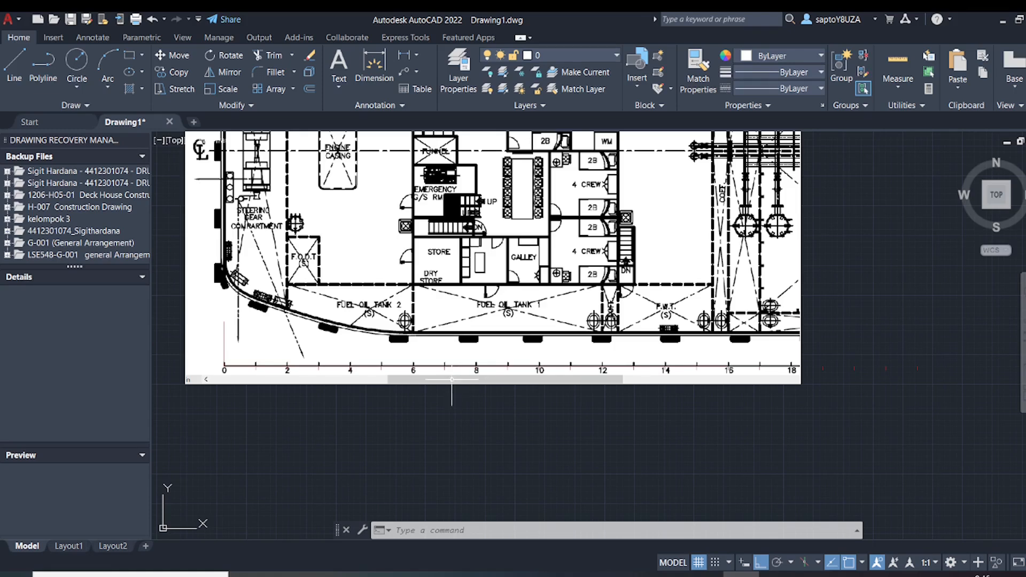
middle_click_drag(452, 380, 403, 419)
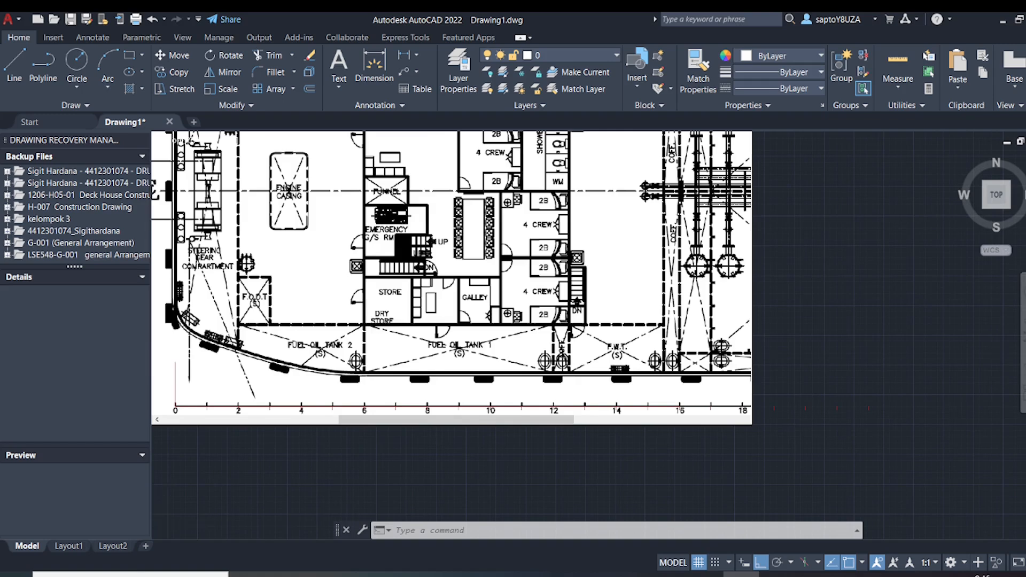
scroll(367, 368, "up", 4)
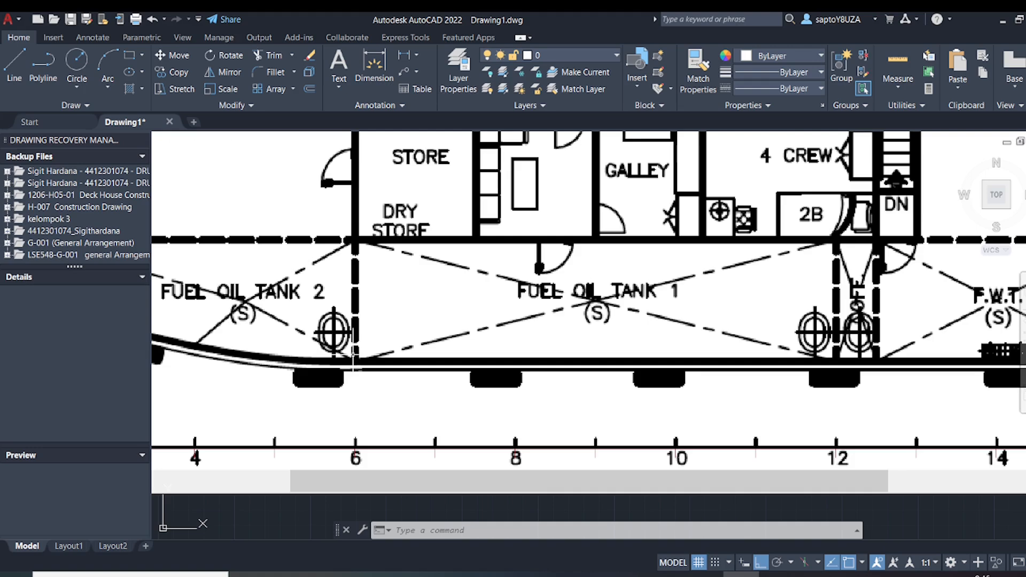
scroll(376, 363, "down", 2)
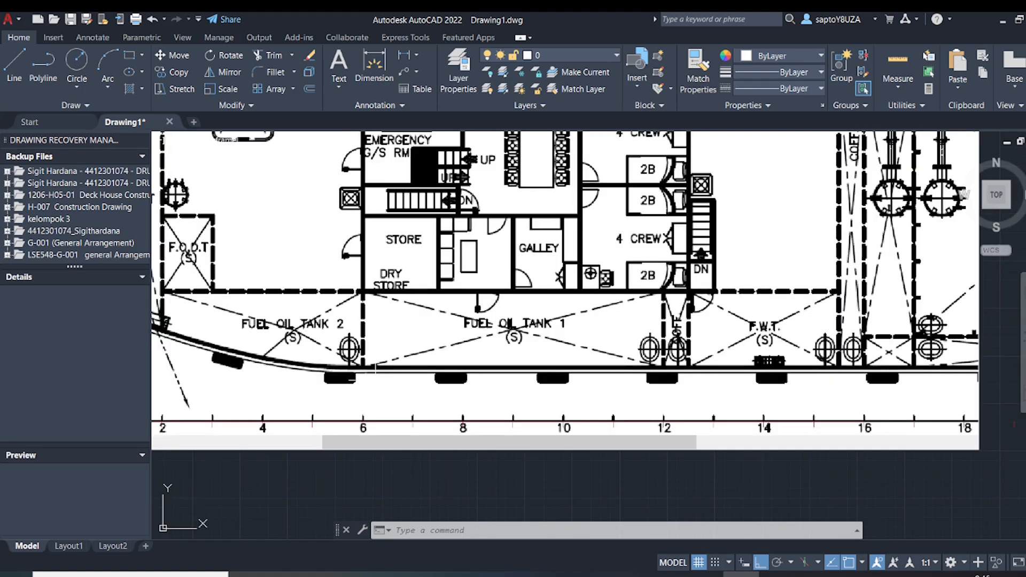
scroll(354, 420, "up", 6)
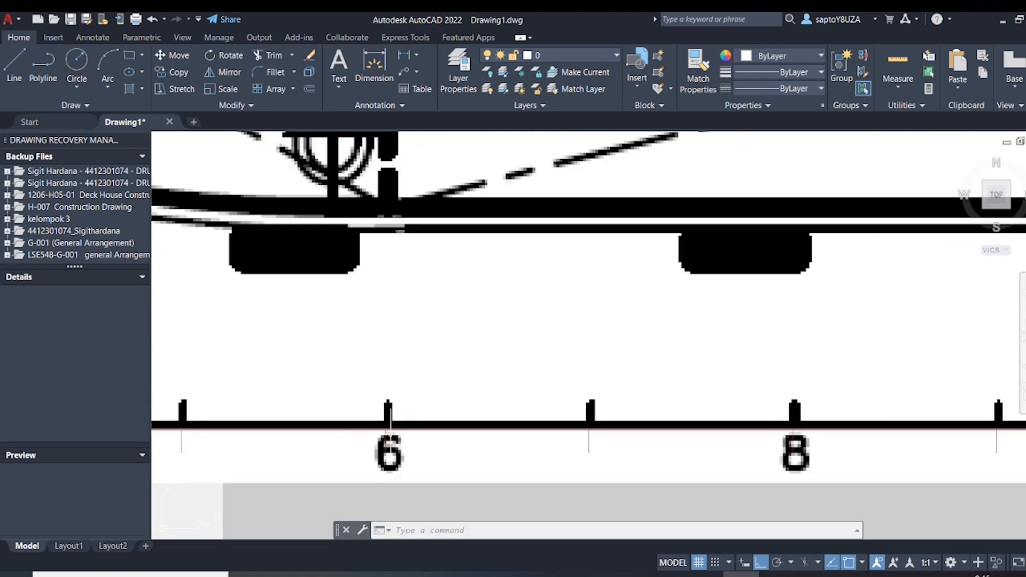
scroll(395, 435, "up", 4)
scroll(395, 425, "down", 6)
scroll(374, 286, "down", 4)
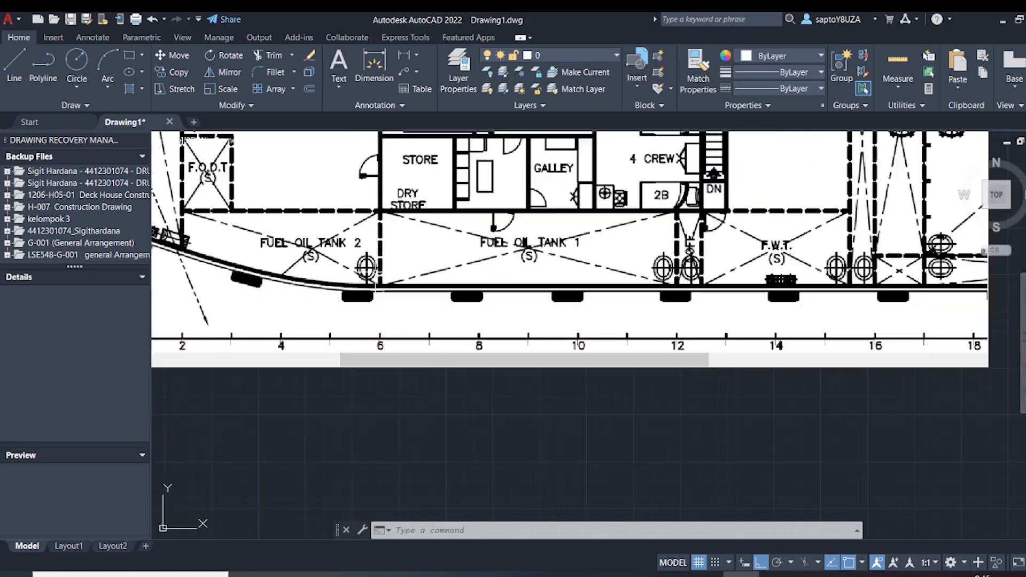
Draw a vertical line from the baseline at frame 6 up through the deck plan to just above the image
middle_click_drag(384, 253, 461, 350)
type("l")
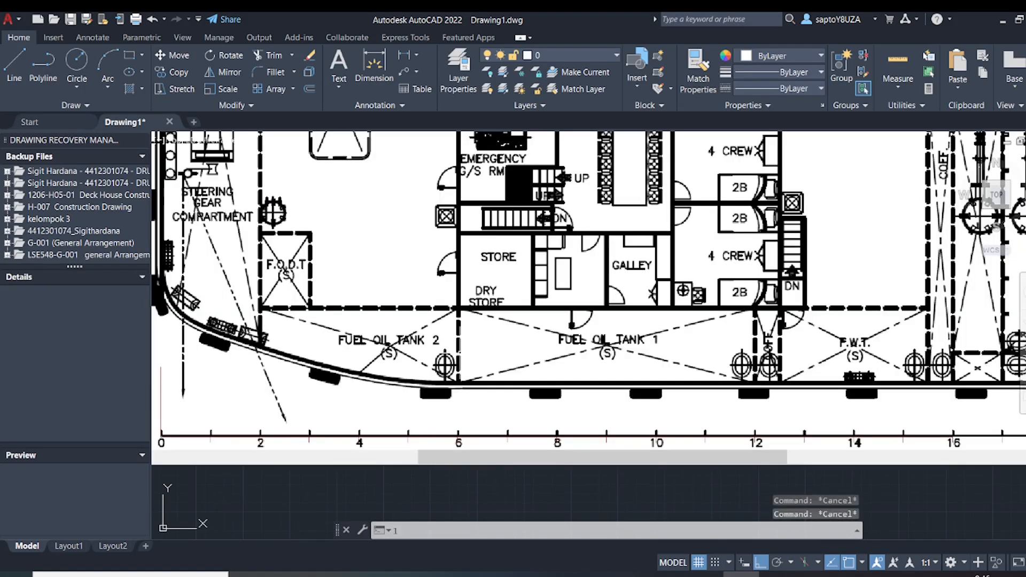
key("Return")
scroll(462, 407, "up", 4)
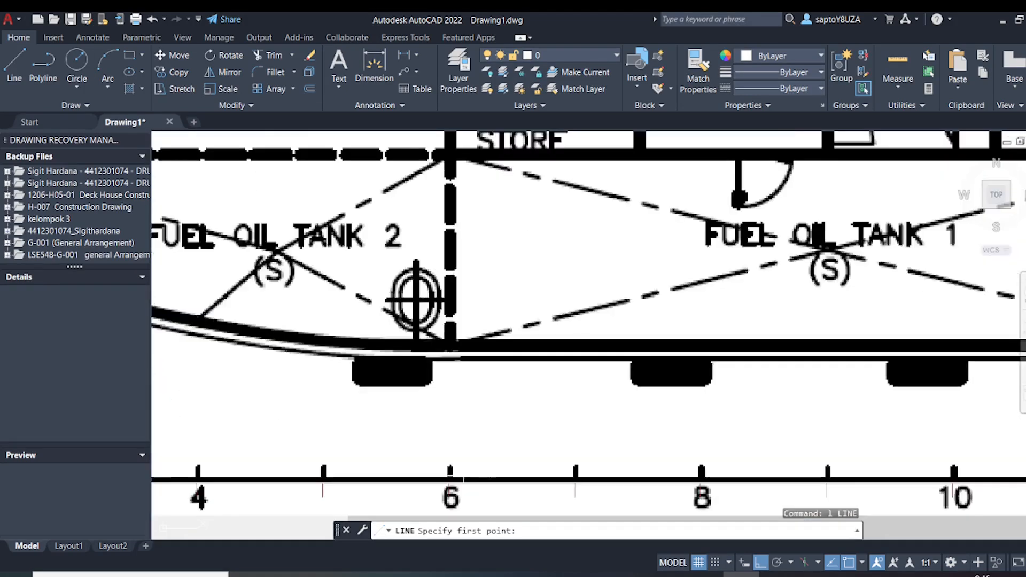
left_click(451, 478)
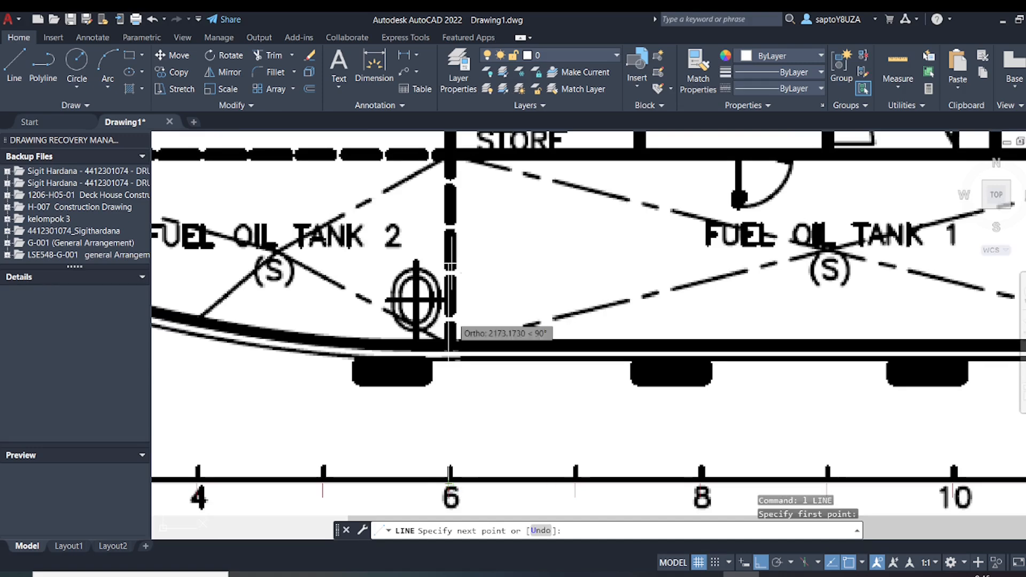
scroll(454, 266, "down", 2)
scroll(451, 263, "down", 6)
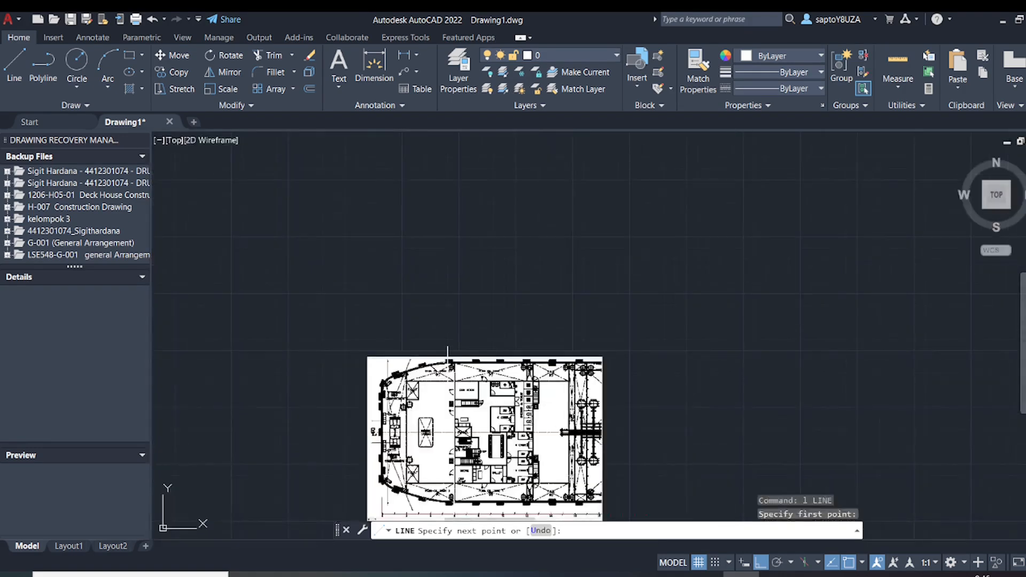
left_click(453, 337)
key("Return")
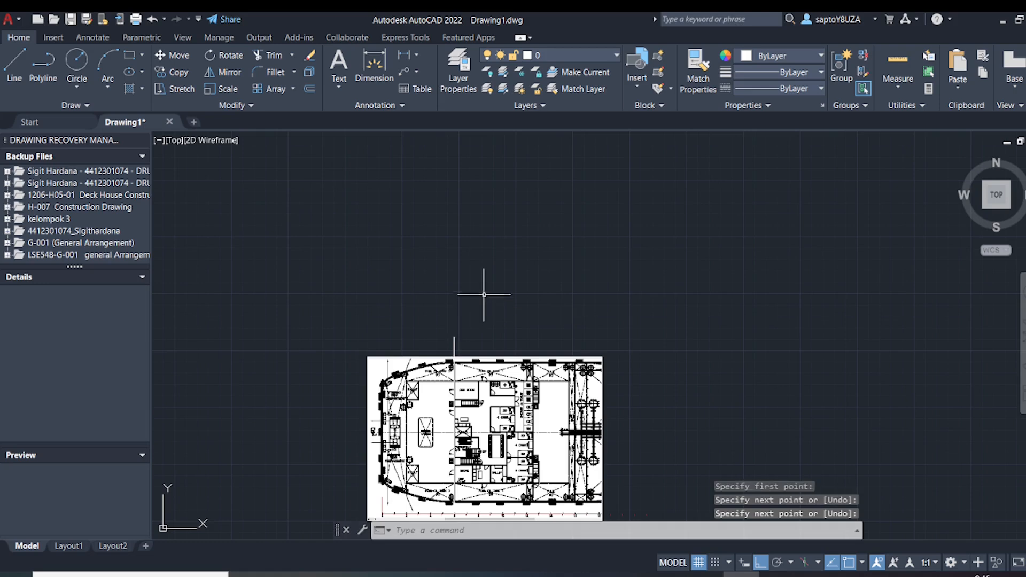
Recolour the frame 6 vertical line to dark red 153,27,30 and make that the current drawing colour
left_click(472, 331)
left_click(434, 347)
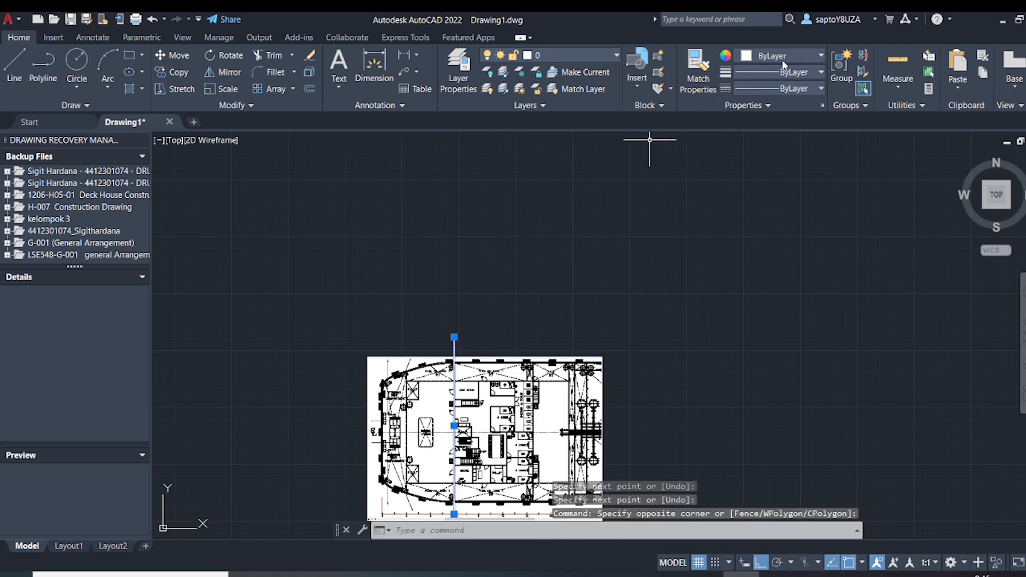
left_click(819, 56)
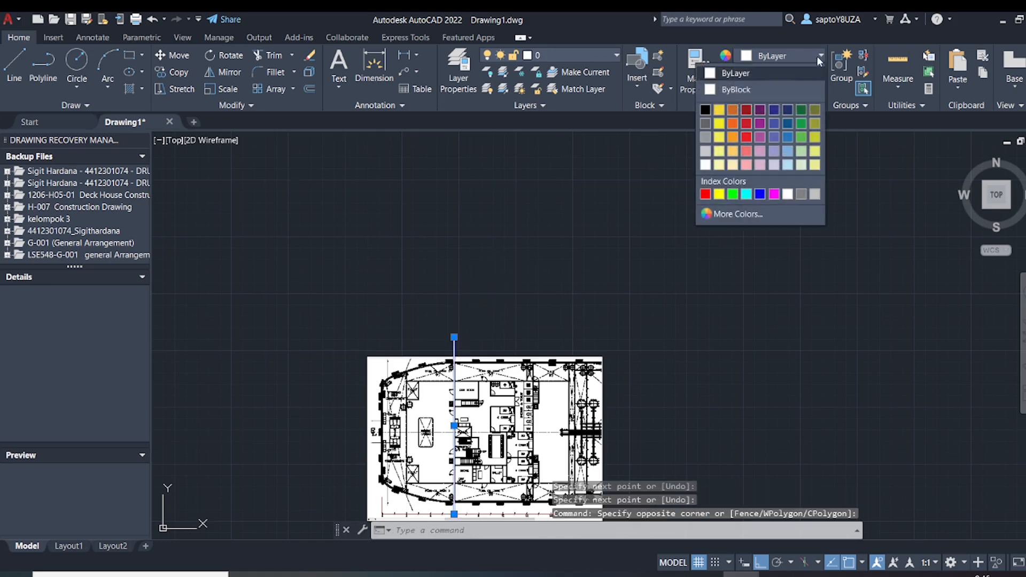
left_click(748, 116)
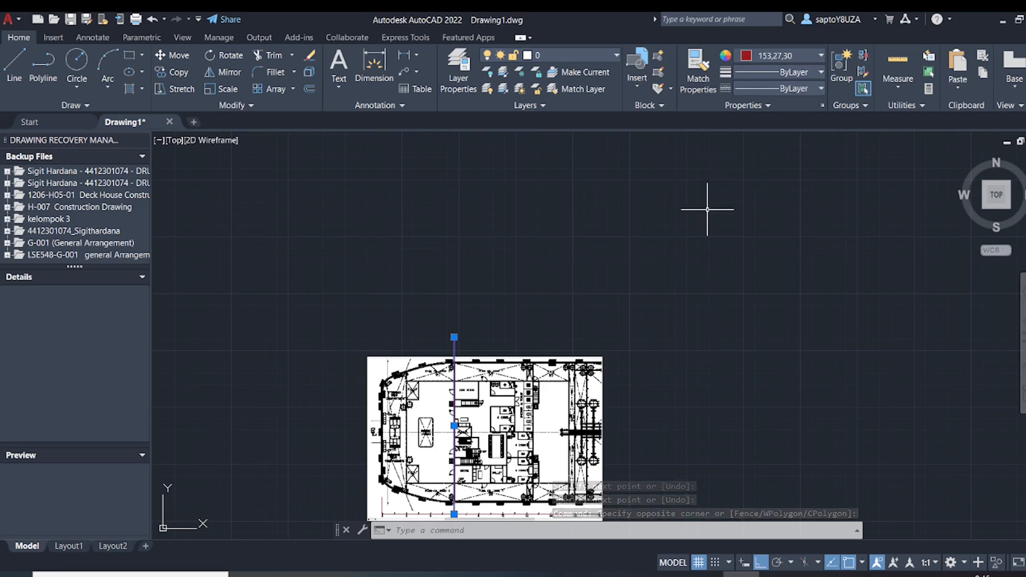
key("Escape")
key("Escape")
left_click(821, 56)
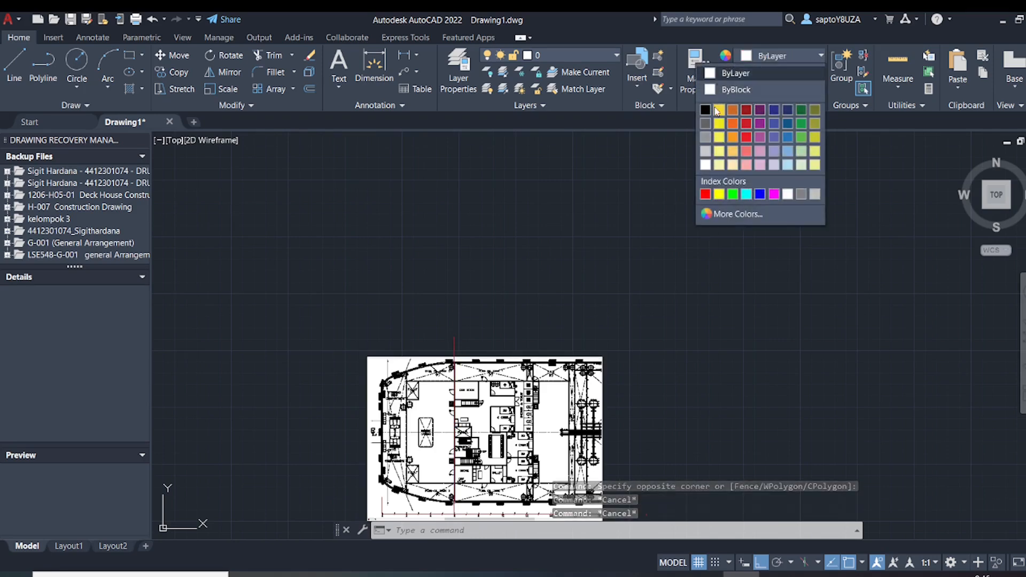
left_click(746, 115)
Copy the frame 6 vertical line from its baseline end to the baseline ticks at frames 2 and 0
middle_click_drag(467, 407, 471, 264)
scroll(470, 347, "up", 4)
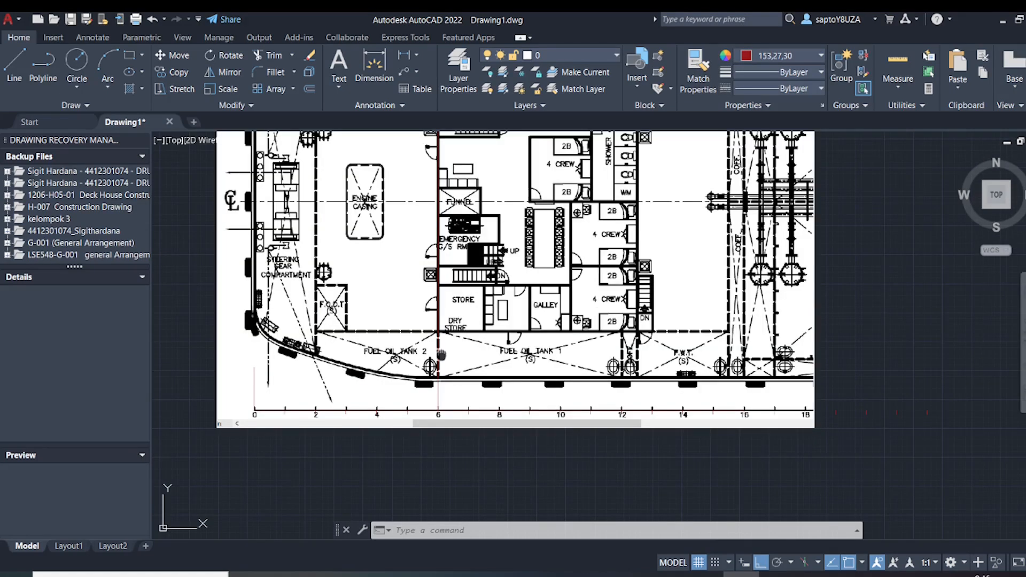
scroll(453, 417, "down", 2)
middle_click_drag(476, 136, 481, 183)
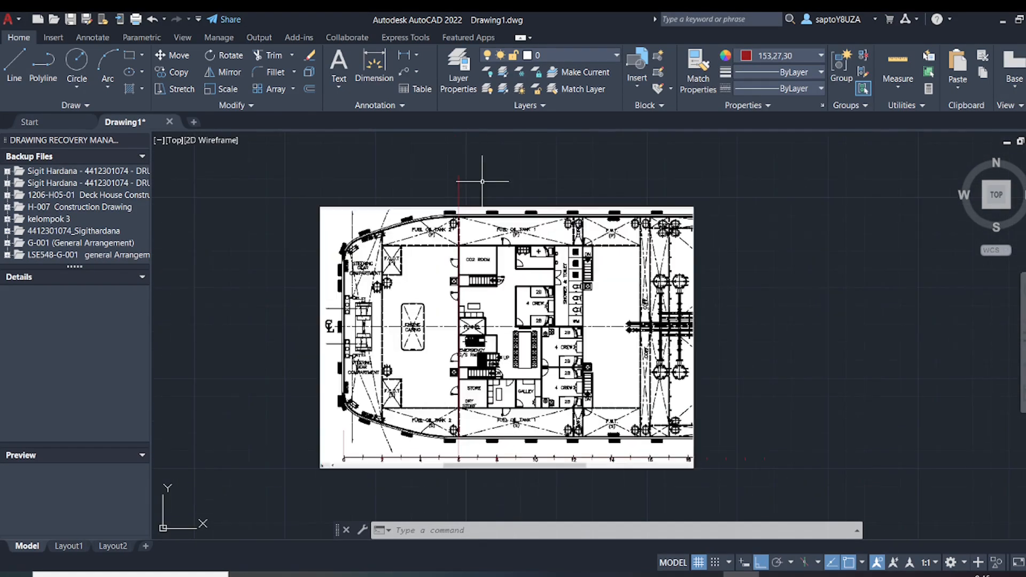
key("Escape")
key("Escape")
left_click(483, 203)
left_click(436, 177)
type("co")
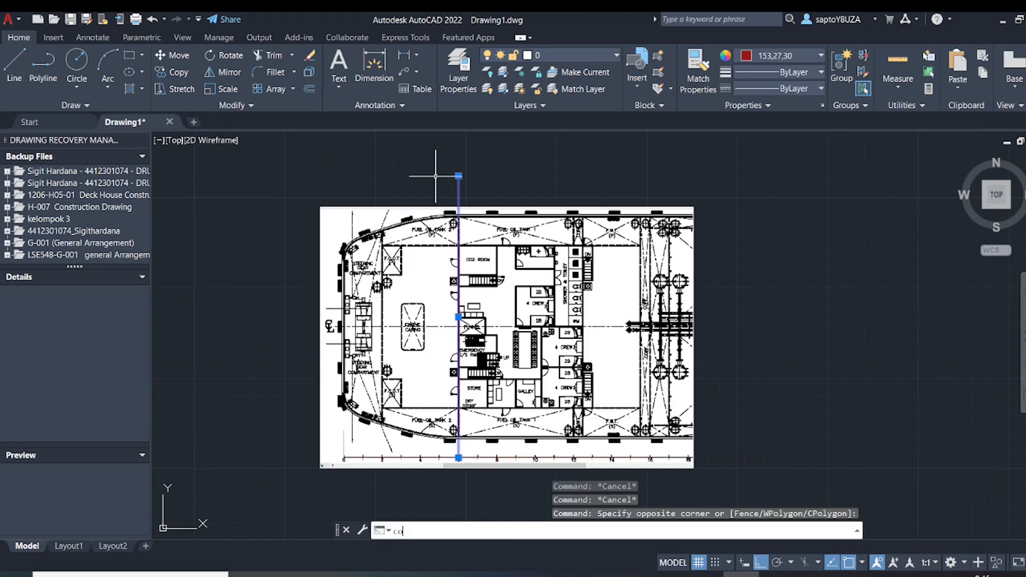
key("Return")
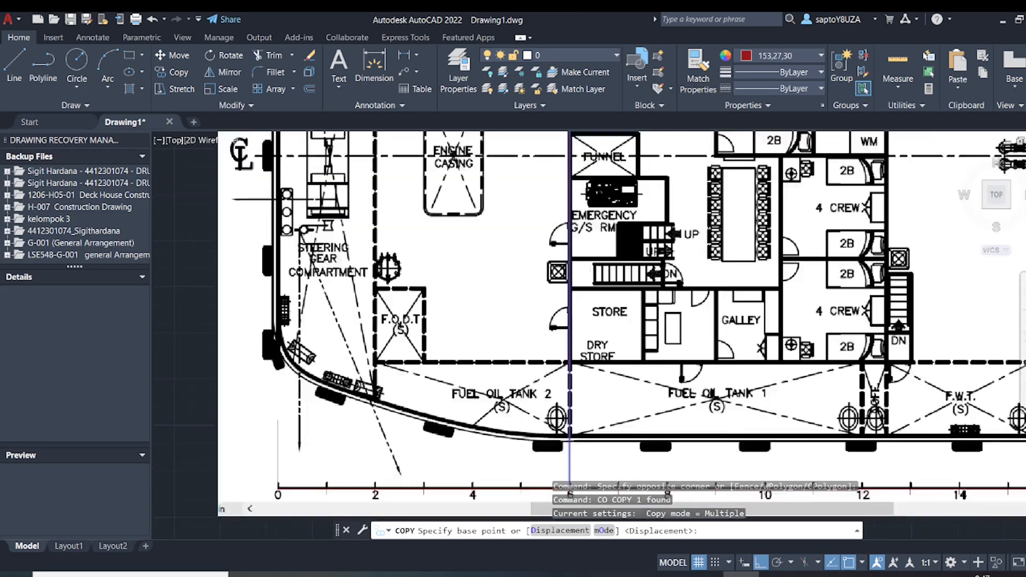
scroll(393, 424, "up", 2)
middle_click_drag(393, 425, 436, 323)
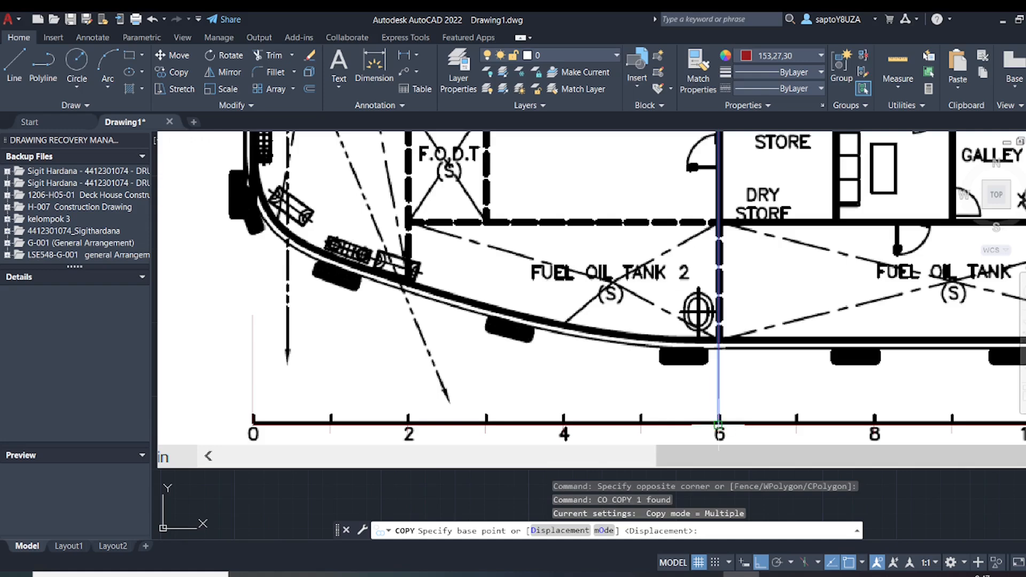
left_click(719, 422)
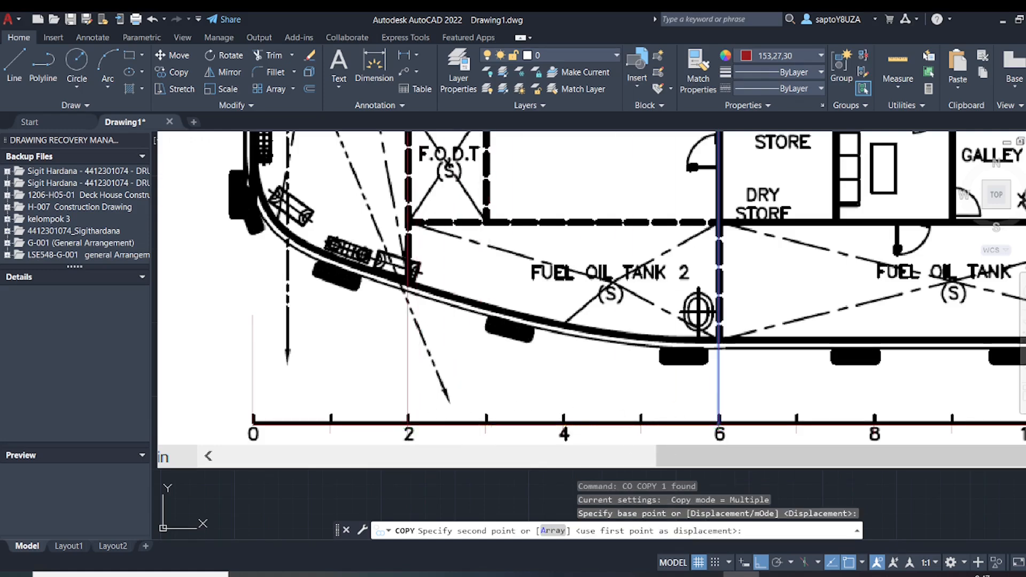
left_click(409, 422)
left_click(253, 422)
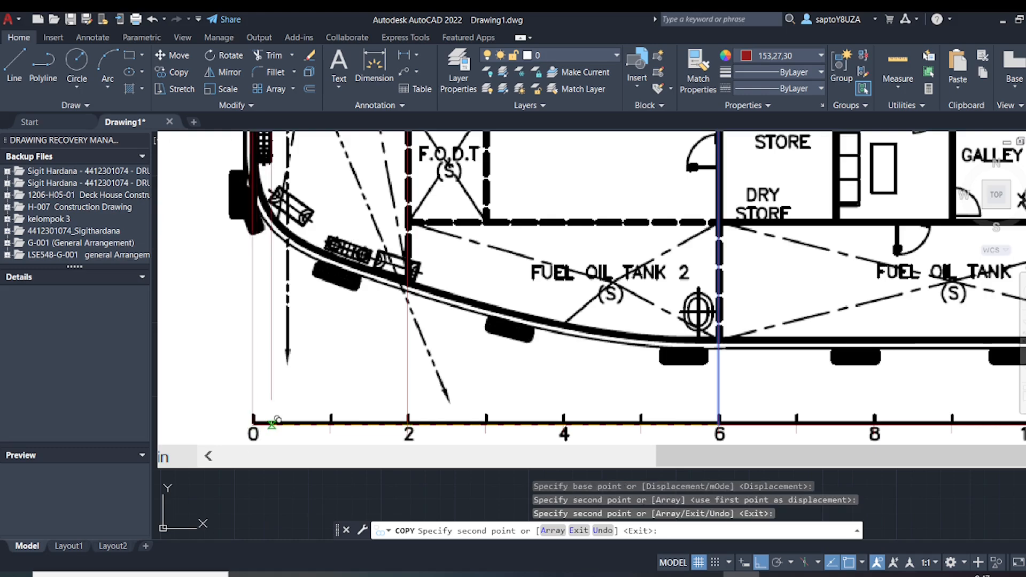
Place another copy of the frame 6 vertical line at the baseline tick of frame 16
scroll(252, 422, "down", 5)
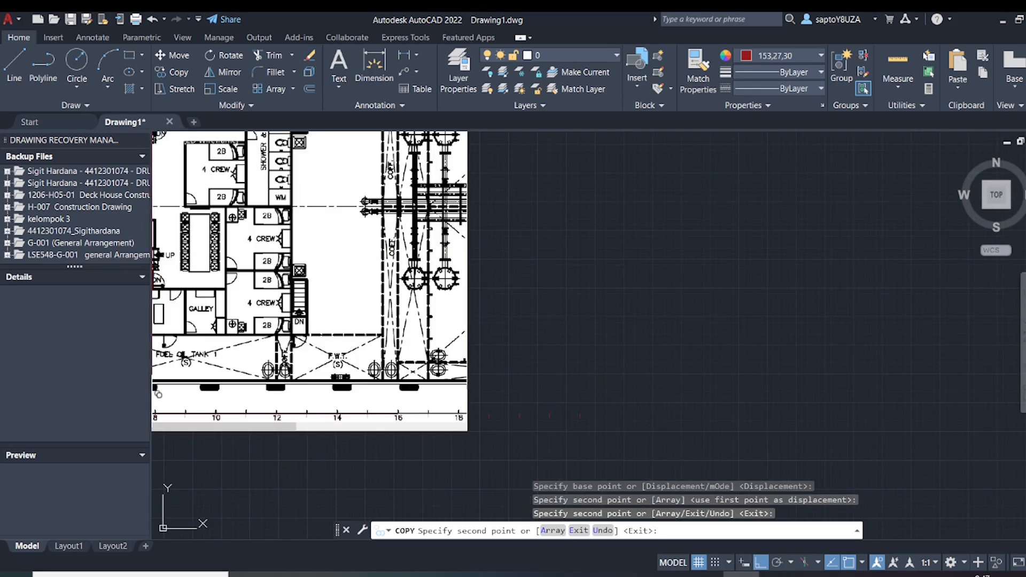
scroll(400, 412, "up", 3)
scroll(403, 410, "up", 4)
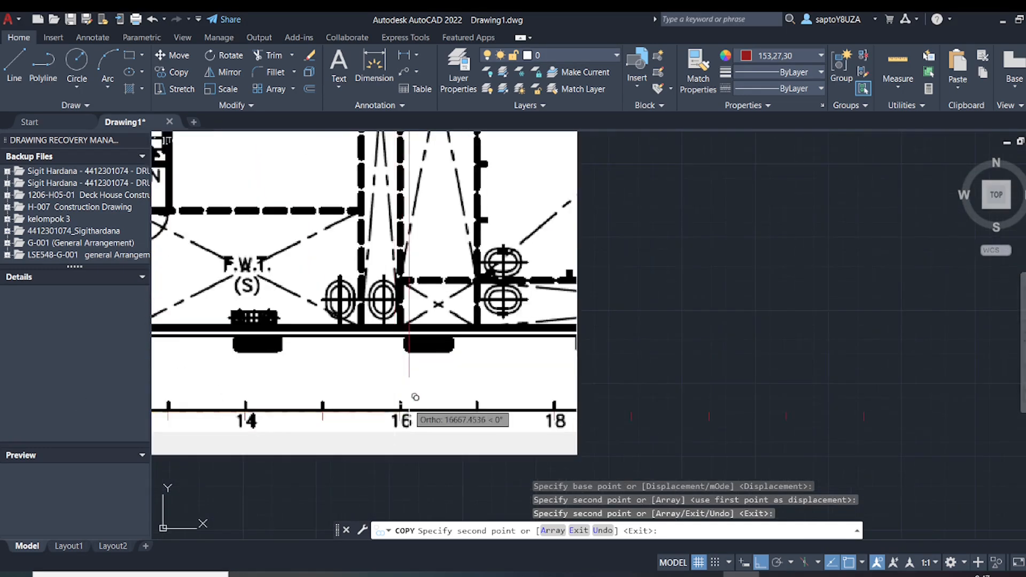
left_click(384, 421)
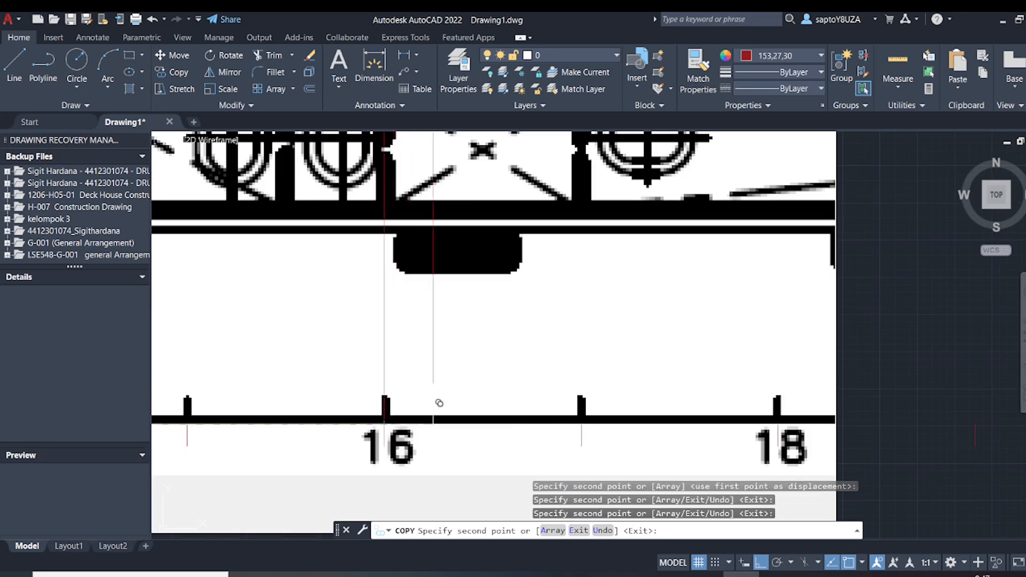
Place a further copy of the vertical frame line at the baseline tick of frame 10
scroll(458, 411, "down", 4)
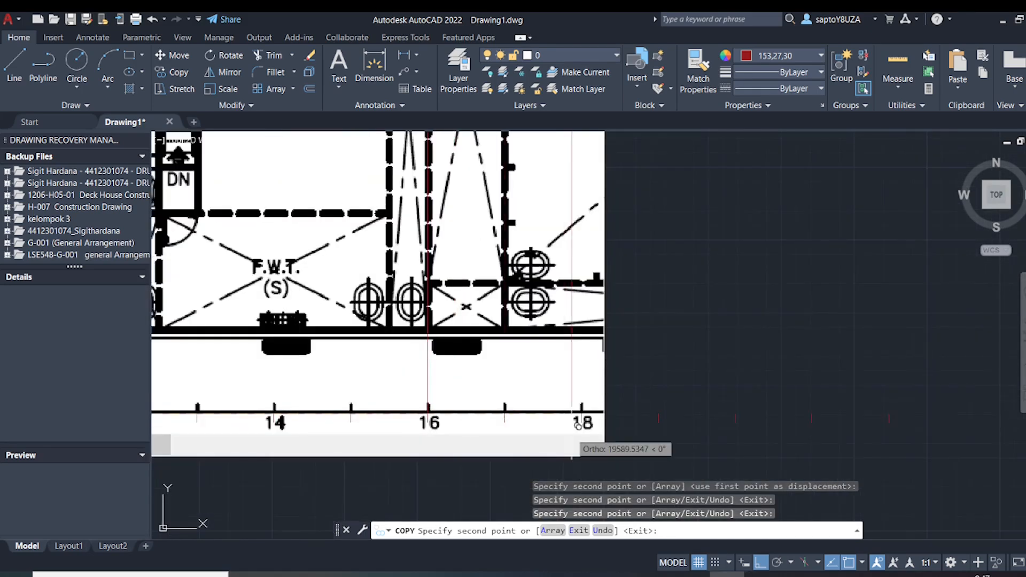
scroll(504, 413, "down", 4)
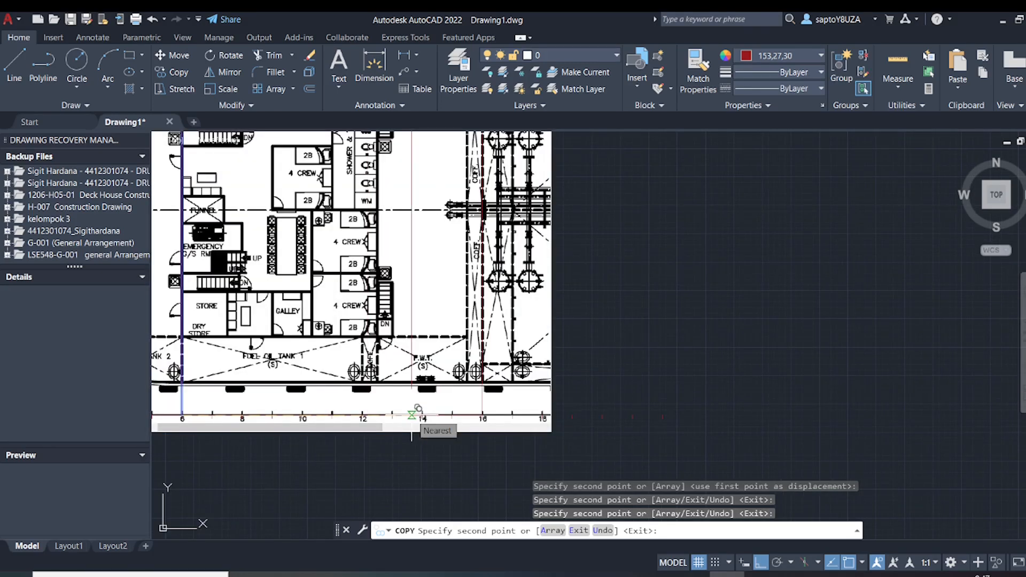
middle_click_drag(412, 415, 438, 414)
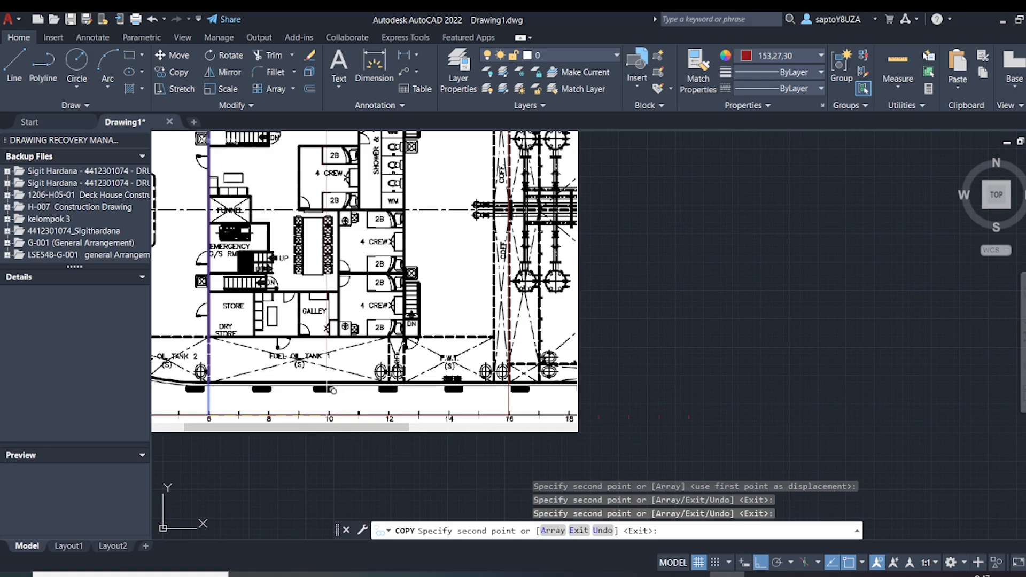
scroll(332, 390, "up", 4)
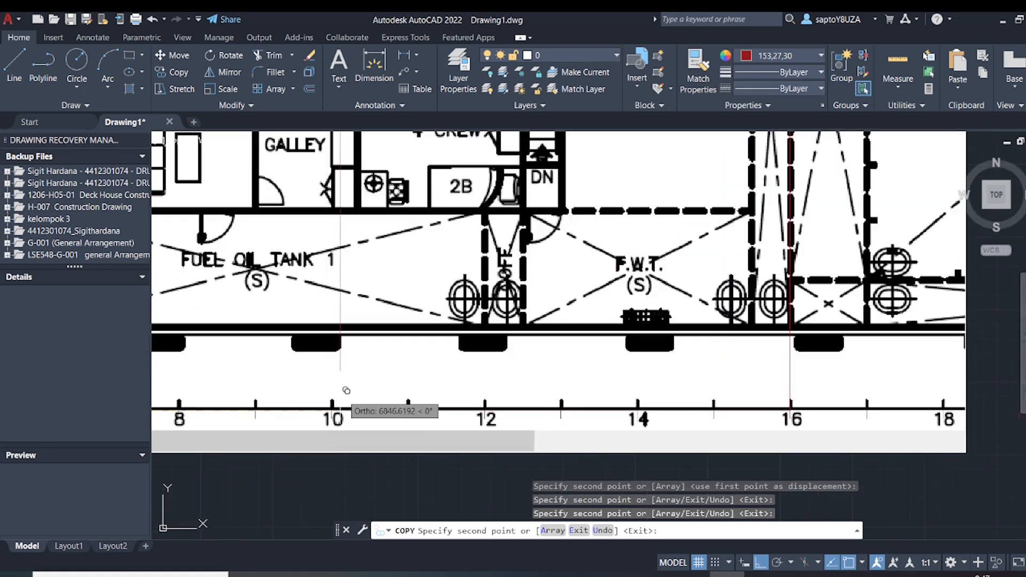
scroll(346, 391, "up", 4)
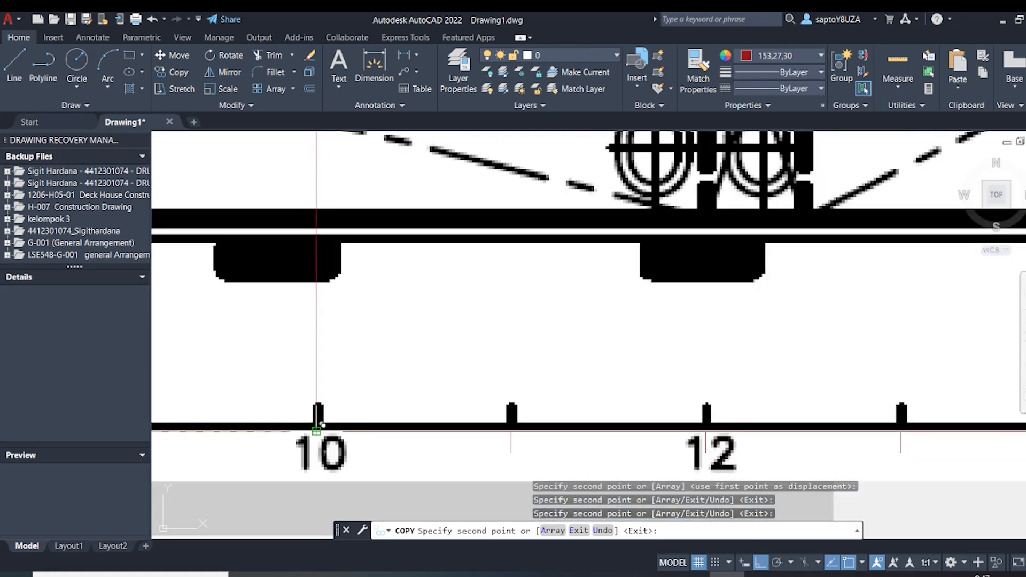
left_click(318, 428)
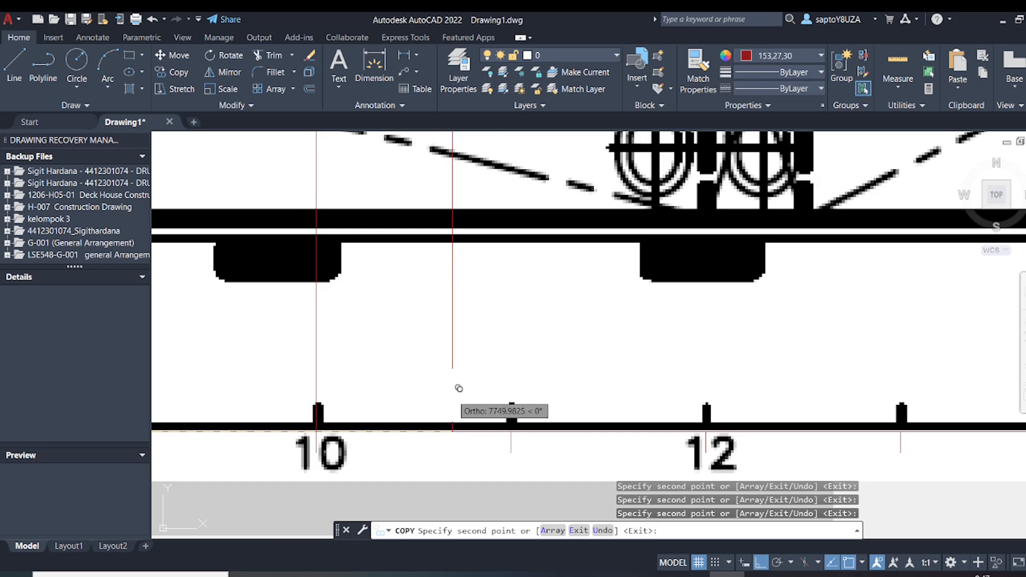
Place a copy of the vertical frame line at the baseline tick of frame 9
scroll(458, 389, "down", 10)
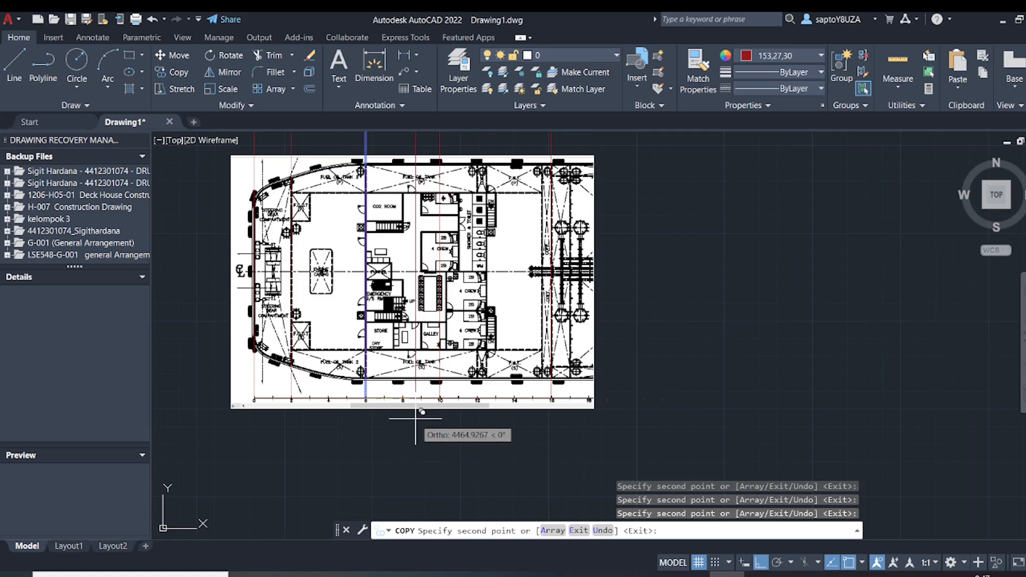
mouse_move(415, 421)
middle_mouse_down()
mouse_move(463, 409)
mouse_move(534, 472)
middle_mouse_up()
scroll(464, 397, "up", 5)
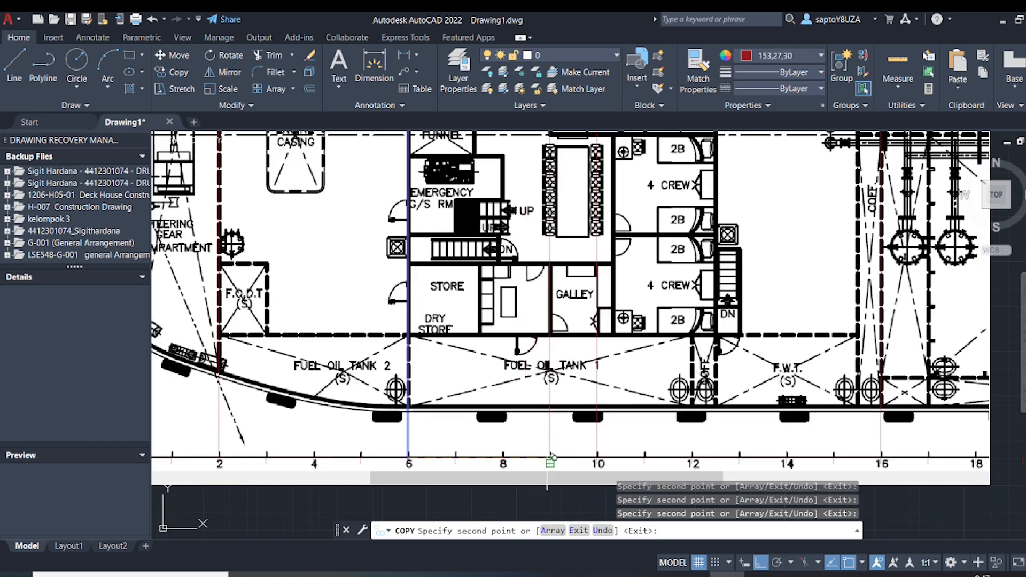
scroll(554, 457, "up", 4)
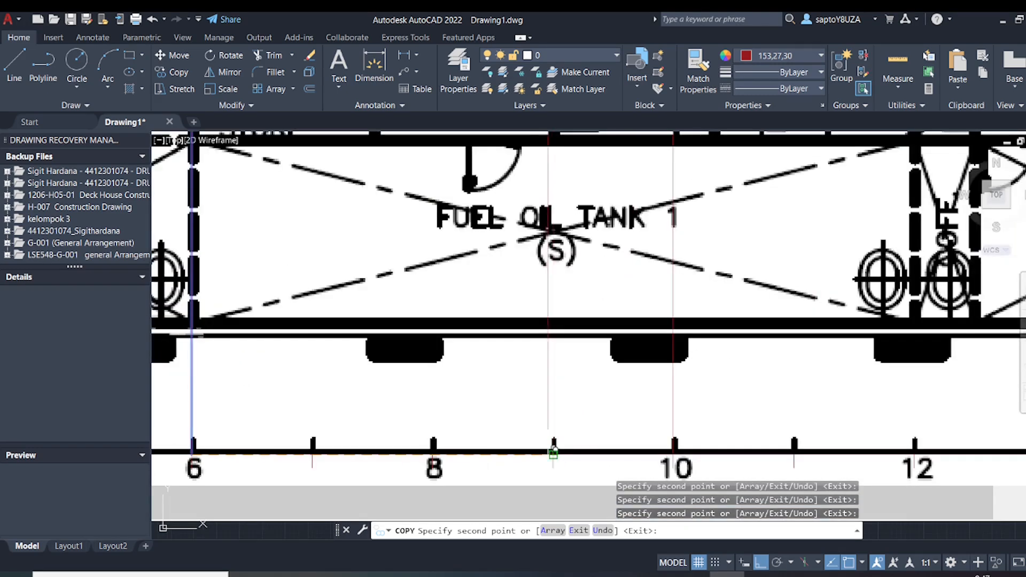
scroll(538, 452, "down", 6)
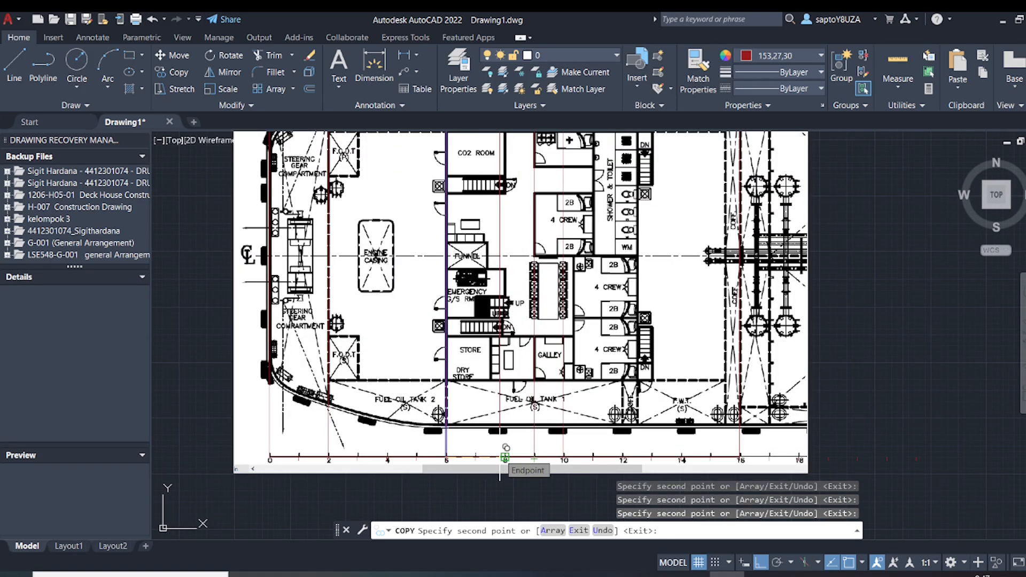
Add copies of the vertical frame line at frames 8, 4 and 3, and end the copying
scroll(503, 458, "down", 2)
scroll(502, 455, "up", 2)
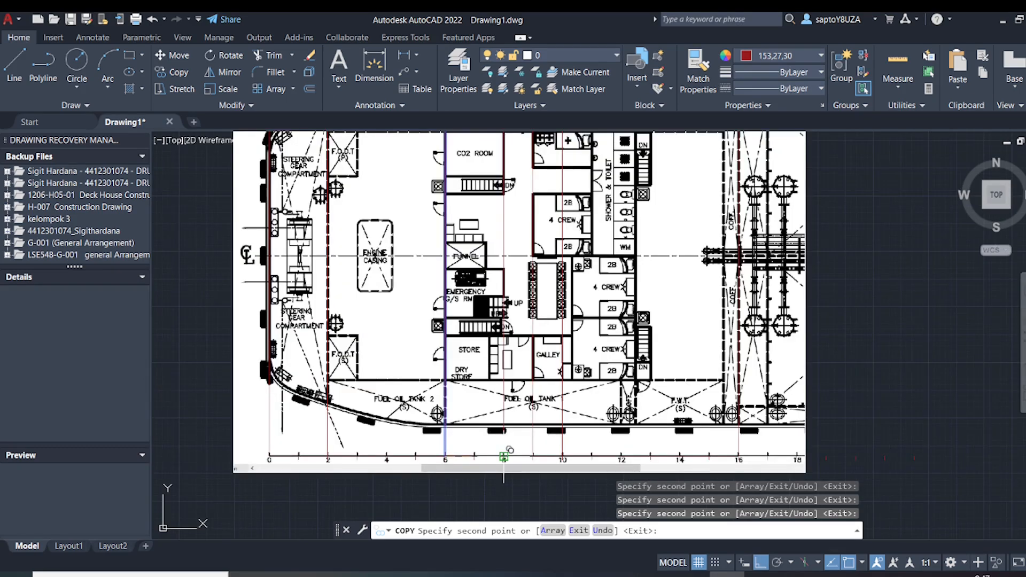
scroll(503, 457, "up", 3)
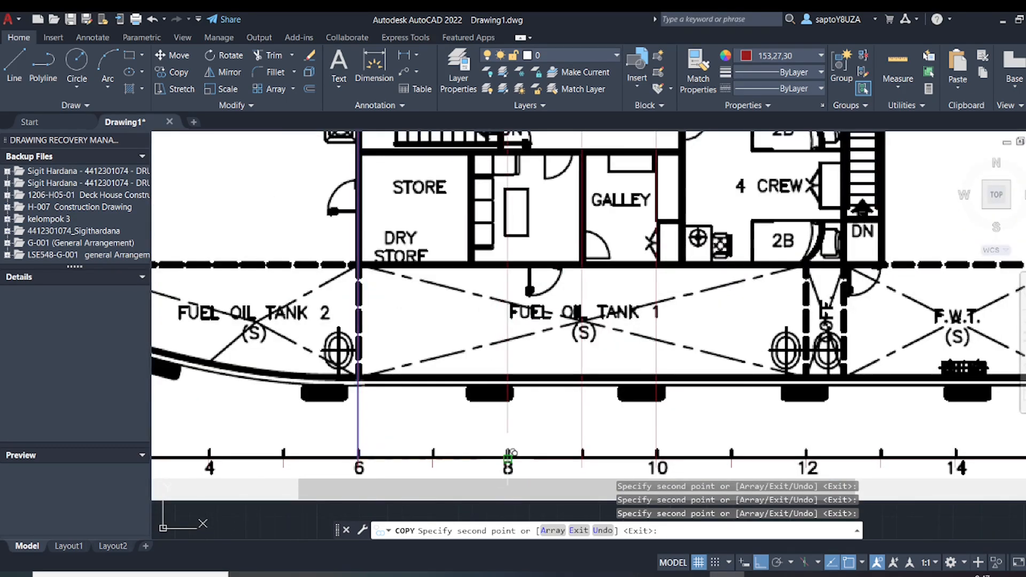
scroll(454, 453, "down", 3)
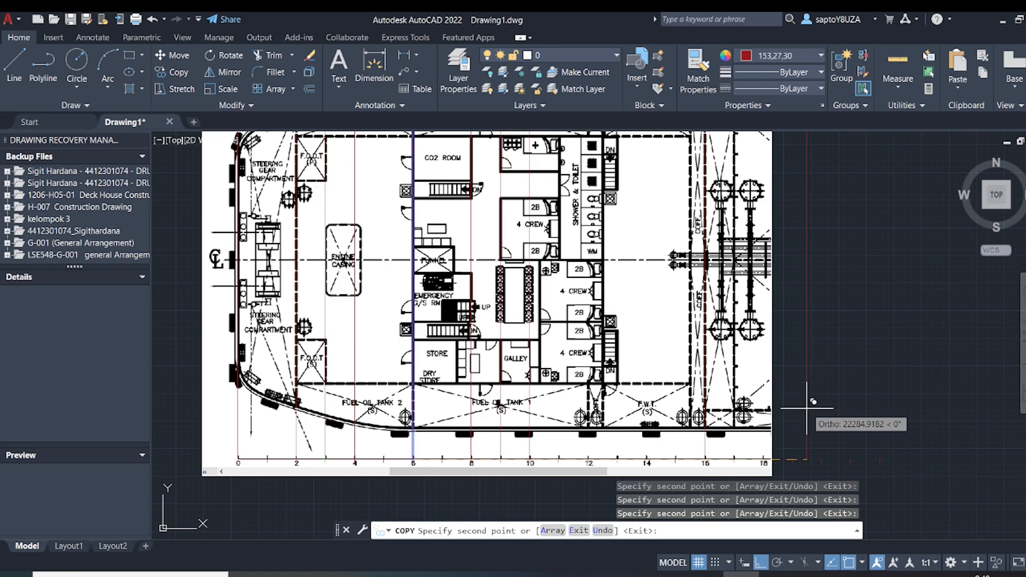
key("Escape")
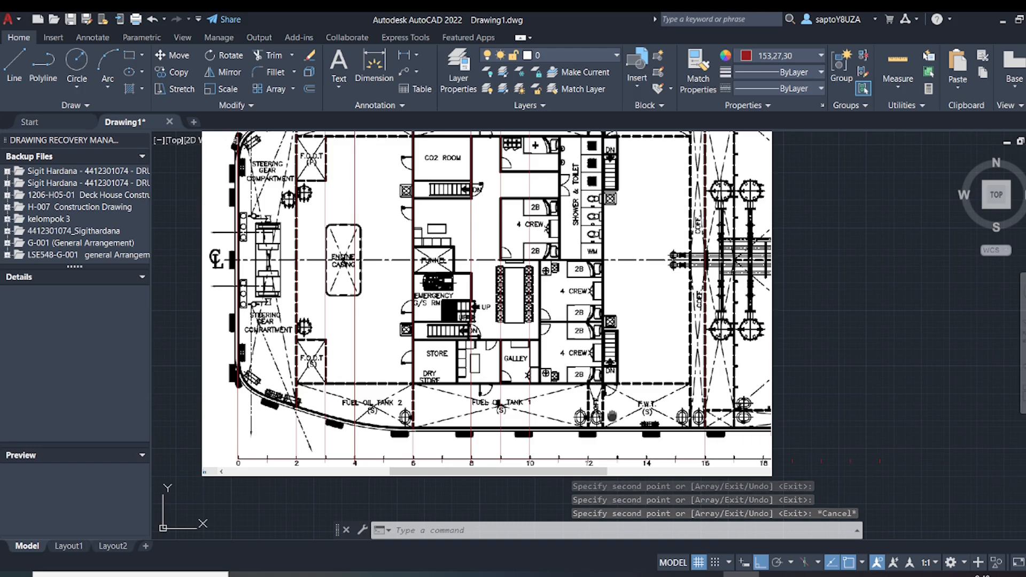
Examine how the red vertical frame lines coincide with the bulkheads and cabin walls of the deck plan
middle_click_drag(597, 389, 621, 452)
scroll(593, 379, "down", 1)
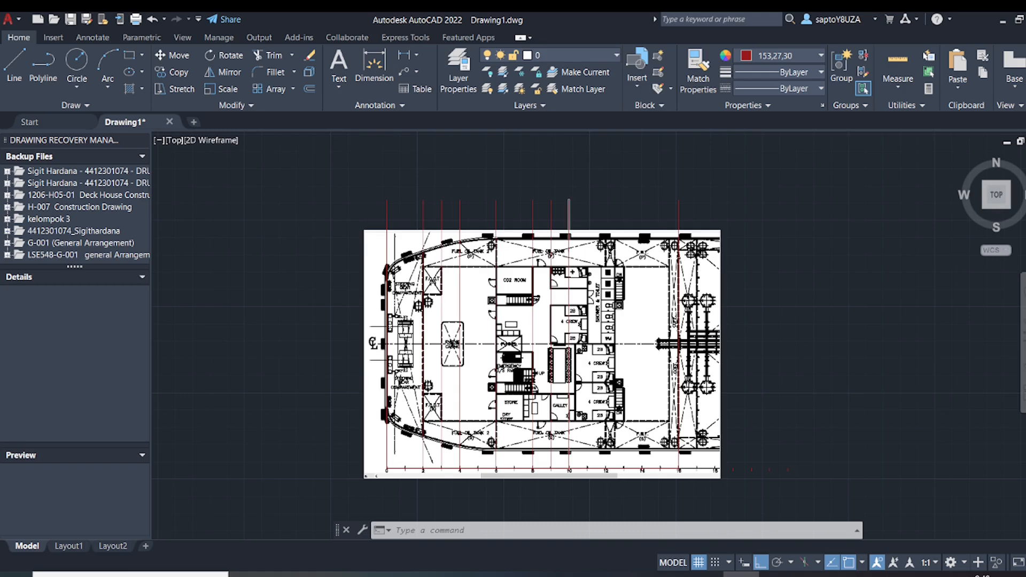
scroll(572, 436, "up", 2)
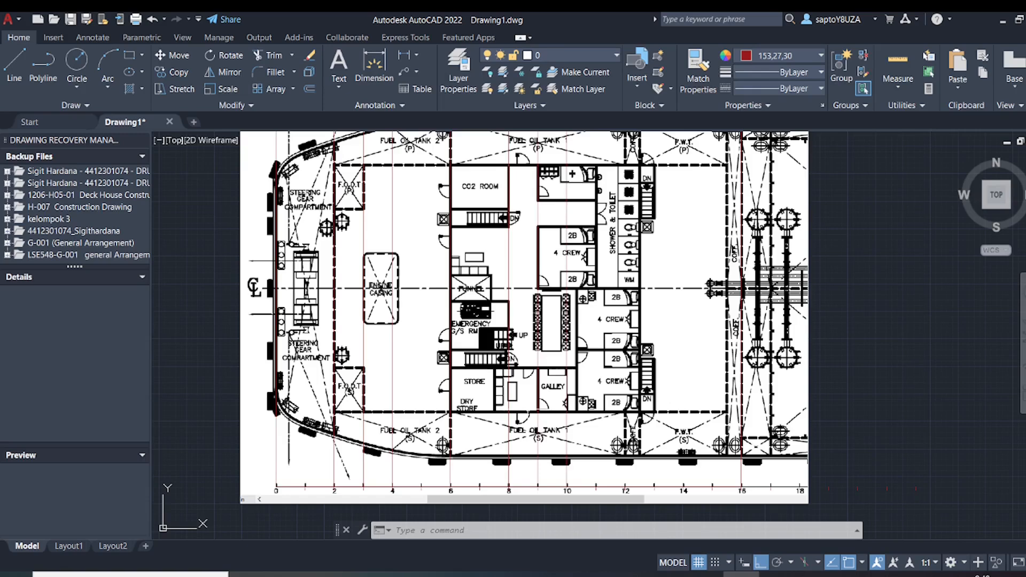
middle_click_drag(525, 383, 525, 431)
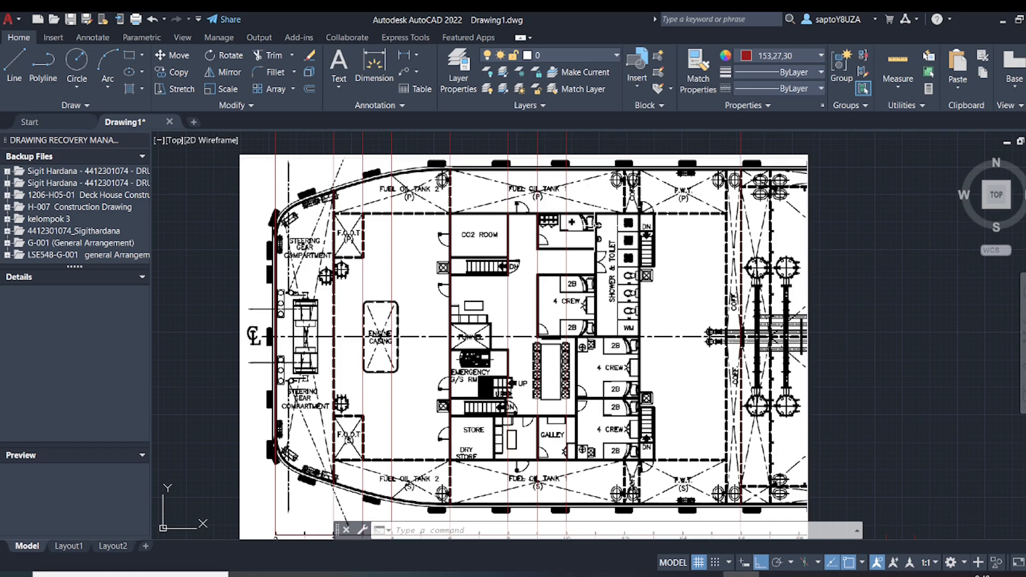
scroll(593, 222, "up", 2)
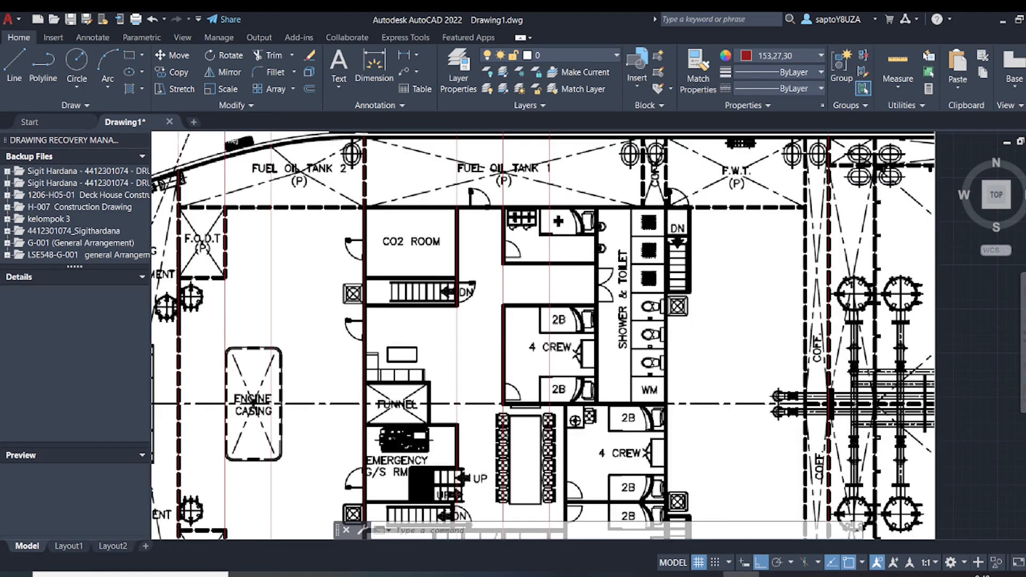
scroll(505, 240, "down", 2)
Draw circles of about 465 radius at the shower and toilet double door and about 510 radius around the door above the CO2 room corridor
key("Escape")
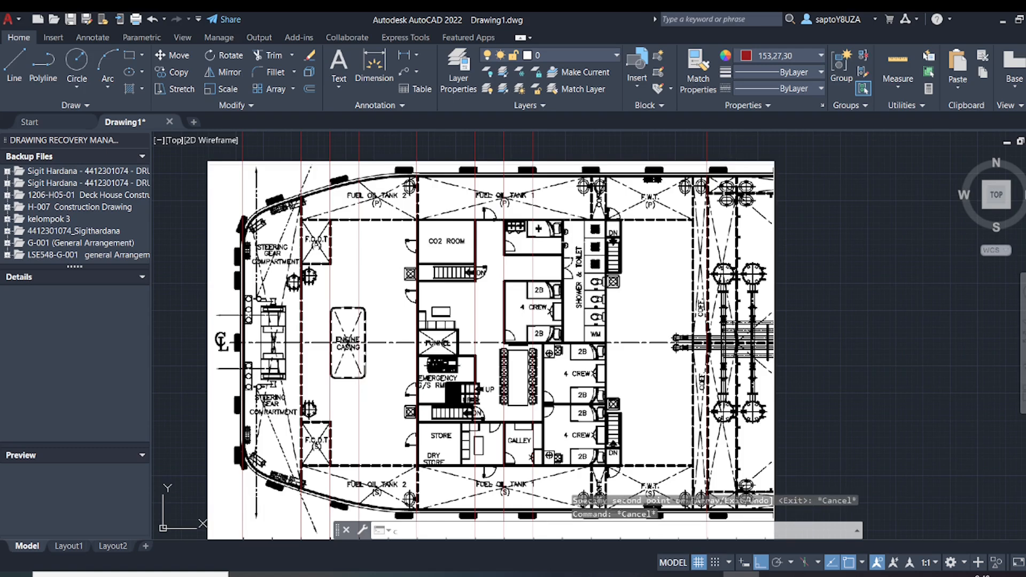
type("c")
key("Return")
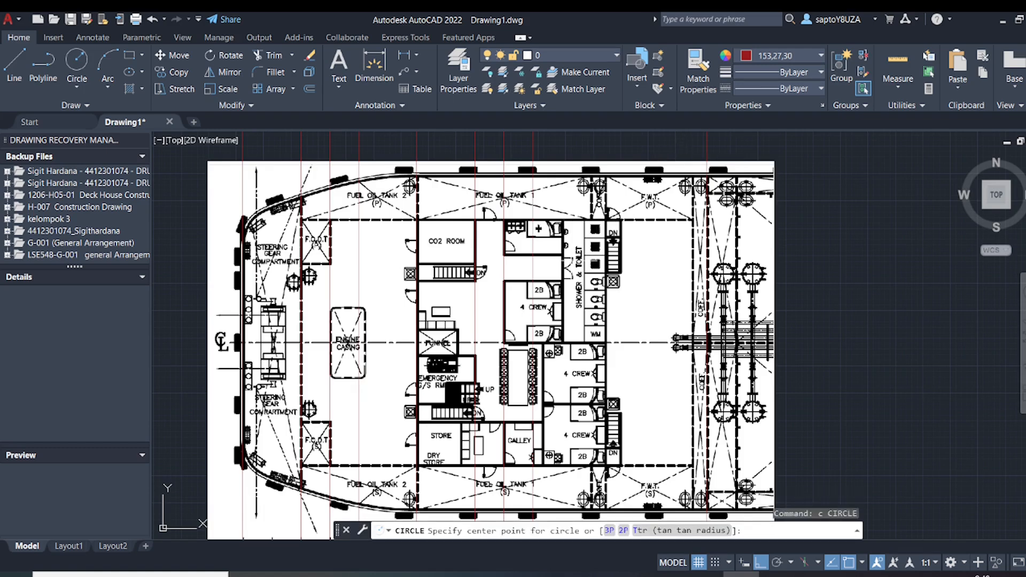
scroll(572, 261, "up", 2)
left_click(547, 273)
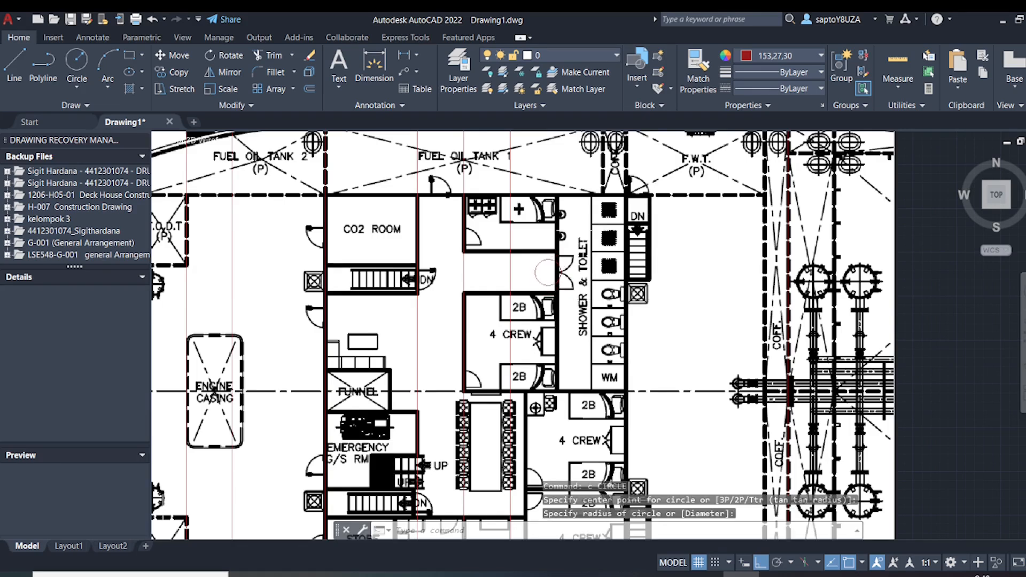
scroll(557, 272, "up", 1)
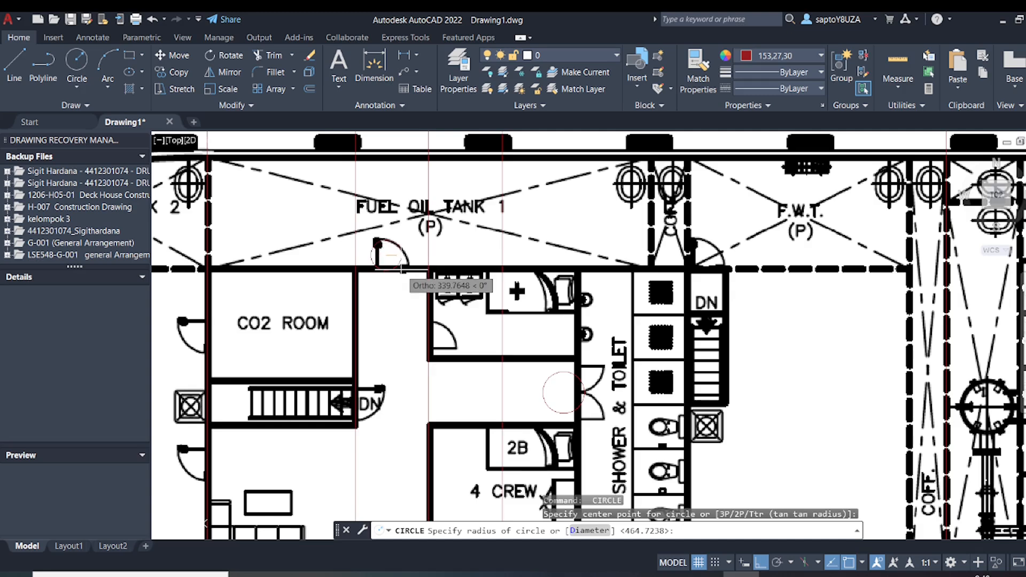
left_click(428, 277)
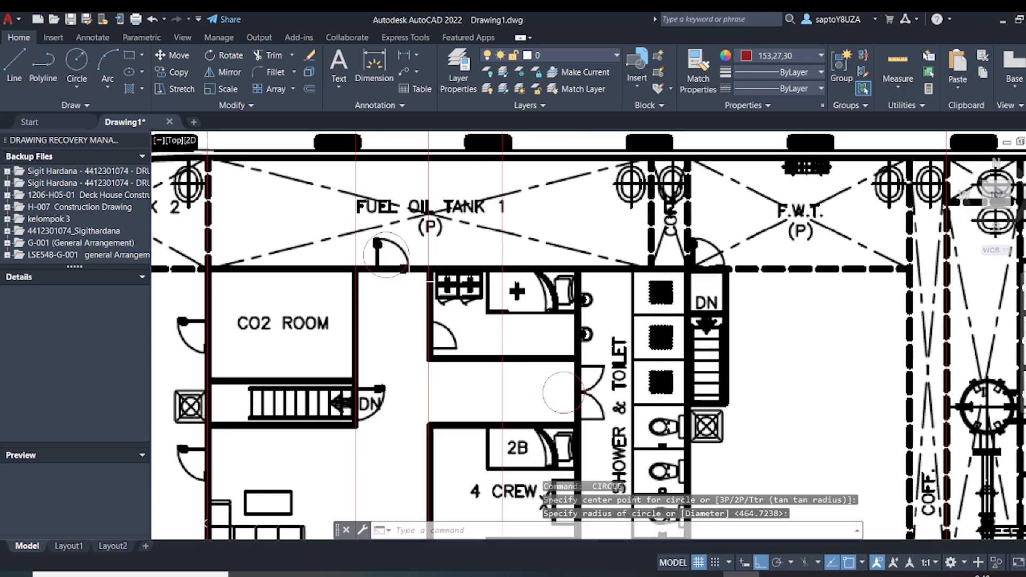
Measure the opening of the door on the CO2 room's outer wall with a linear dimension, without placing it
mouse_move(382, 291)
middle_mouse_down()
mouse_move(457, 313)
mouse_move(571, 293)
middle_mouse_up()
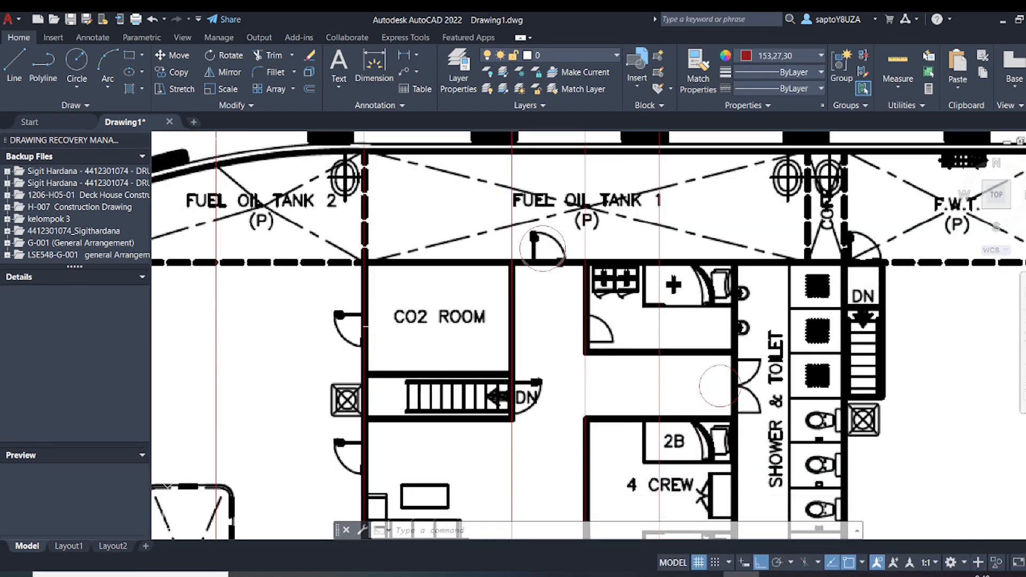
scroll(364, 323, "up", 2)
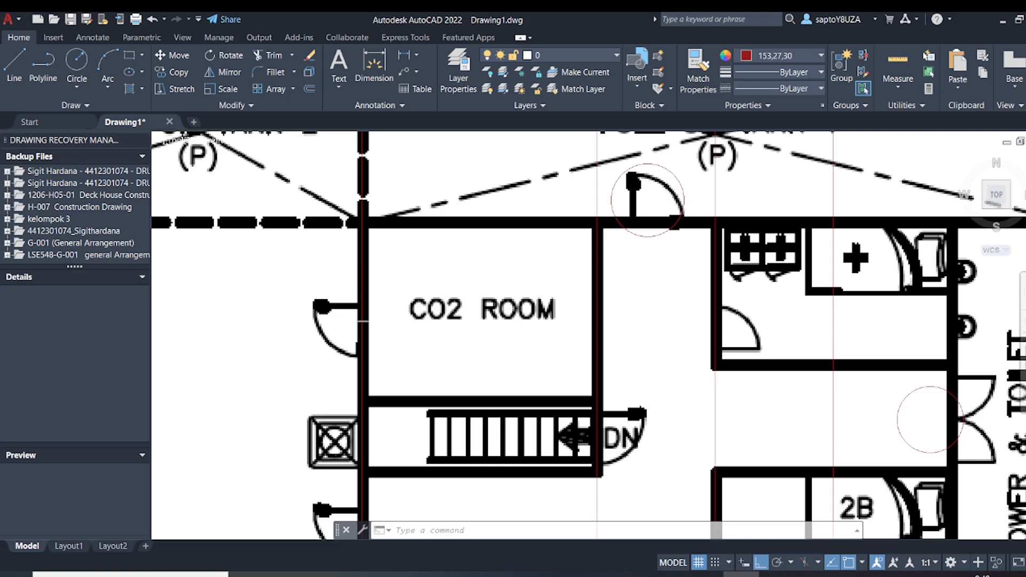
left_click(405, 55)
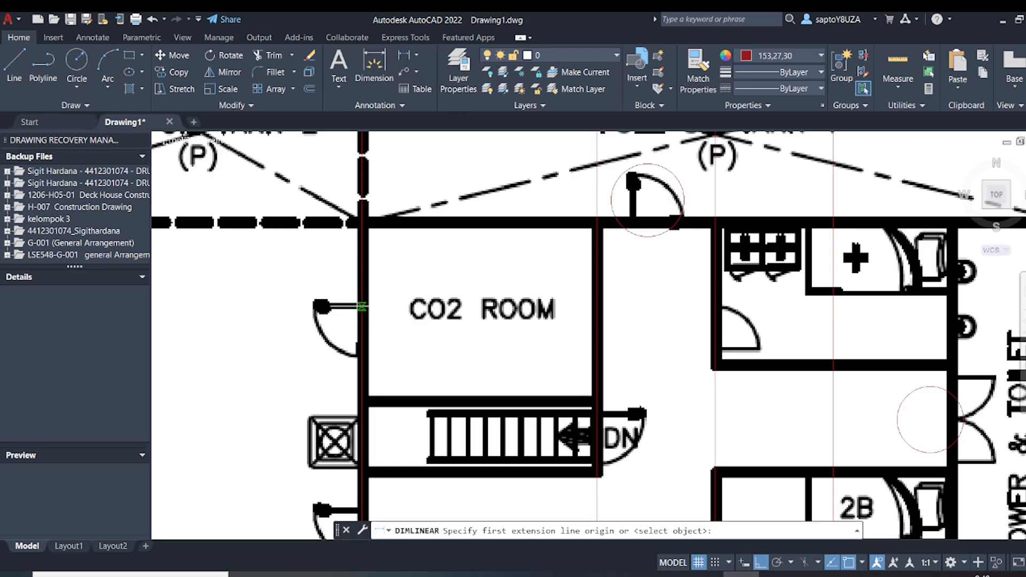
left_click(357, 305)
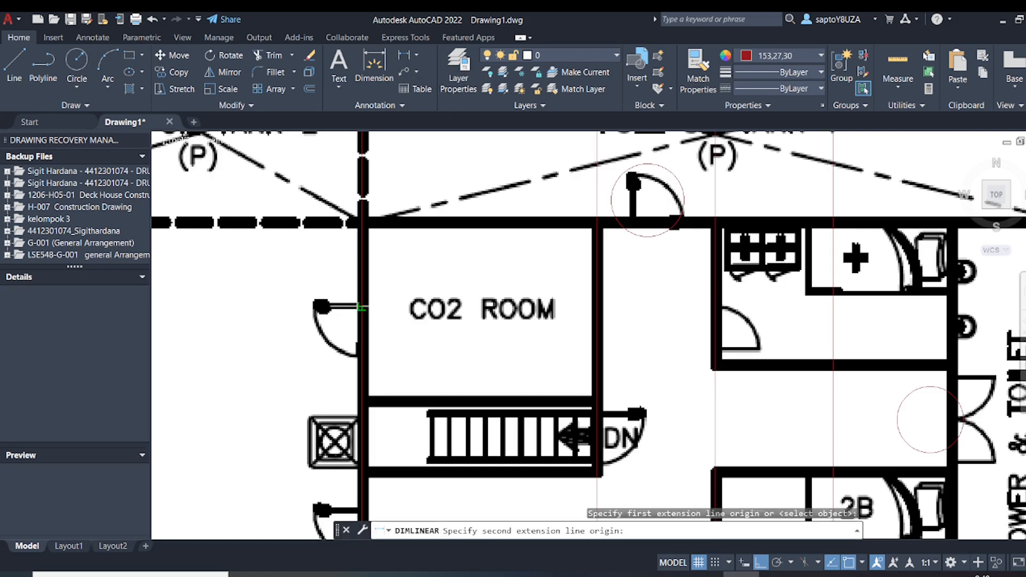
left_click(362, 356)
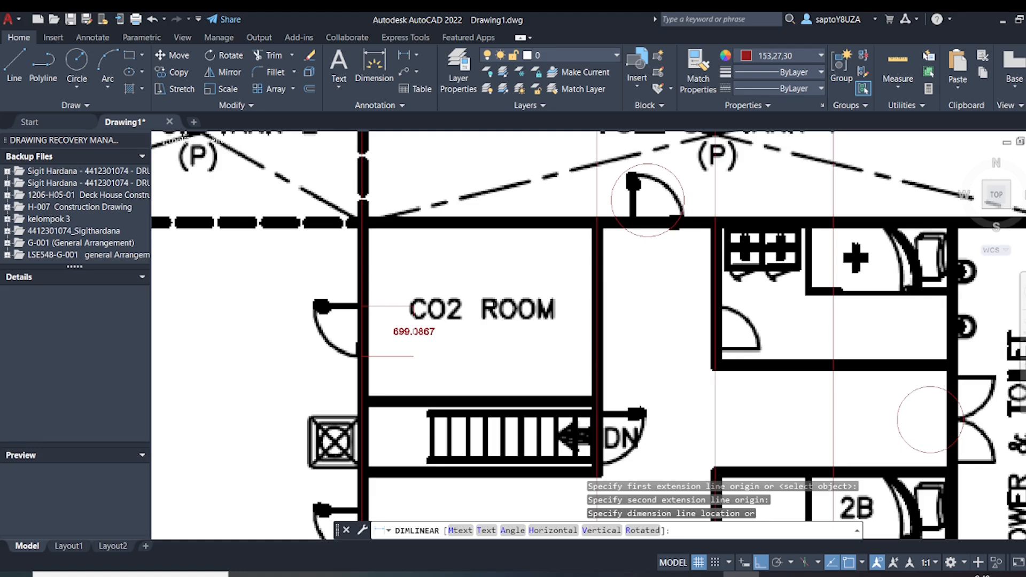
key("Escape")
Add a vertical linear dimension across the stairway enclosure's door end below the CO2 room, placed beside the door swing
middle_click_drag(568, 408, 498, 364)
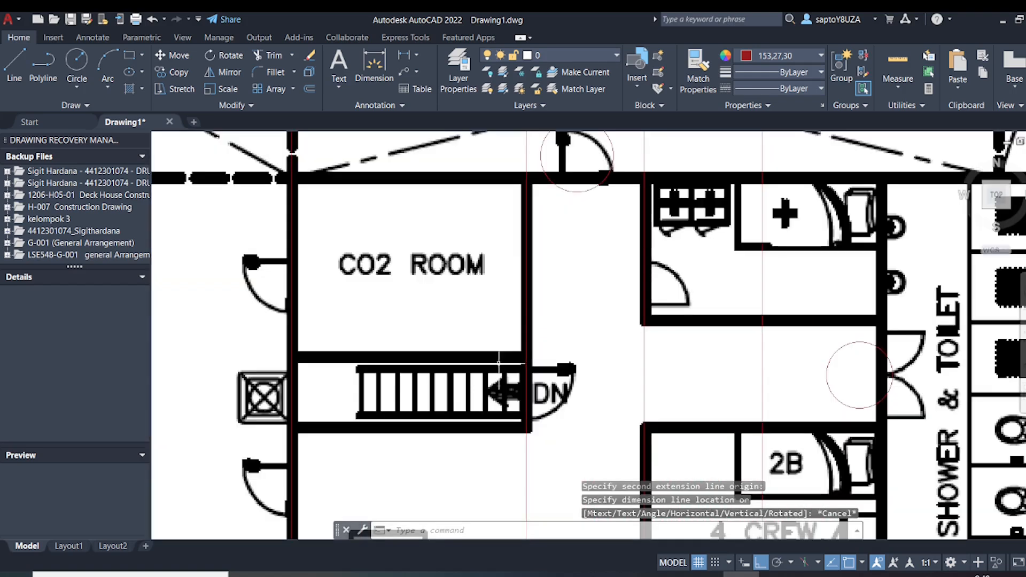
left_click(405, 55)
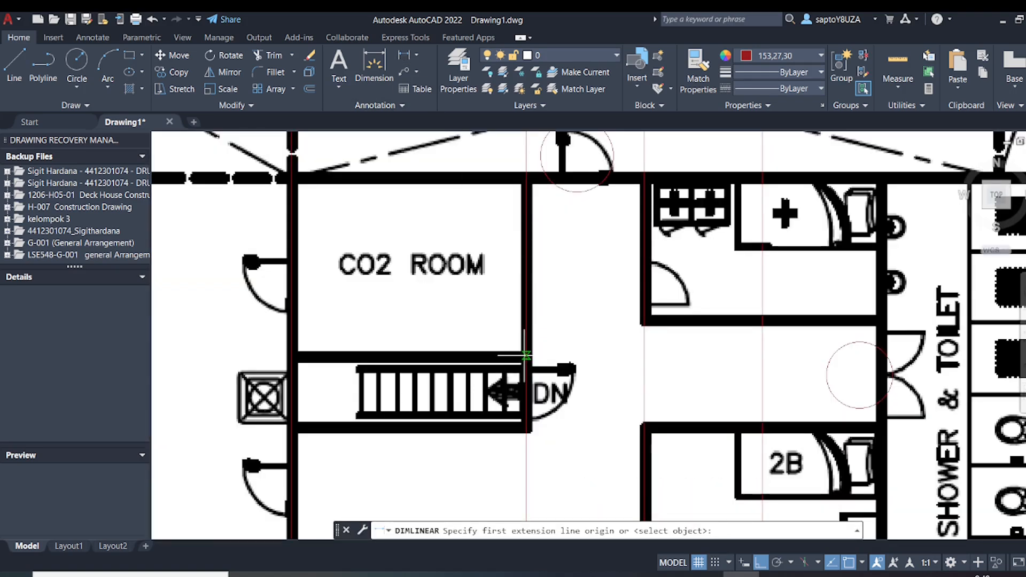
left_click(527, 354)
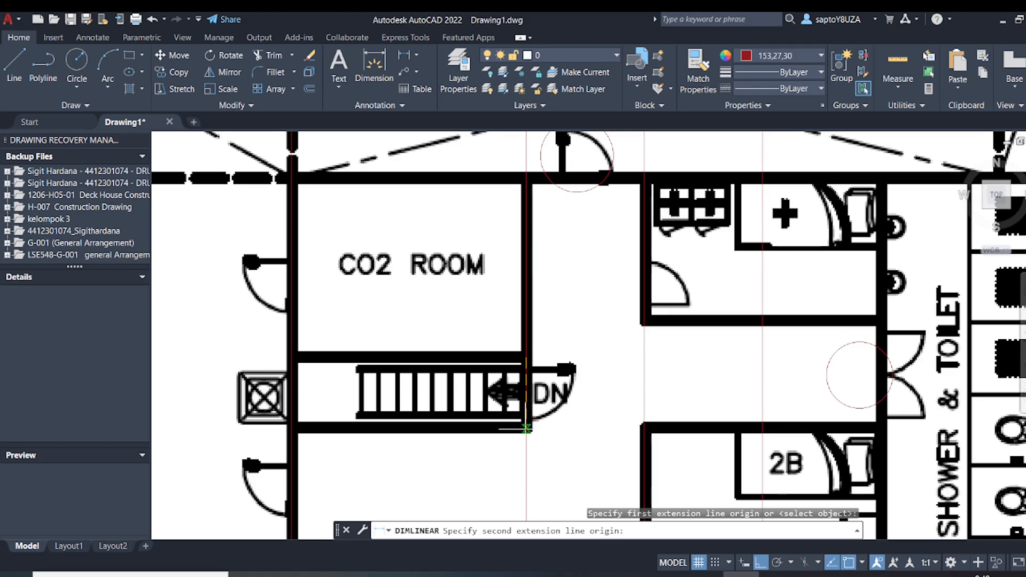
left_click(527, 428)
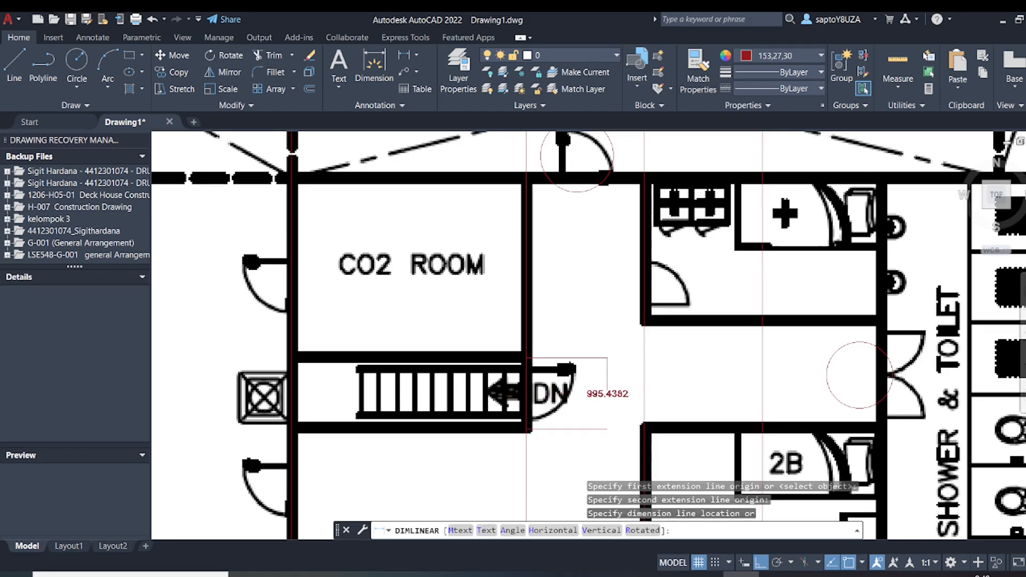
left_click(607, 394)
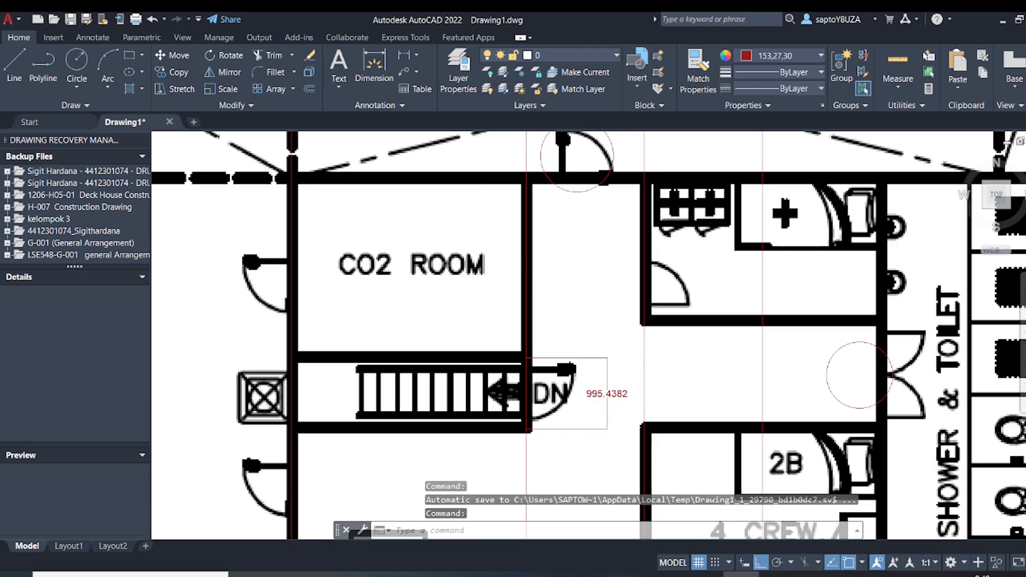
Dimension the width of the staircase below the CO2 room, then erase that dimension
left_click(404, 56)
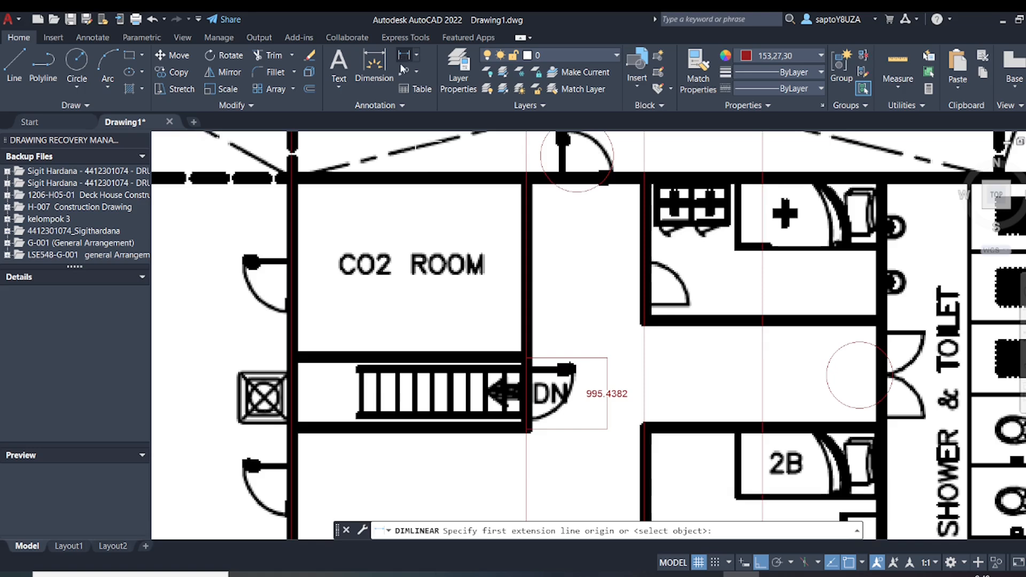
left_click(462, 367)
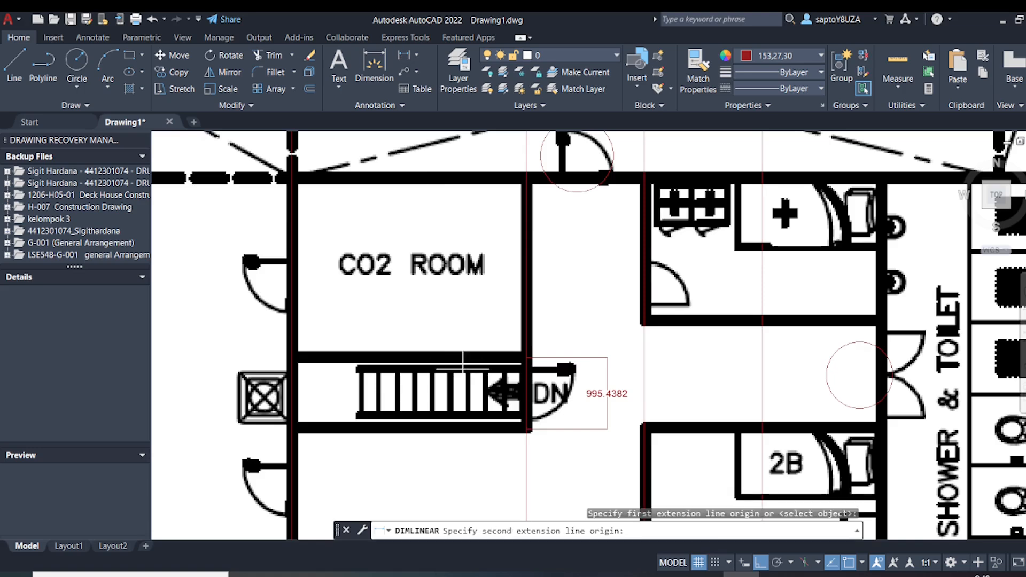
left_click(464, 415)
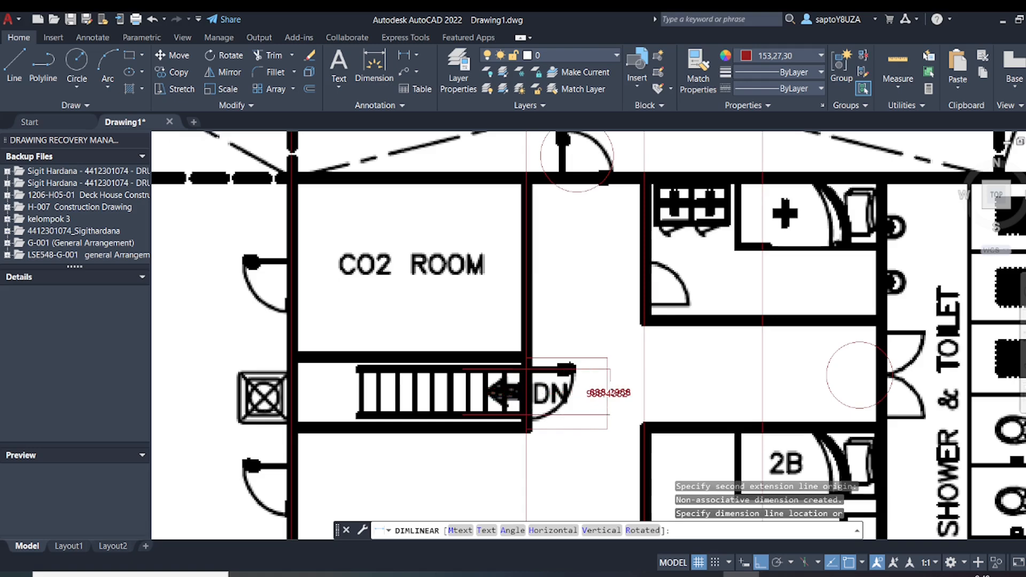
left_click(691, 415)
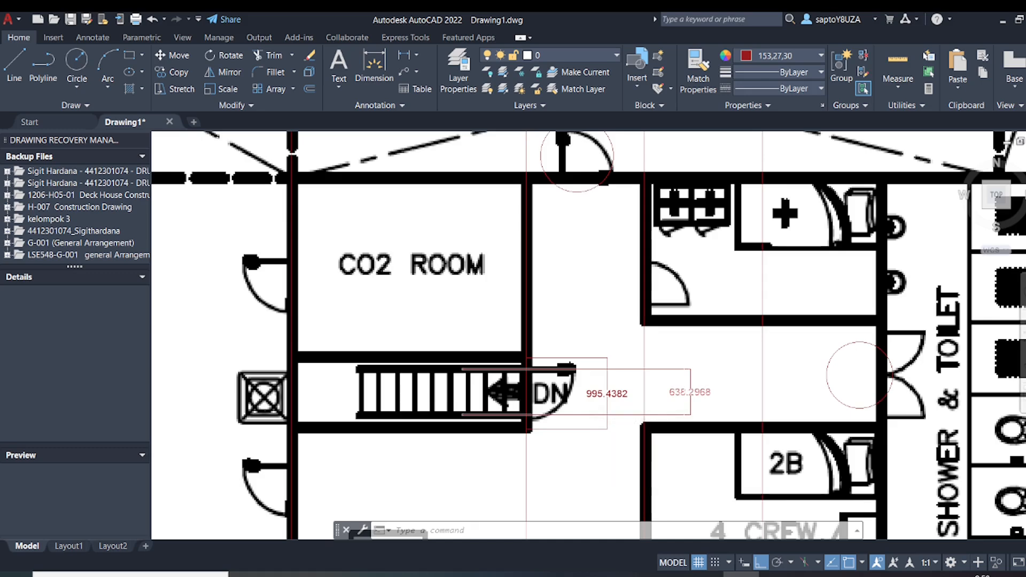
left_click(690, 393)
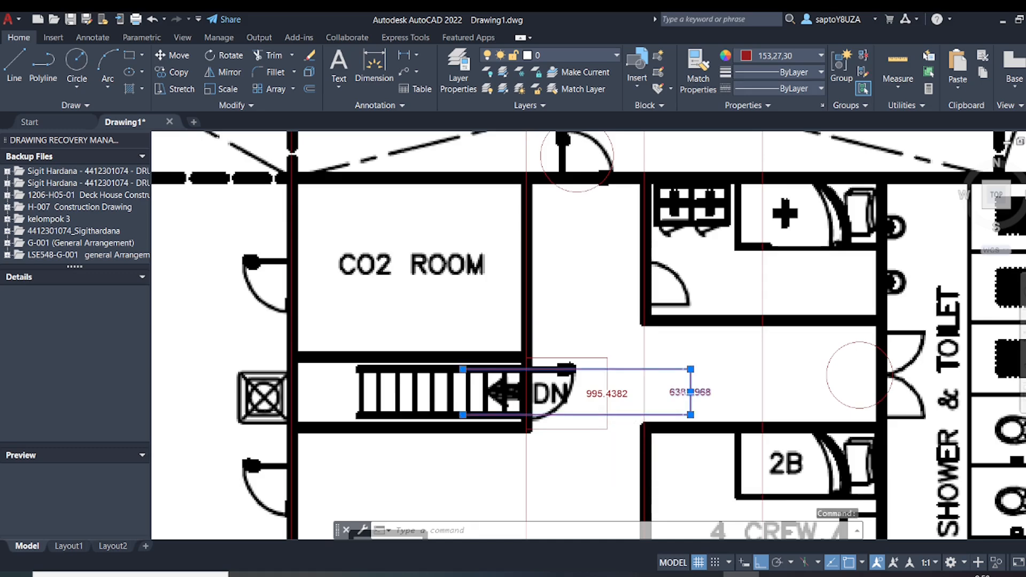
key("Delete")
Draw a horizontal line about 2200 long along the galley's upper wall, from the frame 9 line to the crew cabin wall
scroll(686, 389, "down", 5)
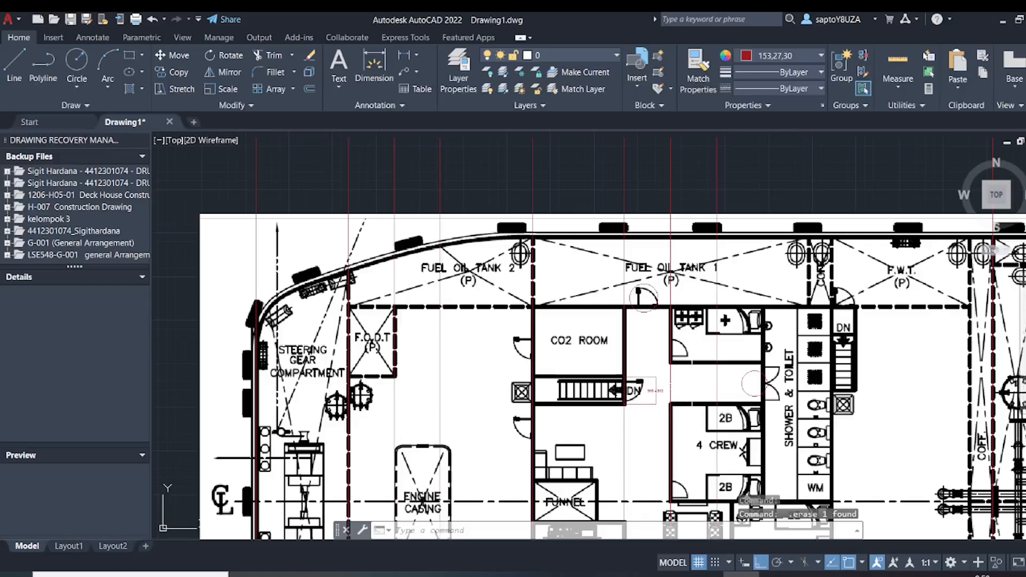
middle_click_drag(676, 368, 580, 331)
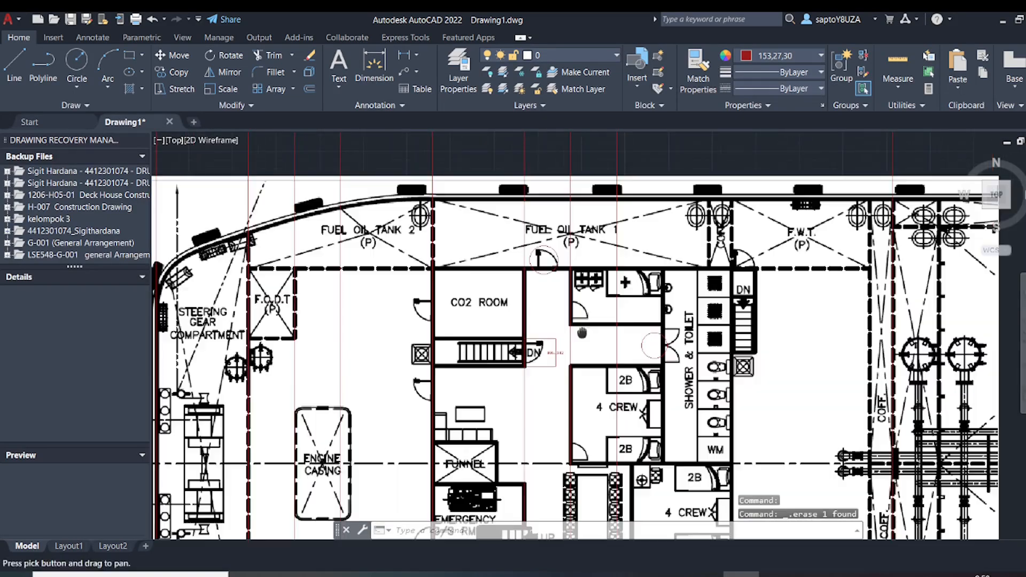
scroll(582, 331, "down", 5)
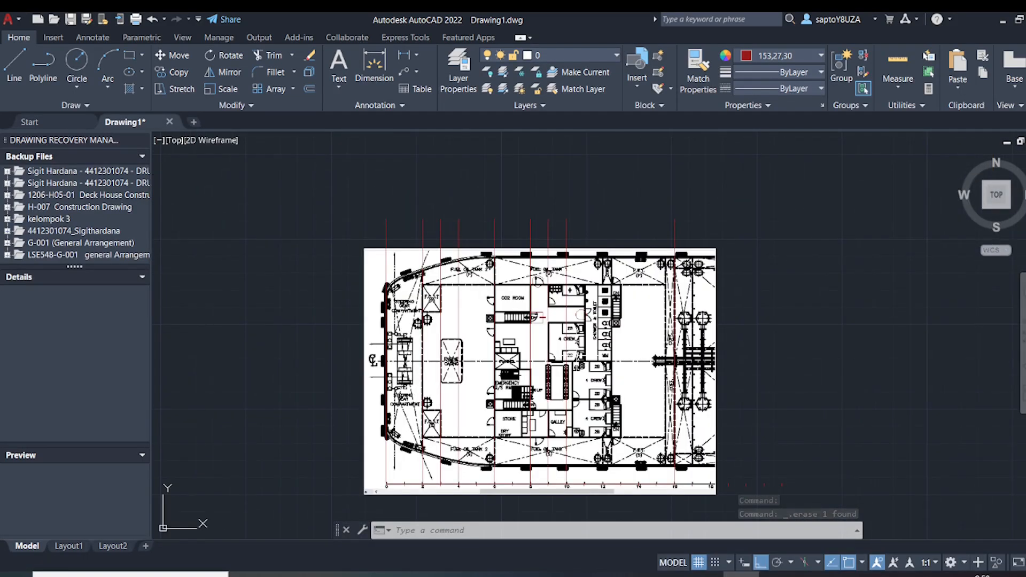
scroll(573, 356, "up", 5)
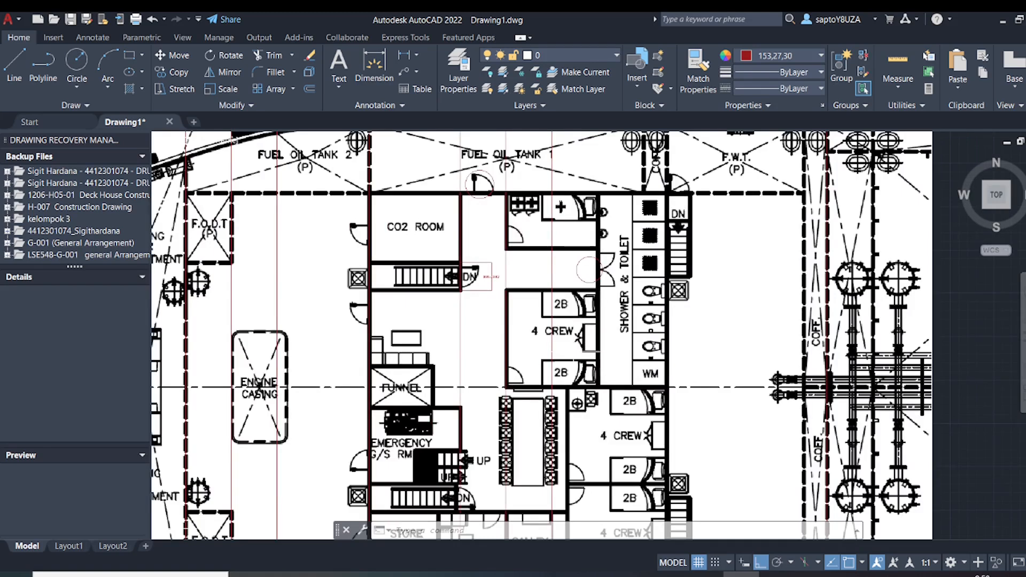
middle_click_drag(572, 345, 507, 201)
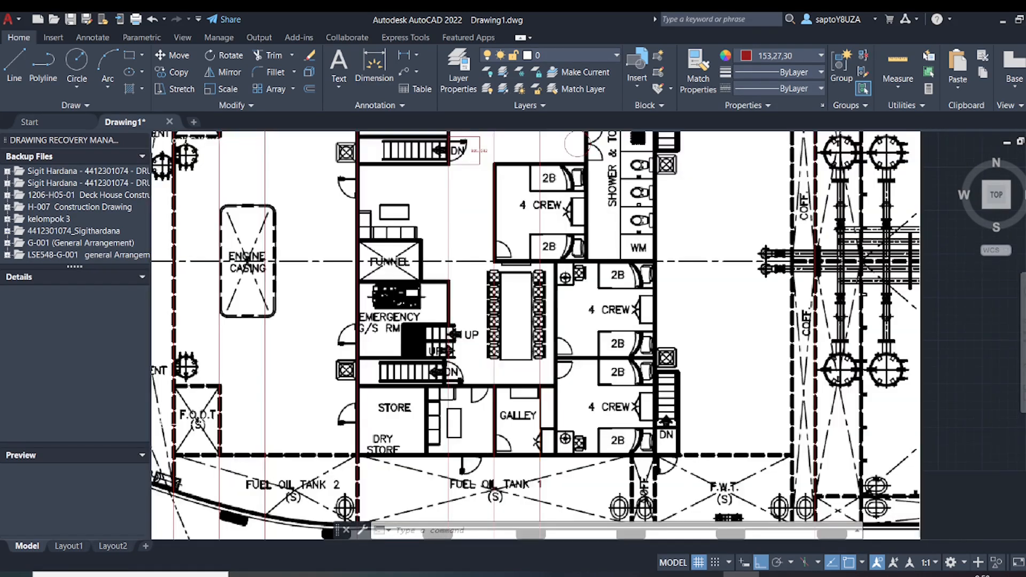
middle_click_drag(539, 363, 556, 323)
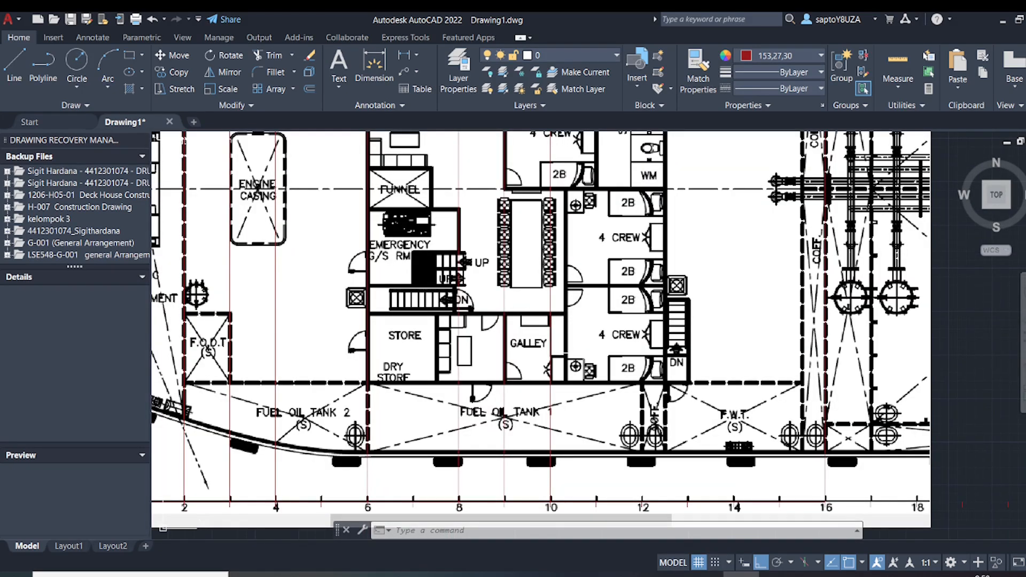
type("L")
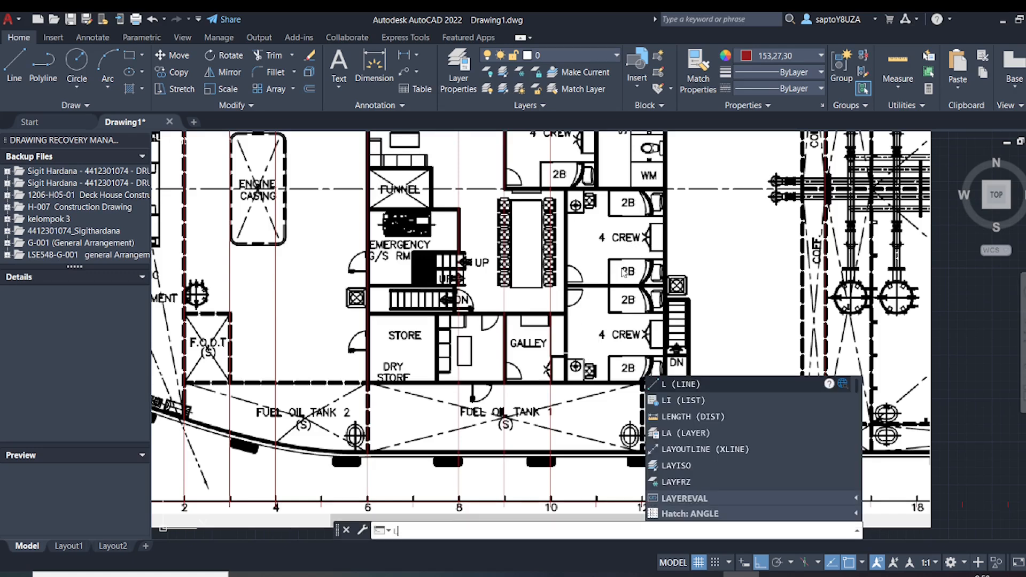
key("Return")
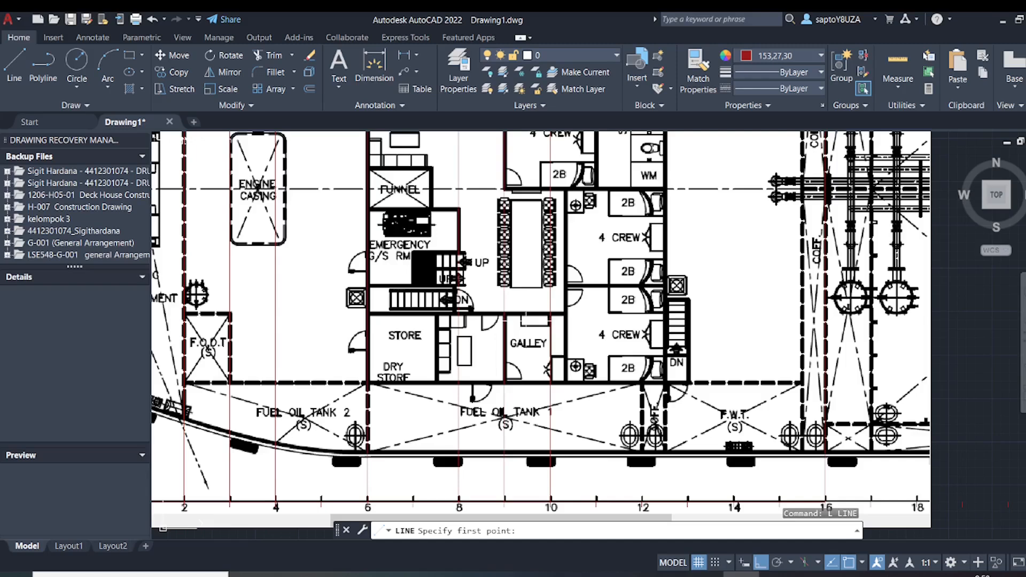
scroll(512, 314, "up", 4)
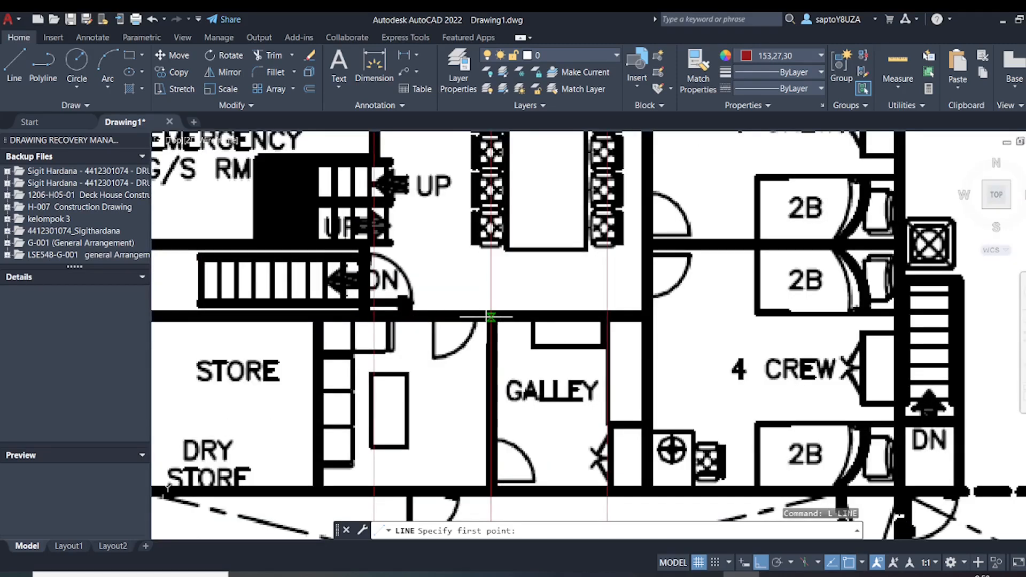
left_click(490, 317)
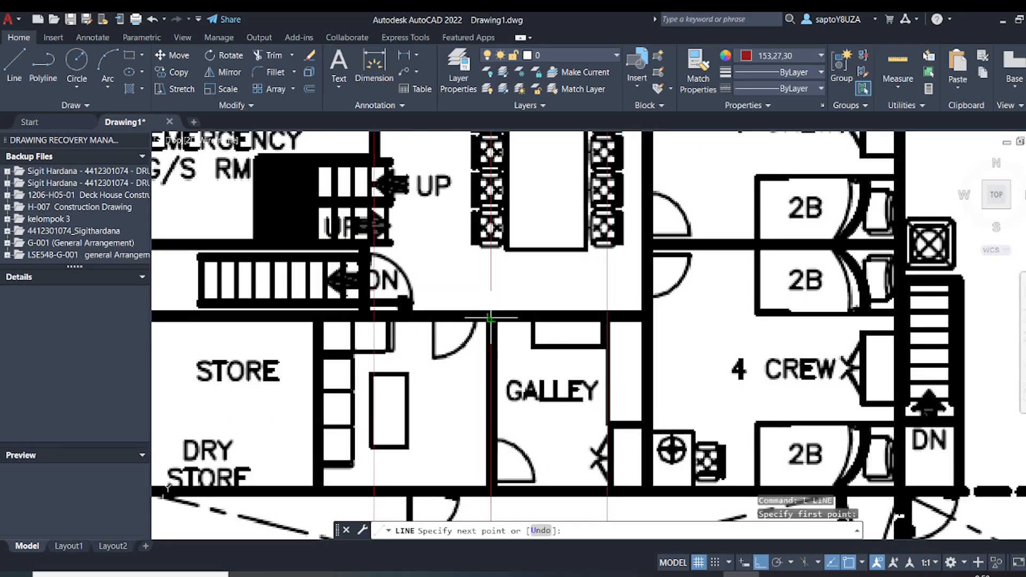
left_click(649, 317)
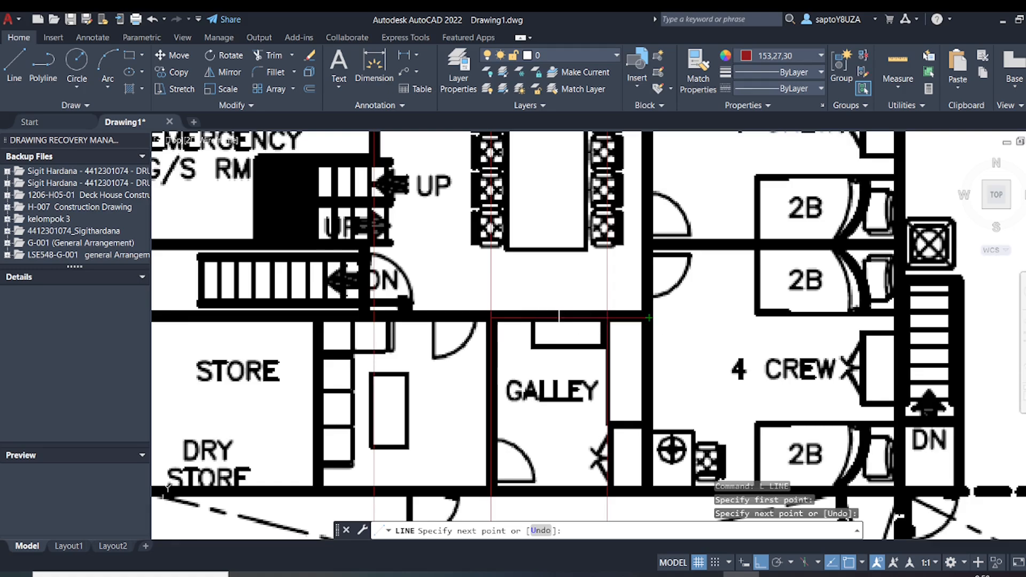
key("Escape")
left_click(555, 311)
left_click(534, 318)
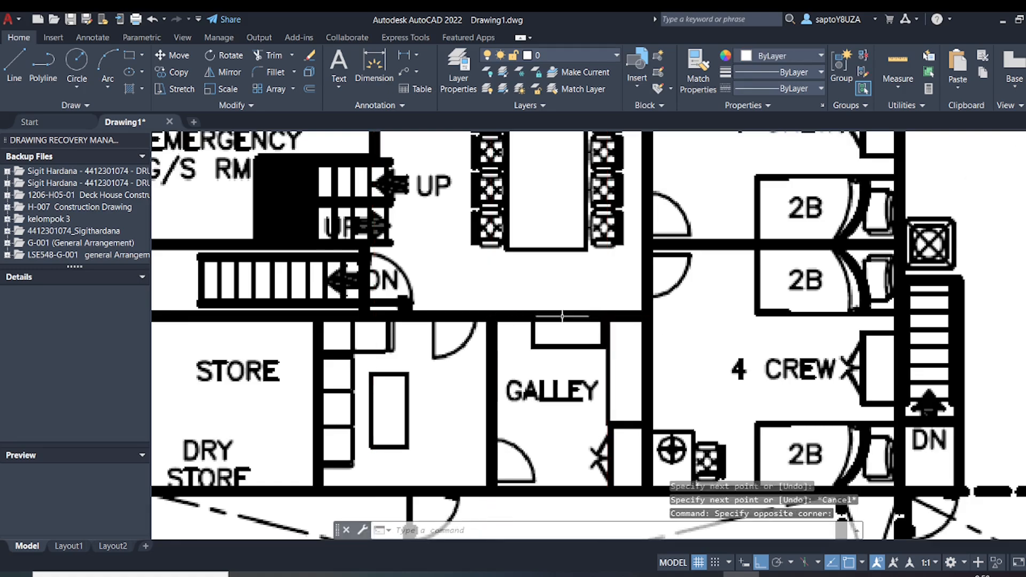
scroll(579, 310, "down", 2)
scroll(579, 310, "up", 2)
scroll(578, 310, "down", 3)
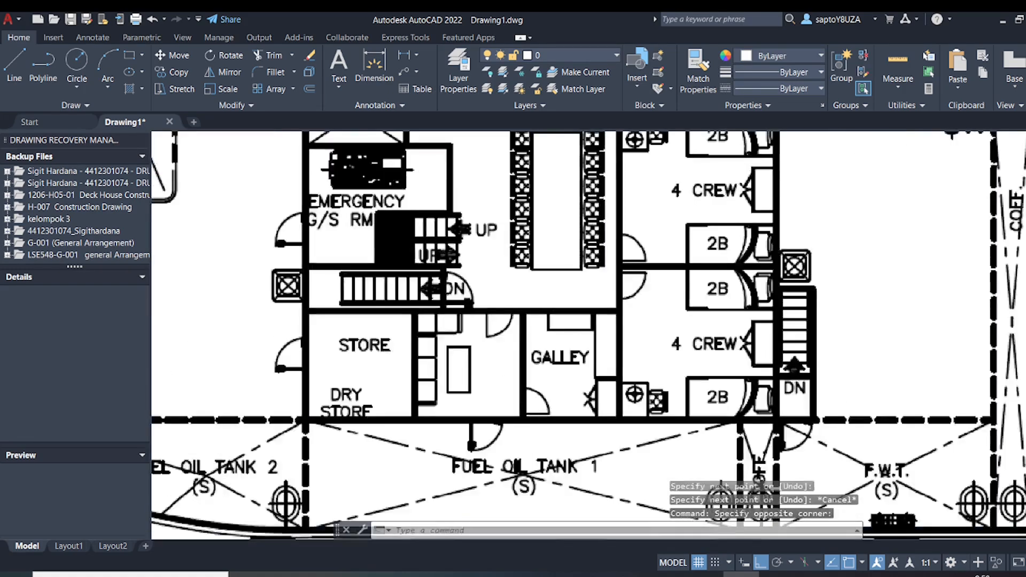
scroll(578, 311, "up", 2)
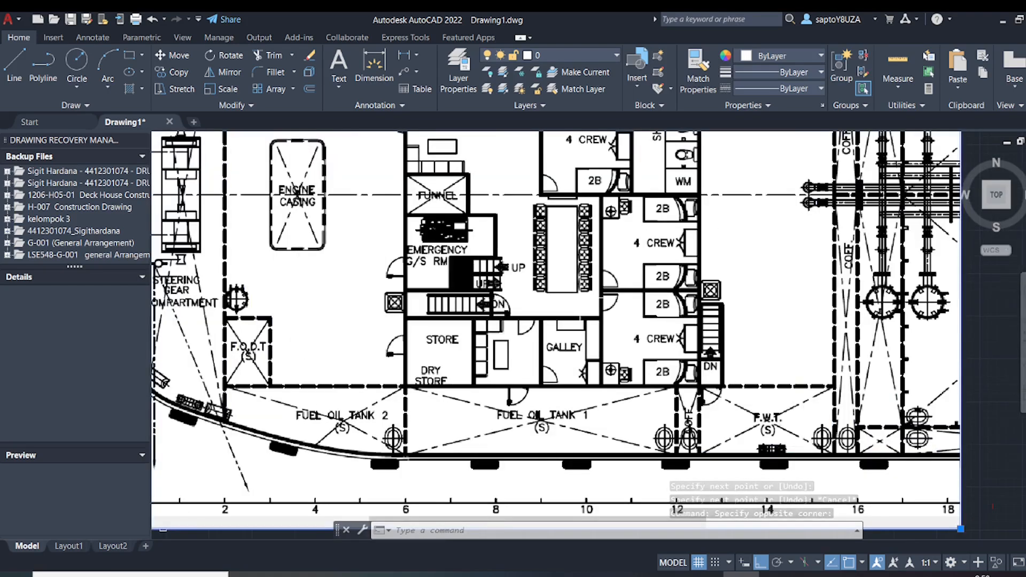
key("Escape")
Stretch the galley wall line's frame 9 end horizontally along the store's upper wall to the frame 6 line
scroll(579, 308, "up", 2)
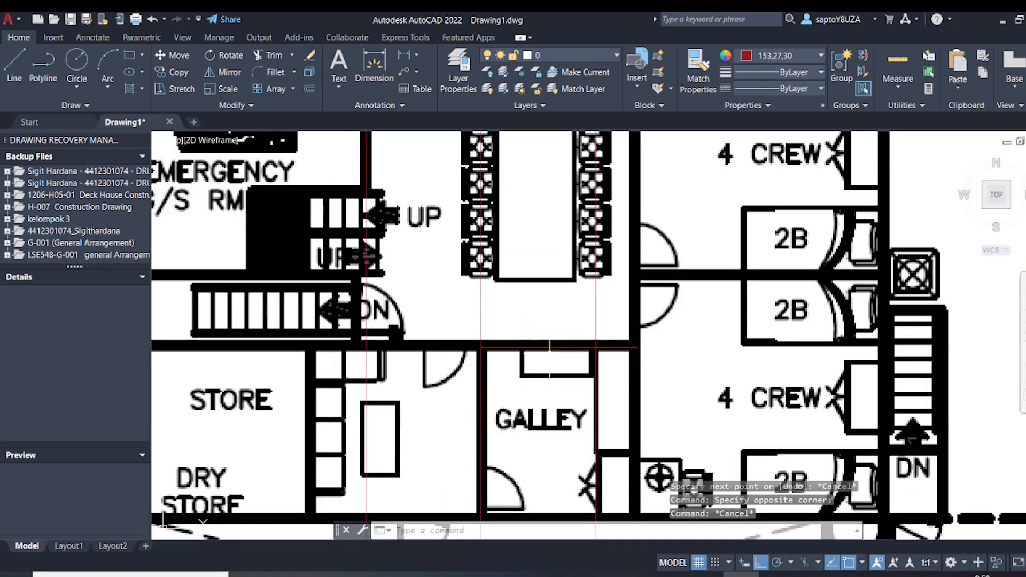
left_click(556, 348)
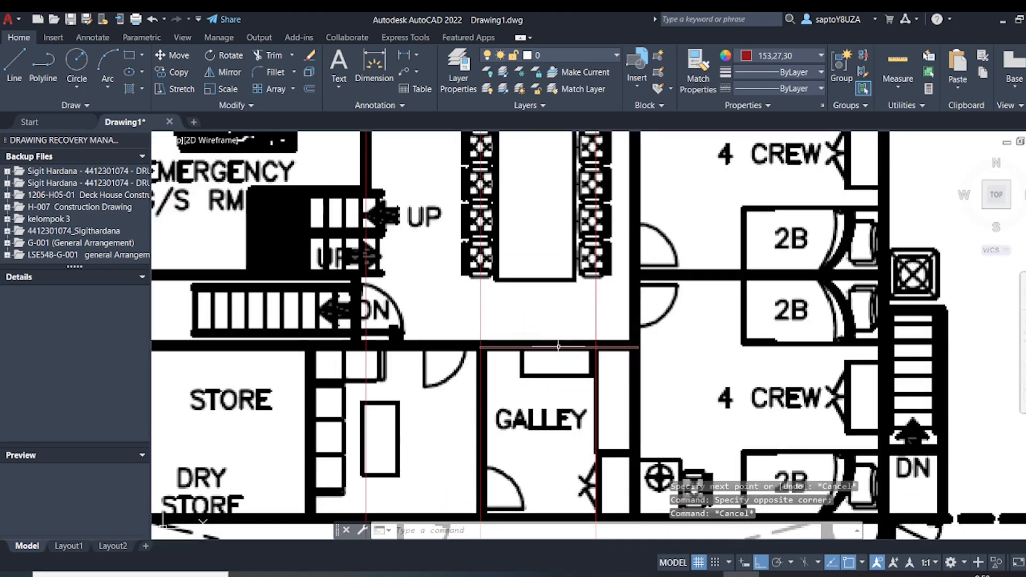
left_click(481, 348)
scroll(470, 350, "down", 1)
middle_click_drag(407, 353, 567, 343)
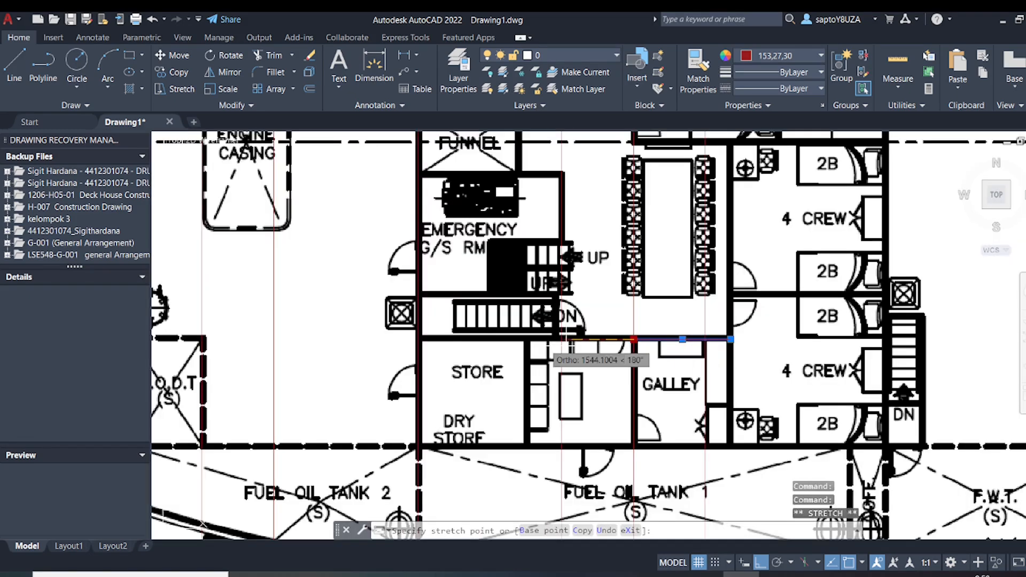
scroll(420, 343, "up", 3)
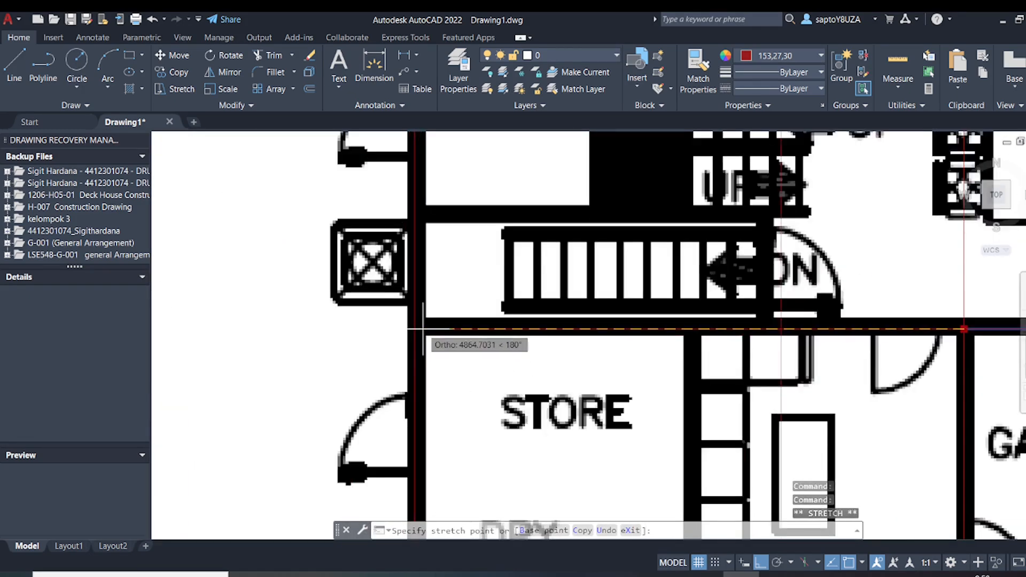
left_click(414, 329)
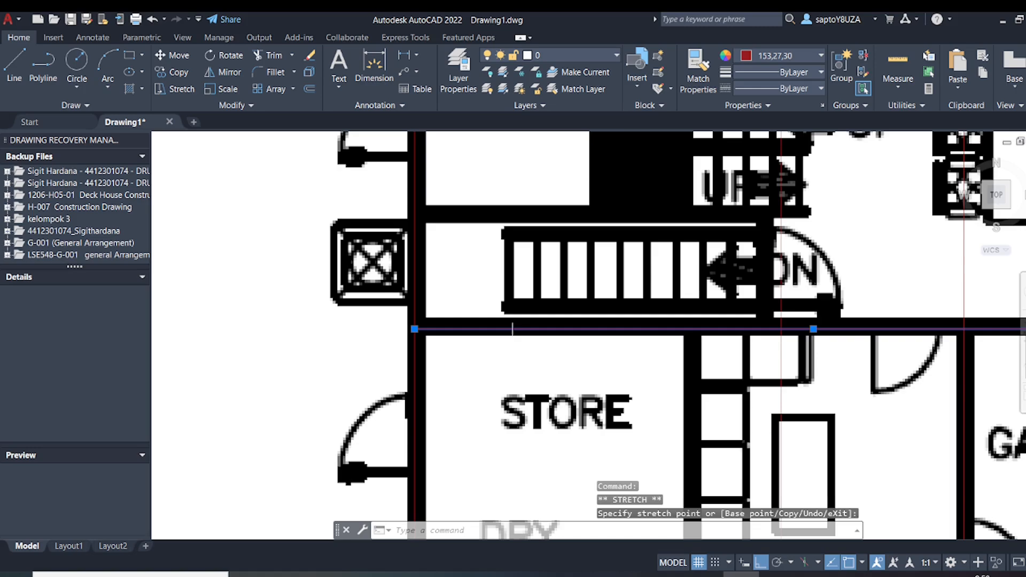
key("Escape")
scroll(512, 329, "down", 3)
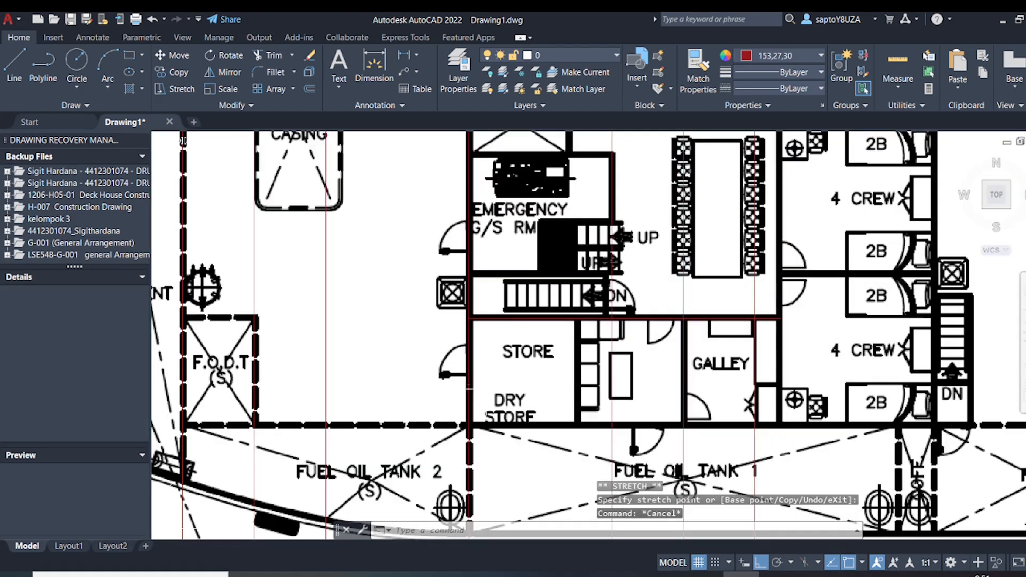
Draw a horizontal line along the lower wall of the dry store and galley, from the frame 6 line to the crew cabin wall
type("l")
key("Return")
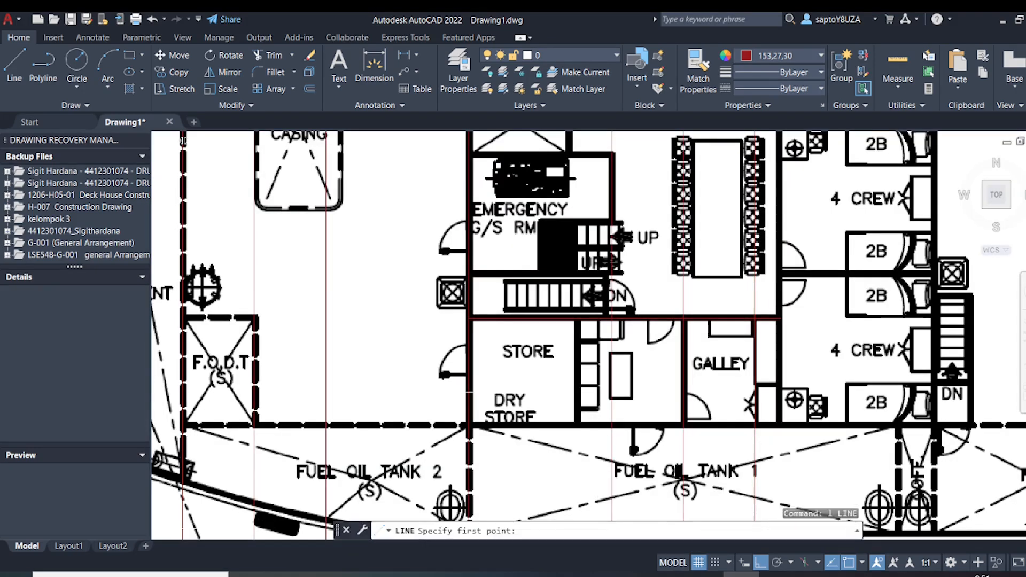
scroll(469, 425, "up", 4)
left_click(468, 426)
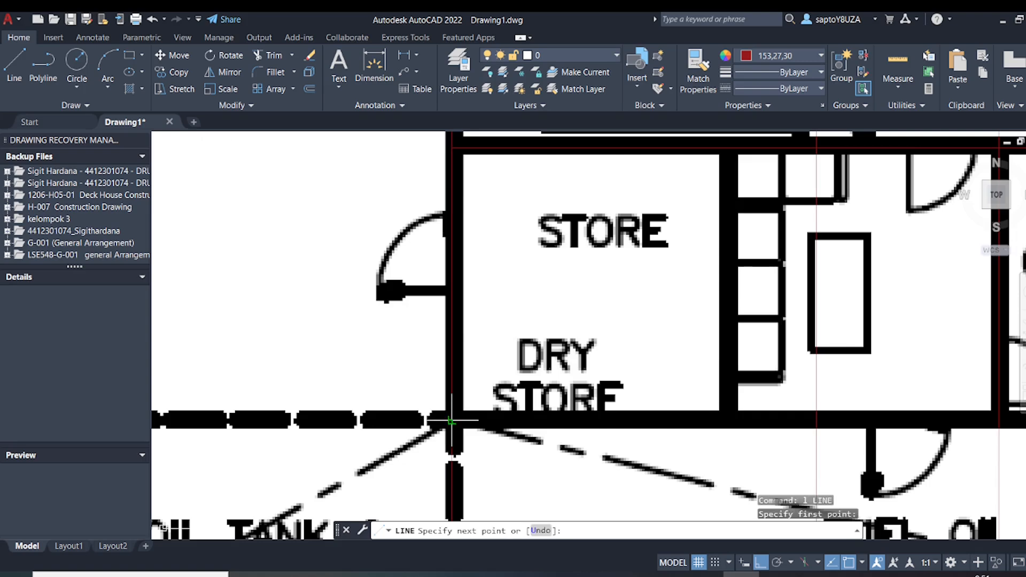
scroll(468, 425, "down", 4)
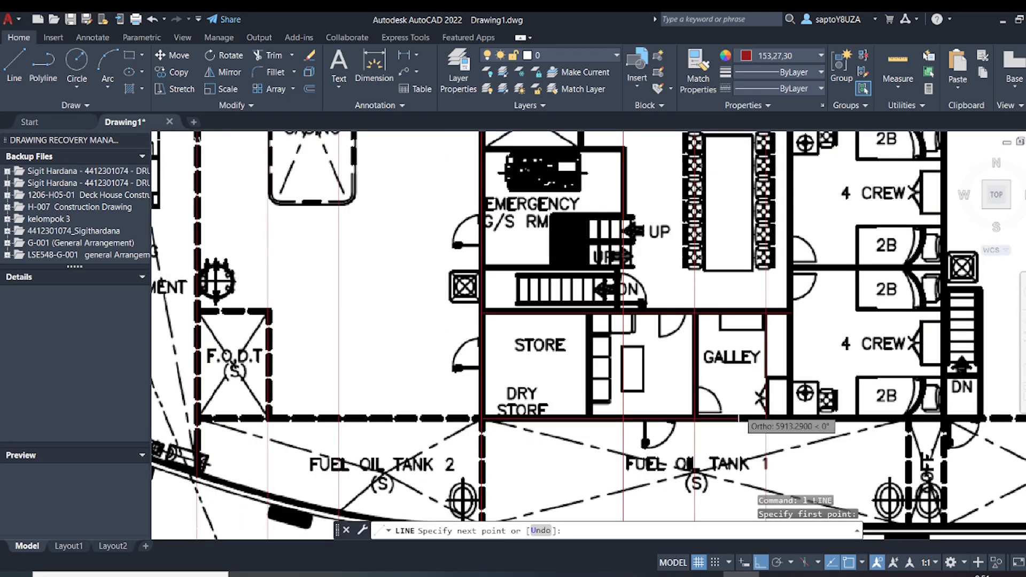
scroll(770, 418, "up", 5)
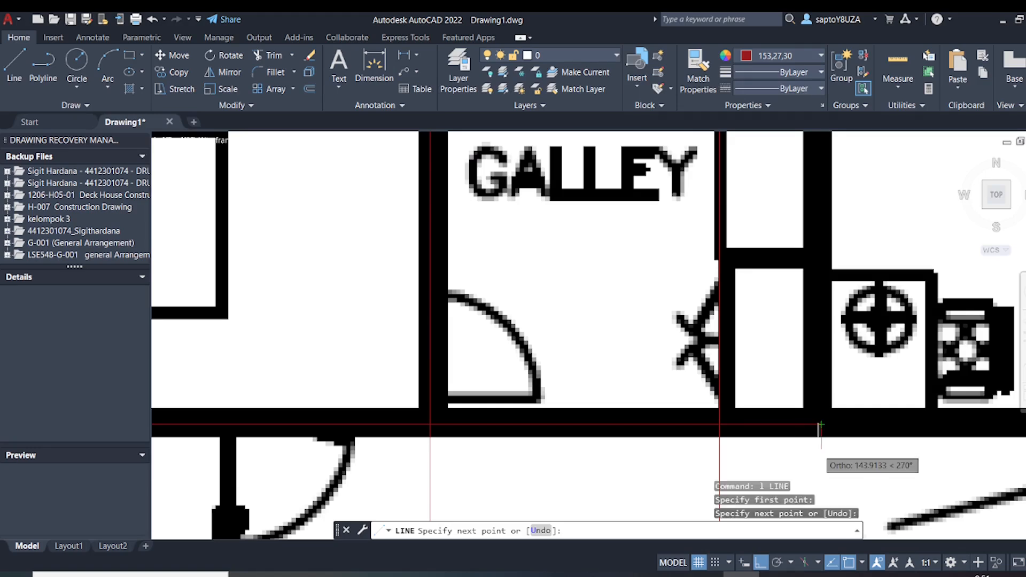
key("Escape")
Add a vertical linear dimension across the galley between its upper and lower wall lines
scroll(698, 417, "down", 2)
middle_click_drag(684, 410, 682, 444)
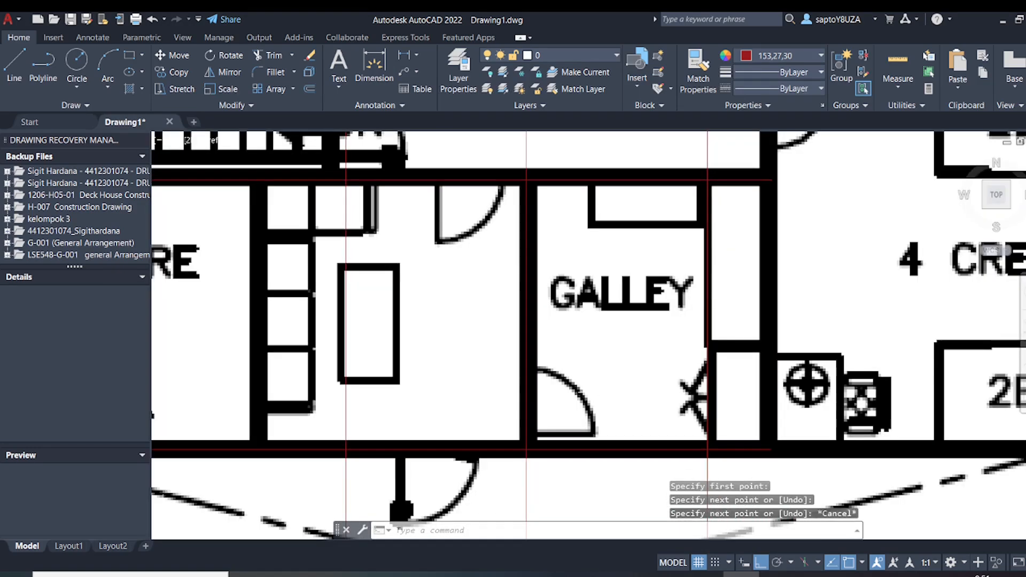
middle_click_drag(605, 396, 695, 396)
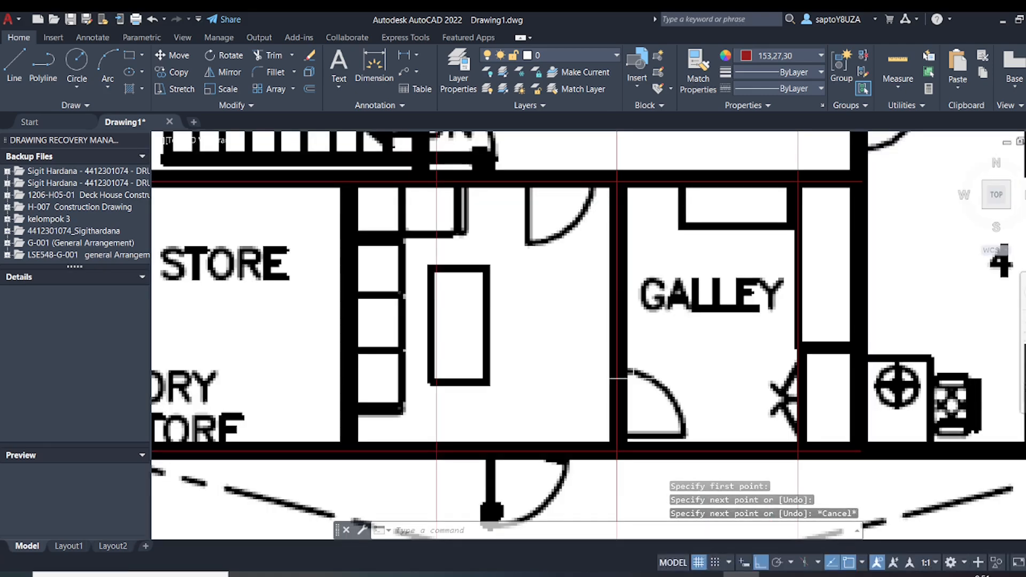
scroll(465, 355, "down", 2)
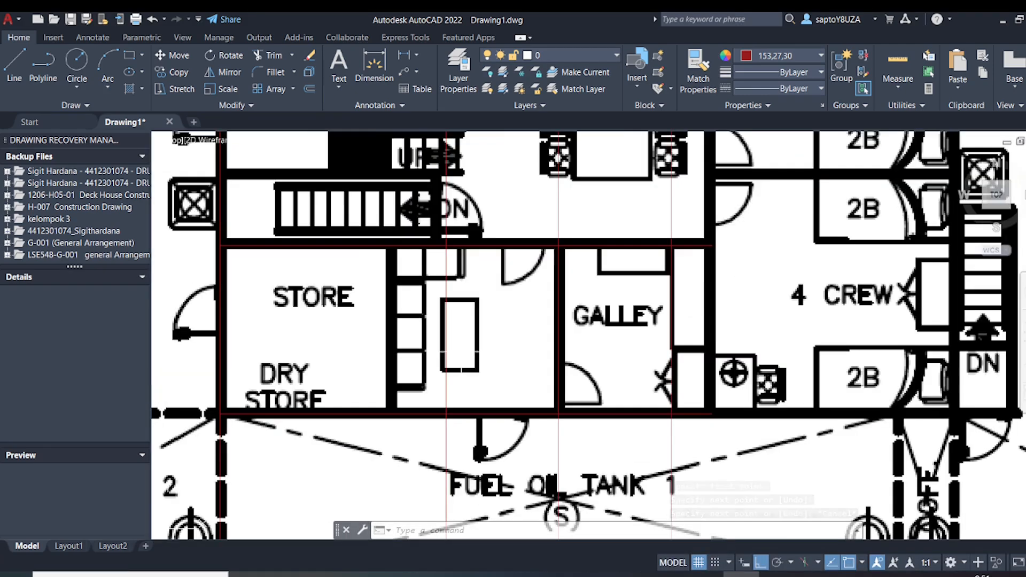
left_click(375, 64)
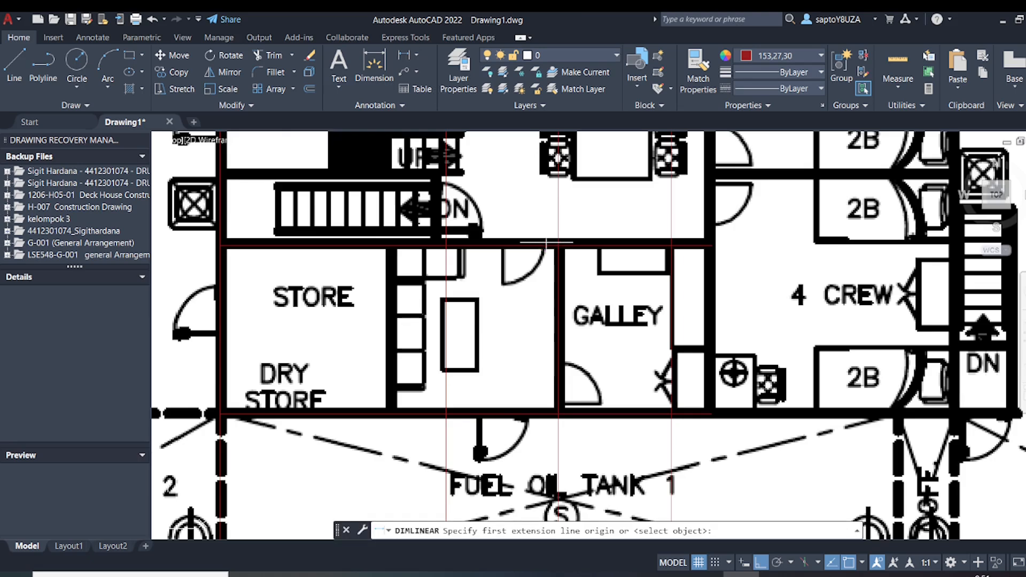
left_click(586, 244)
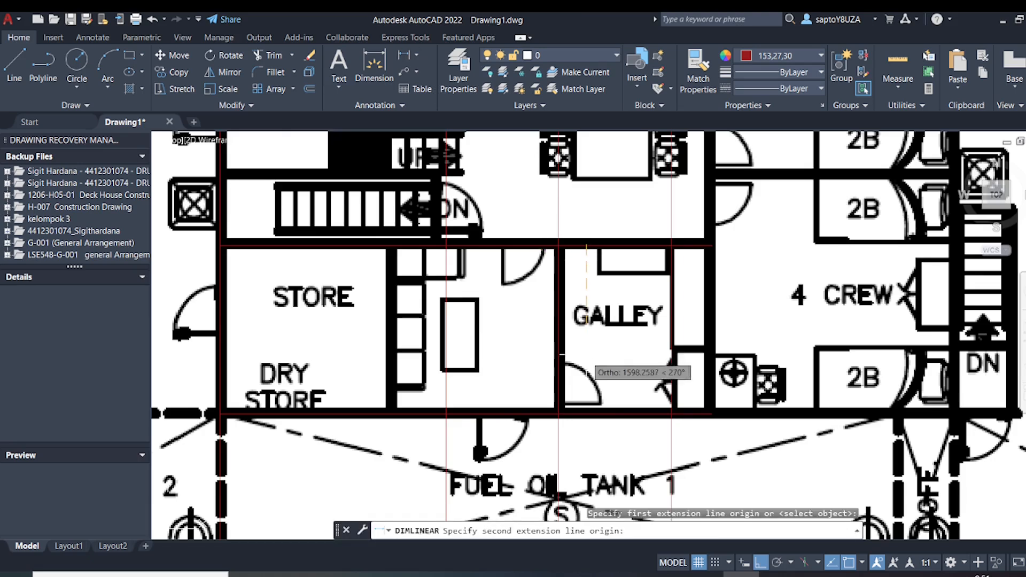
left_click(586, 413)
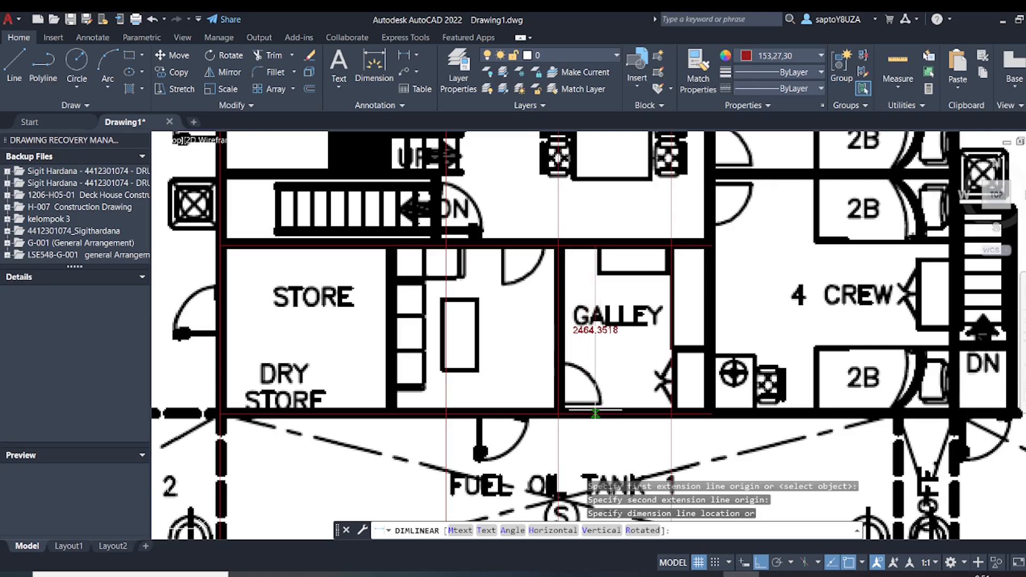
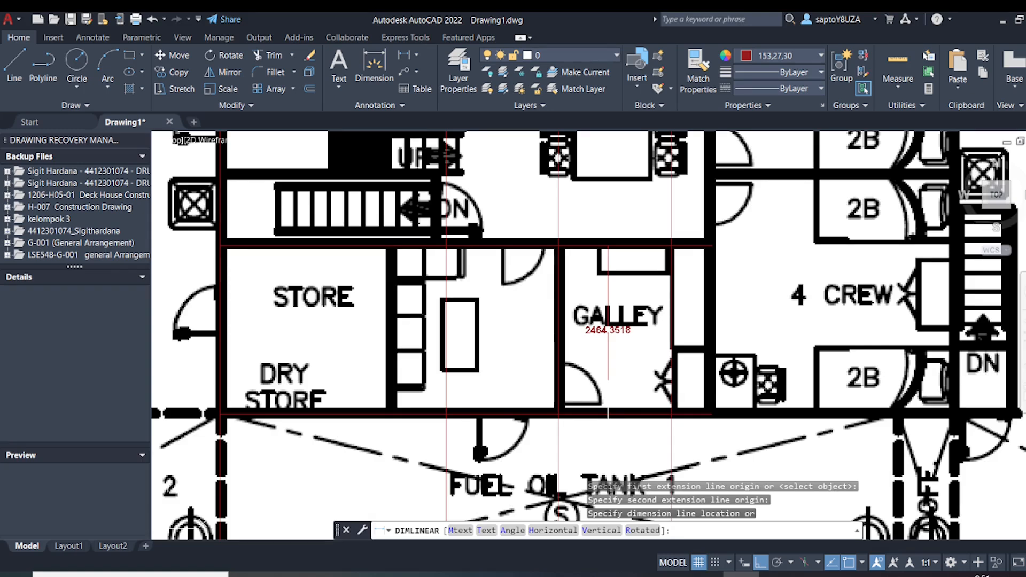
Erase the horizontal line along the lower wall of the dry store and galley
key("Escape")
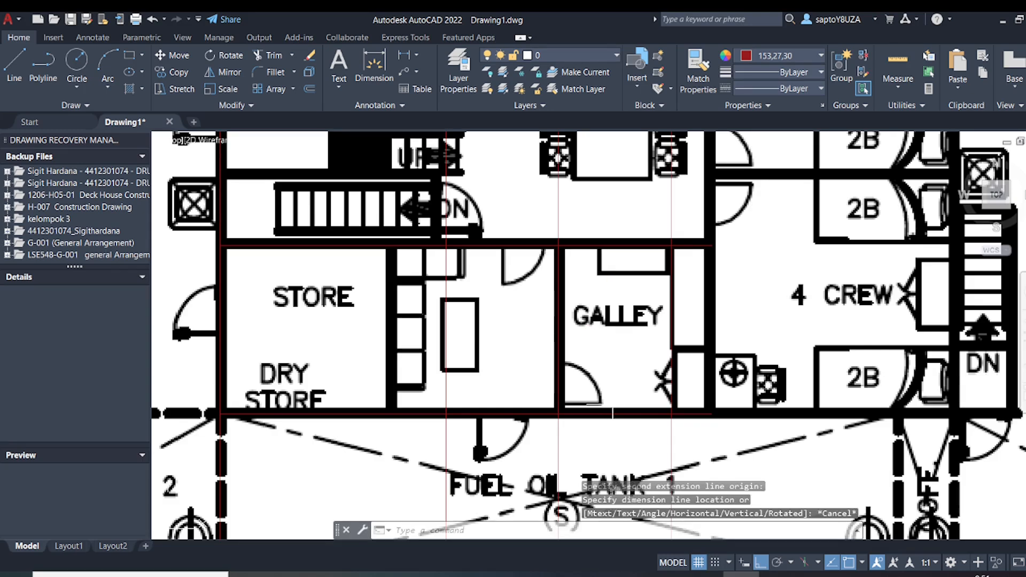
left_click(620, 413)
key("Delete")
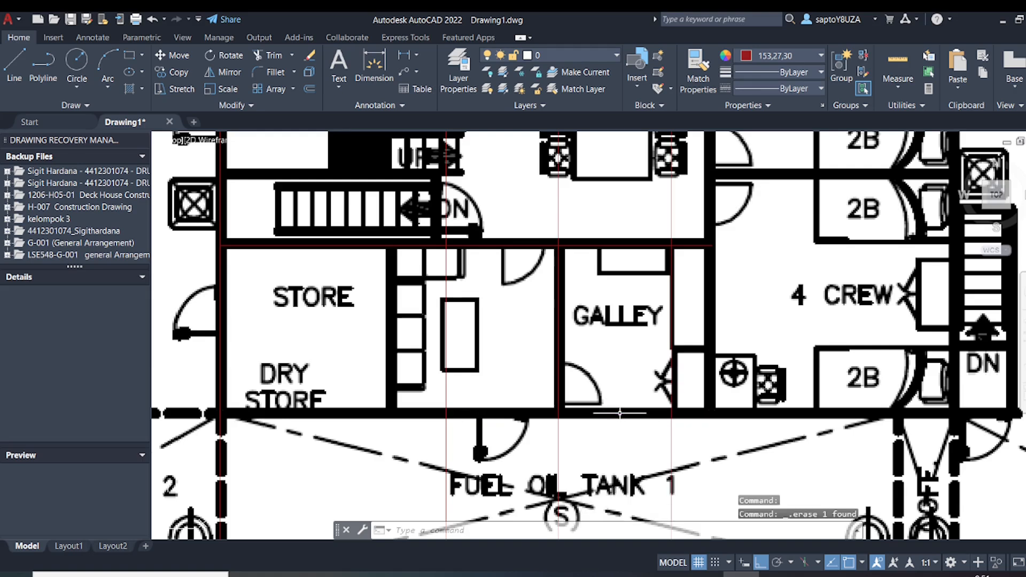
Draw connected lines from the upper wall line's frame 6 end: 2500 straight down, and horizontally along the lower wall to the crew cabin wall
type("l")
key("Return")
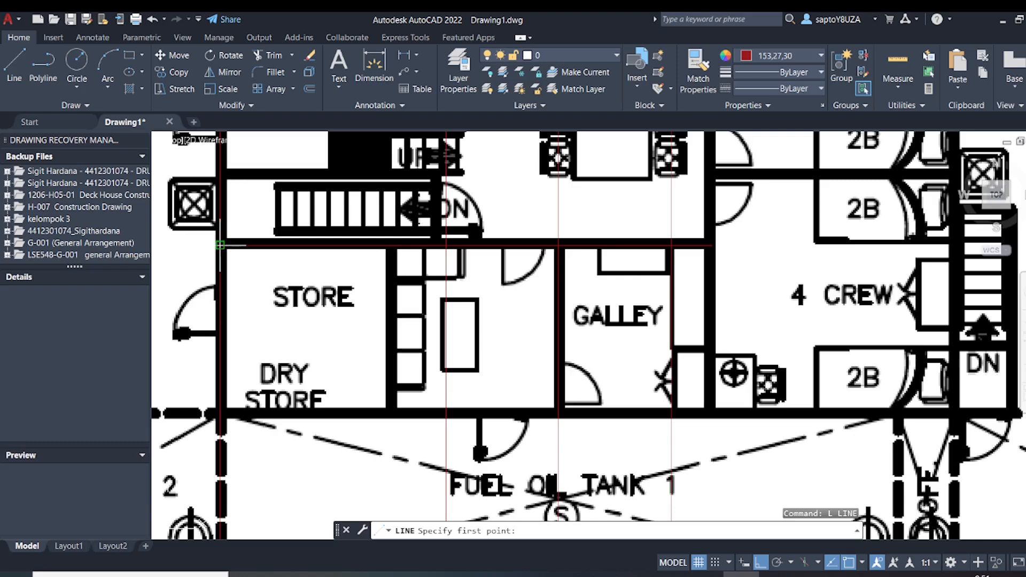
left_click(219, 245)
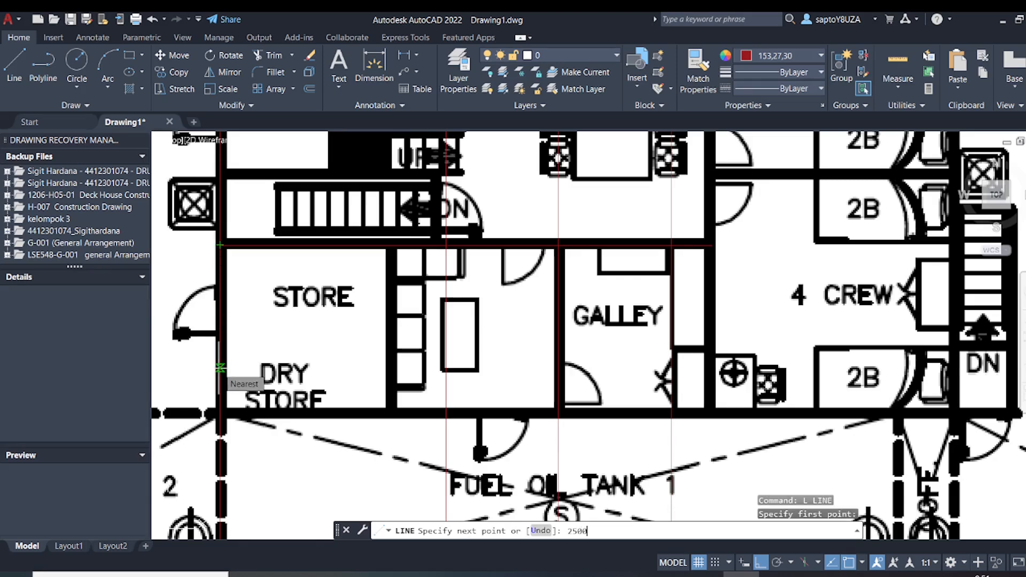
type("2500")
key("Return")
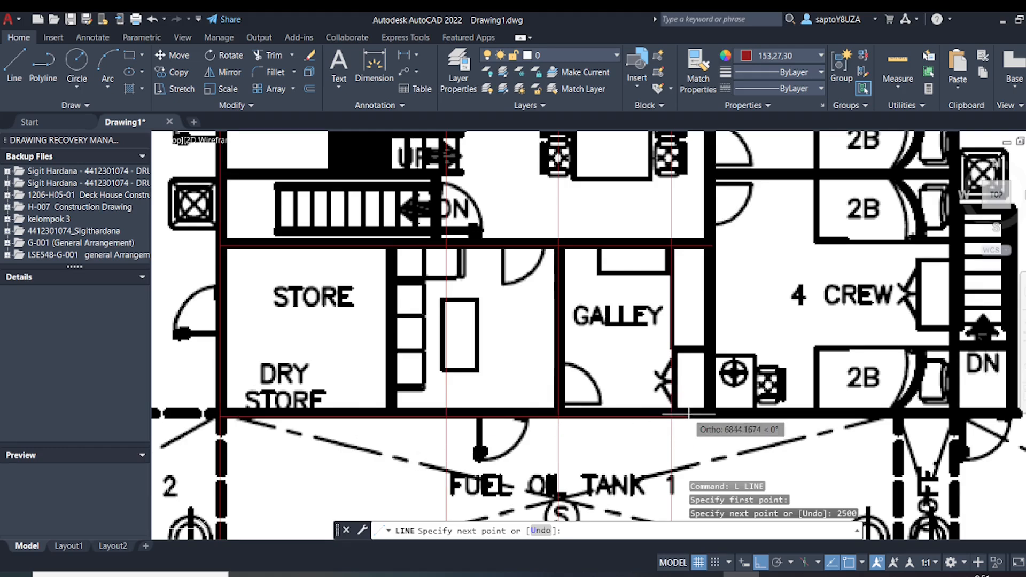
scroll(700, 416, "up", 2)
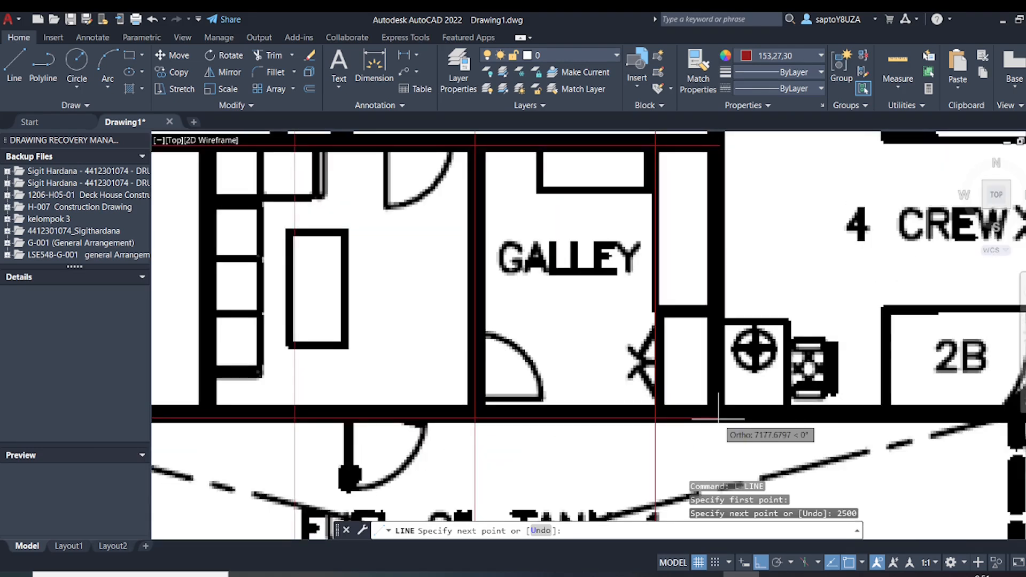
left_click(717, 419)
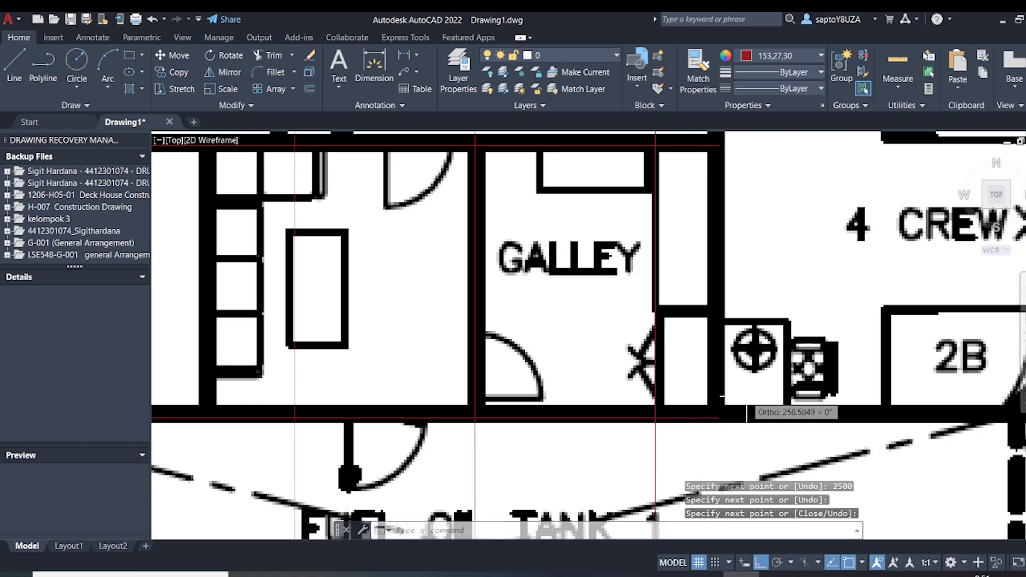
scroll(675, 419, "down", 2)
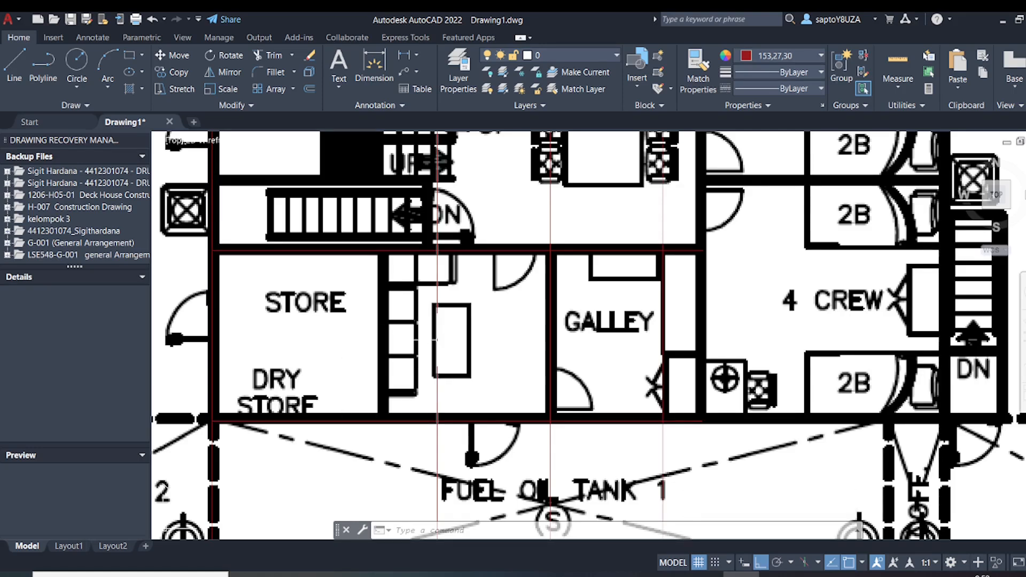
Draw a vertical line along the partition beside the store and dry store, from the upper wall line to the lower one
type("l")
key("Return")
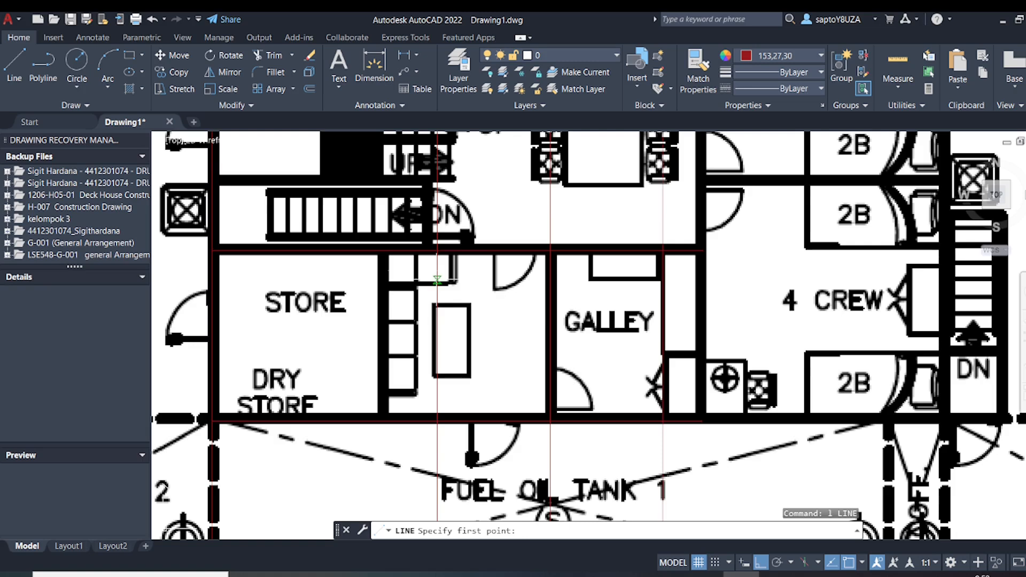
left_click(381, 250)
left_click(382, 420)
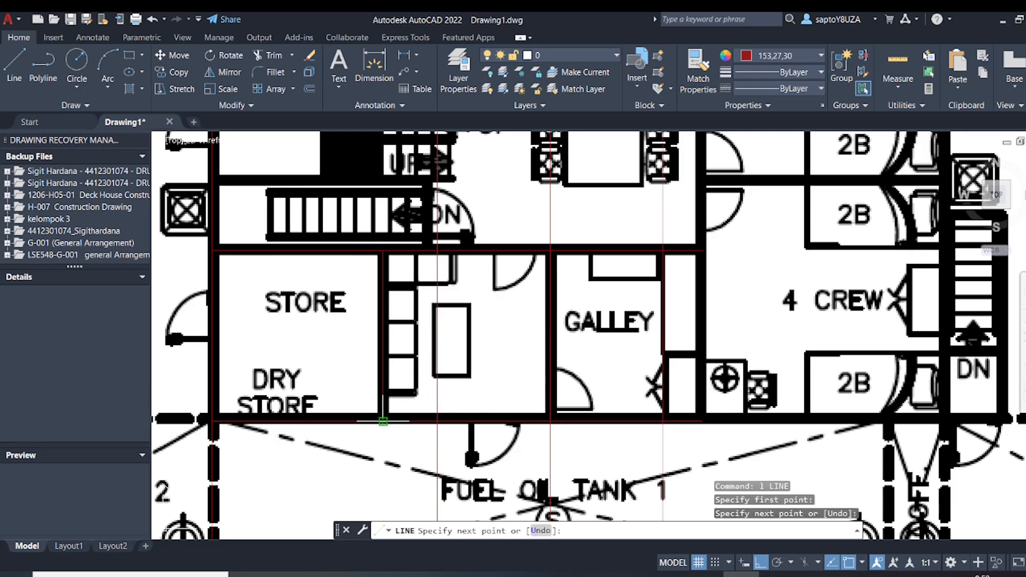
key("Return")
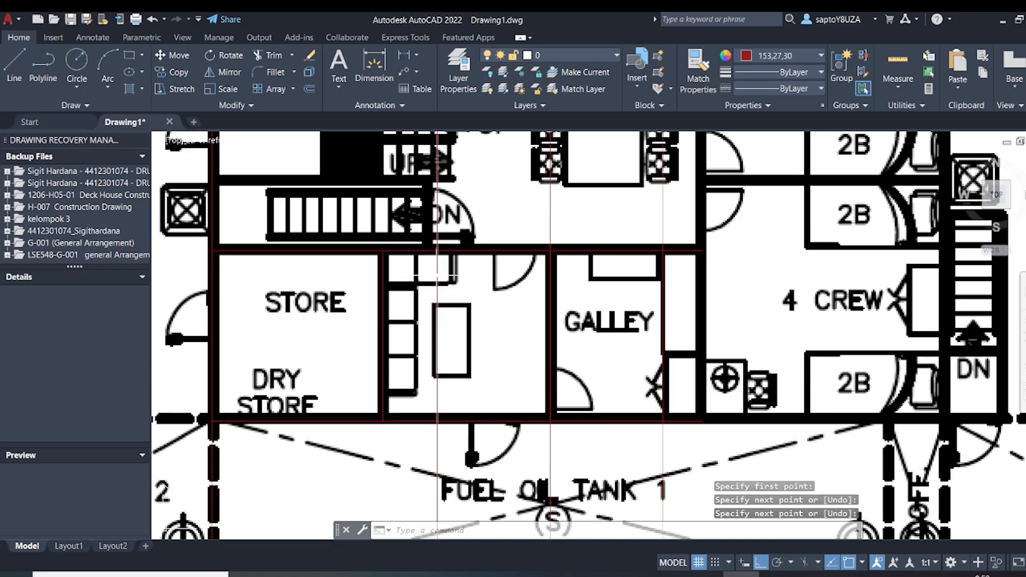
Trim away the part of the frame line crossing the room between store and galley, between the upper and lower wall lines
scroll(437, 278, "up", 2)
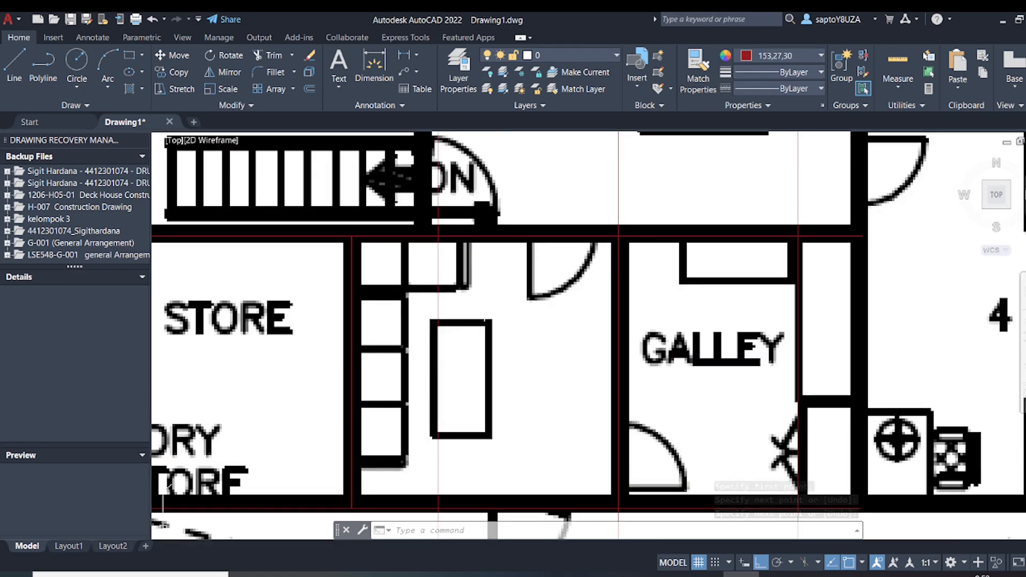
key("Escape")
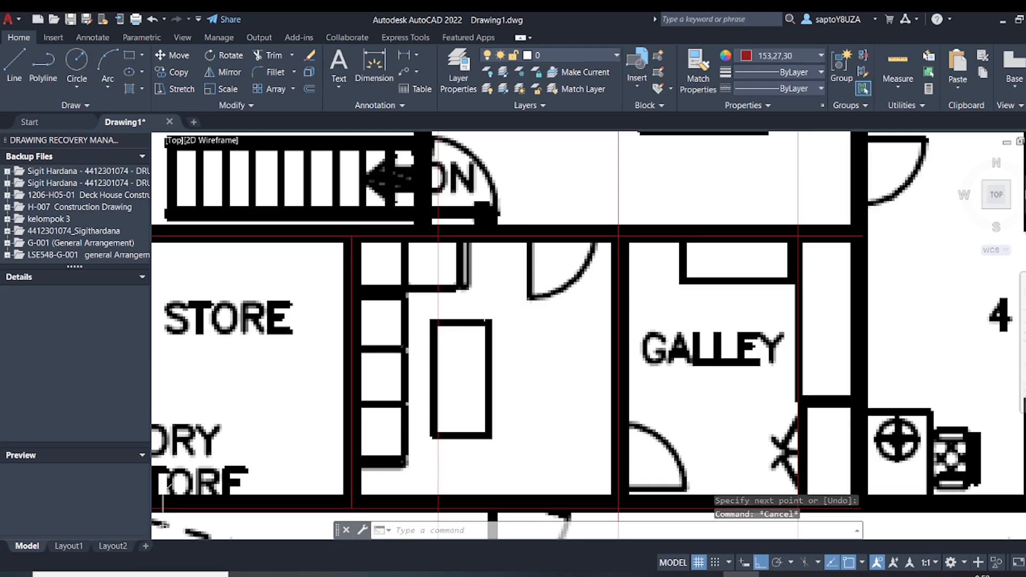
type("tr")
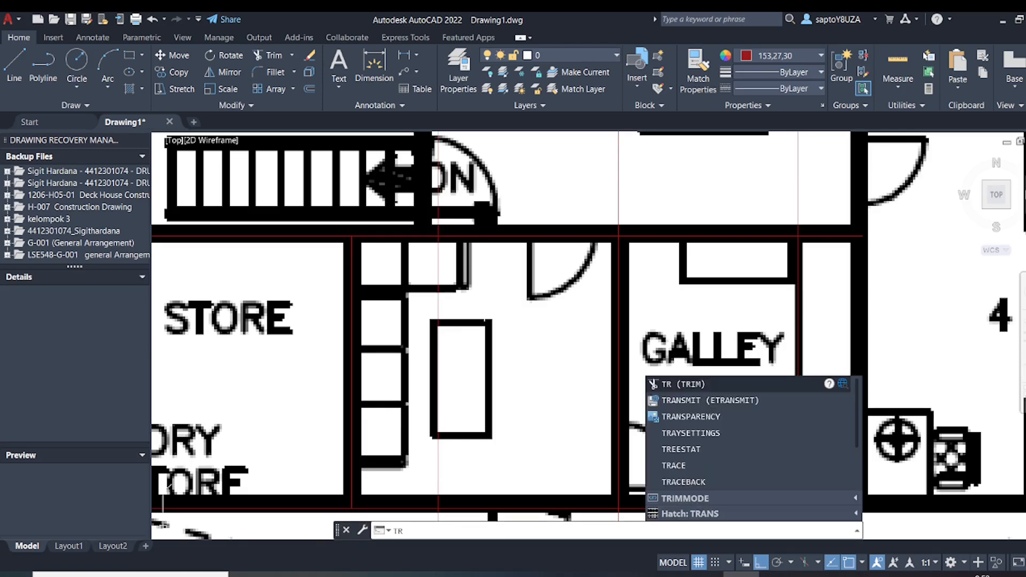
key("Return")
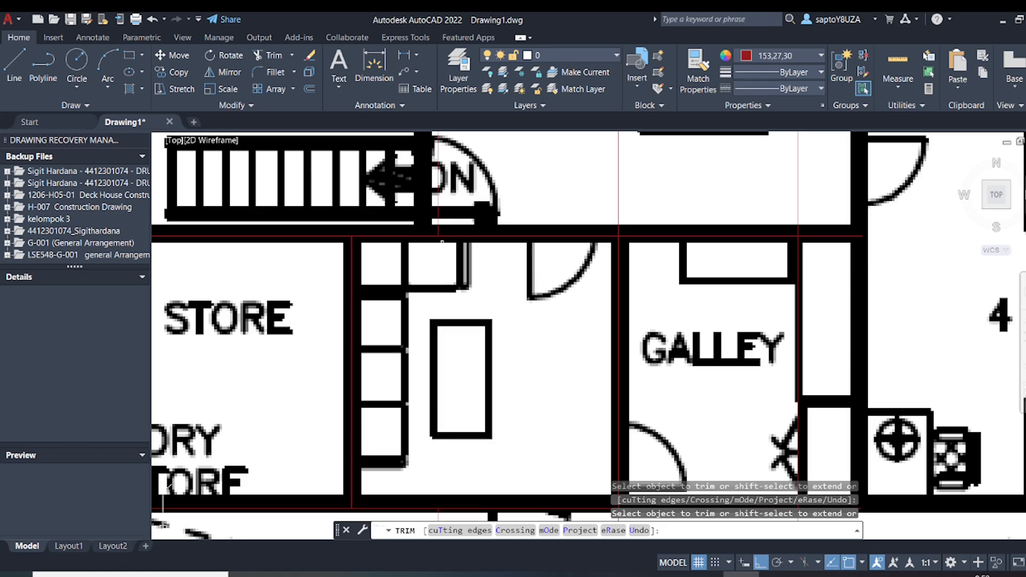
key("Escape")
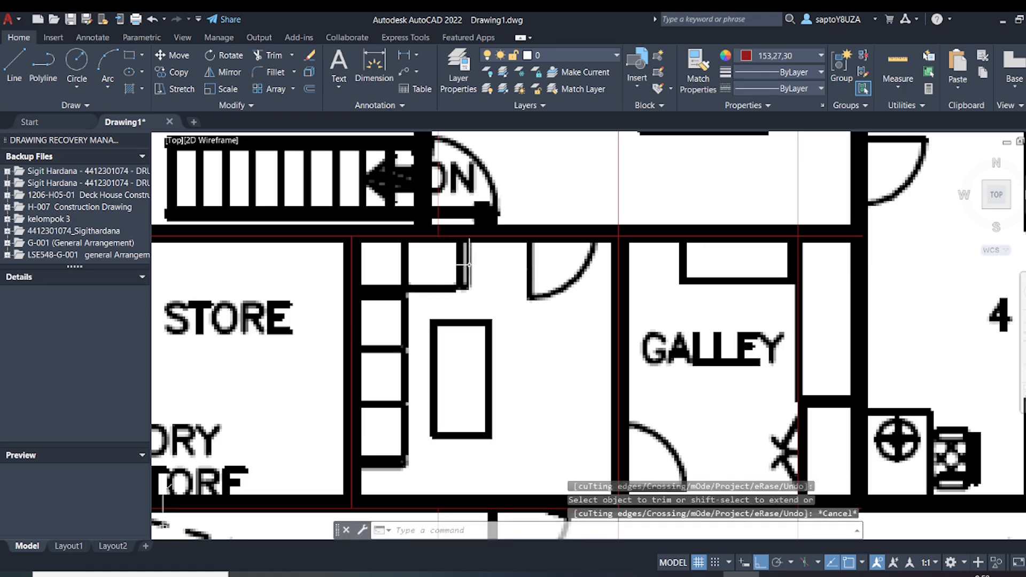
Measure the width of the door opening in the upper wall of the room between store and galley
mouse_move(566, 241)
middle_mouse_down()
mouse_move(564, 266)
mouse_move(502, 287)
middle_mouse_up()
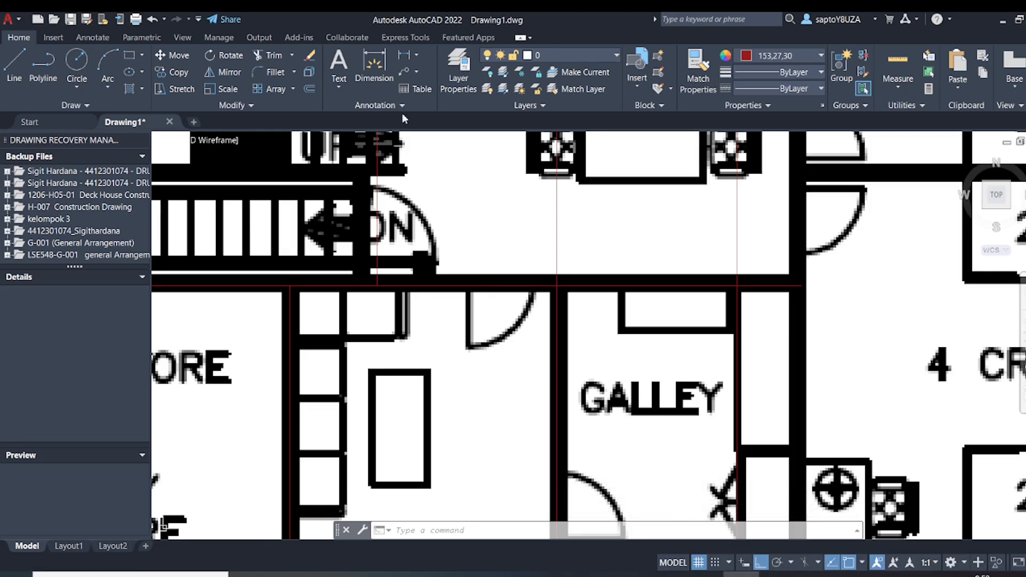
left_click(404, 55)
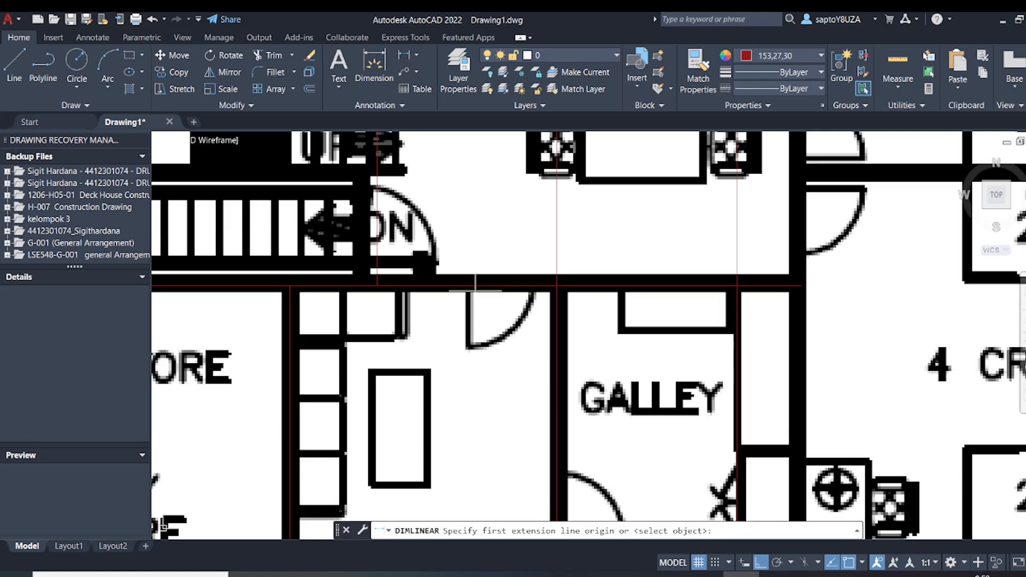
left_click(467, 286)
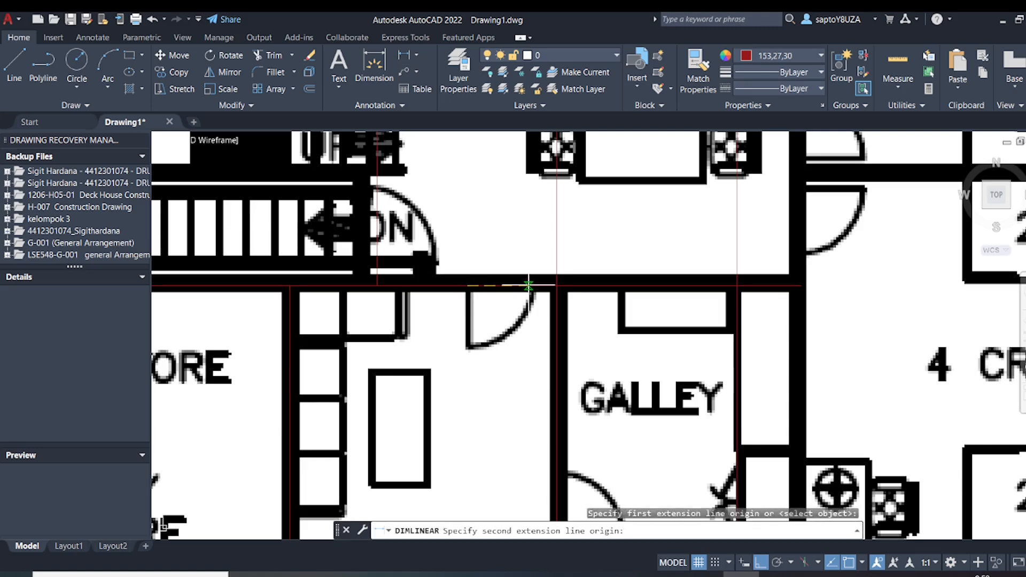
left_click(533, 286)
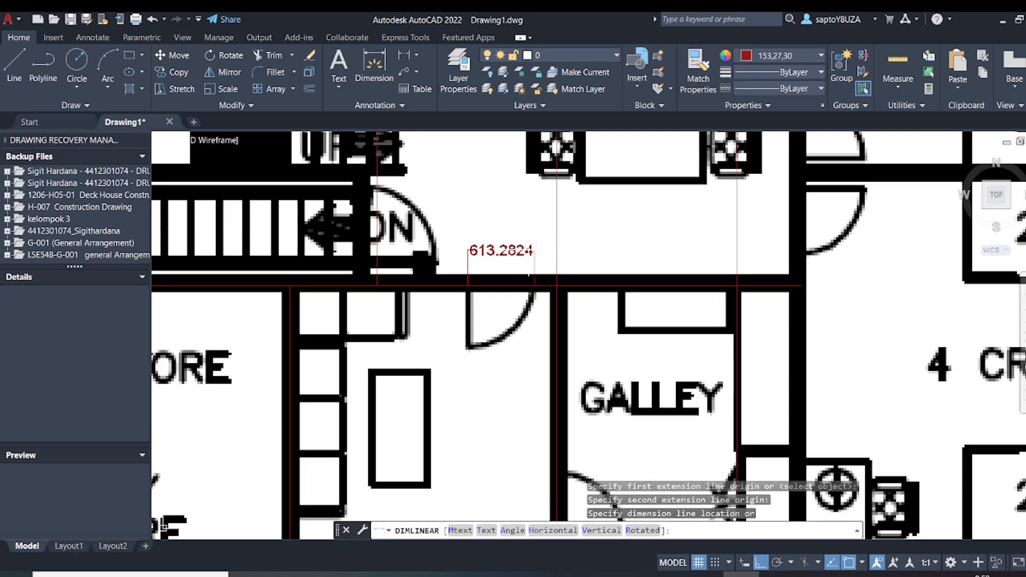
key("Escape")
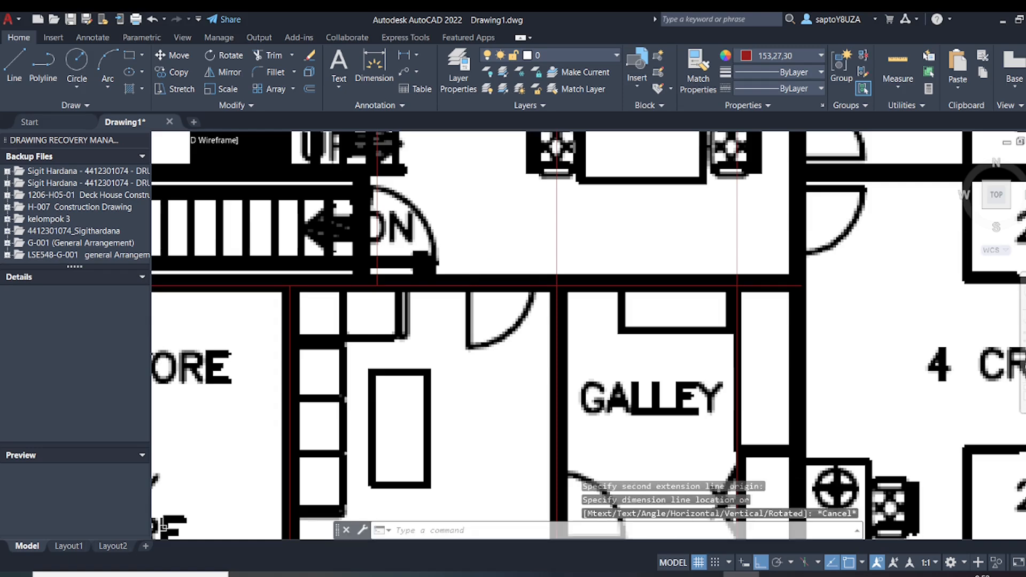
Draw a 600 long vertical line down from the upper wall line along the leaf of the door between store and galley
type("l")
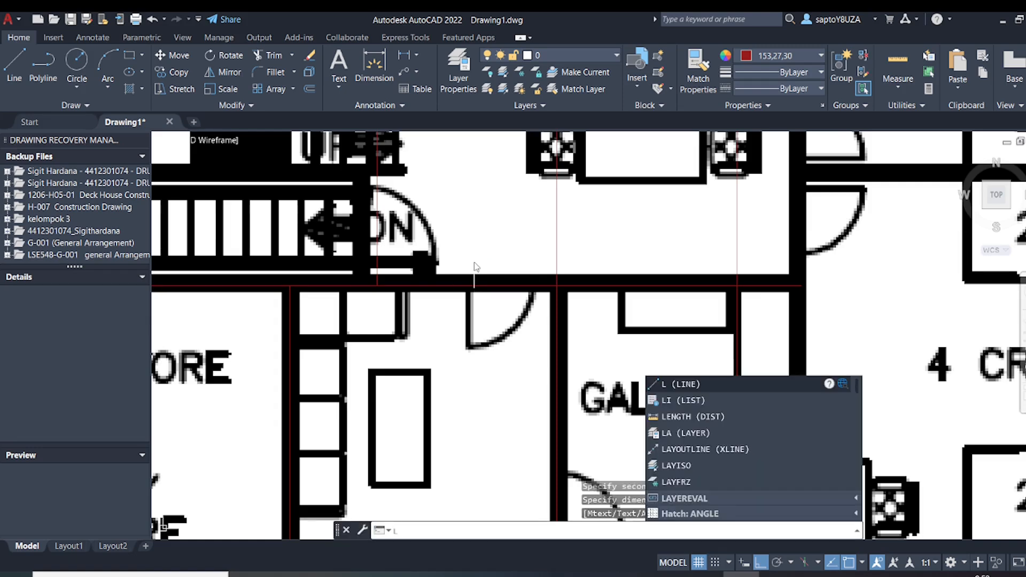
key("Return")
left_click(470, 286)
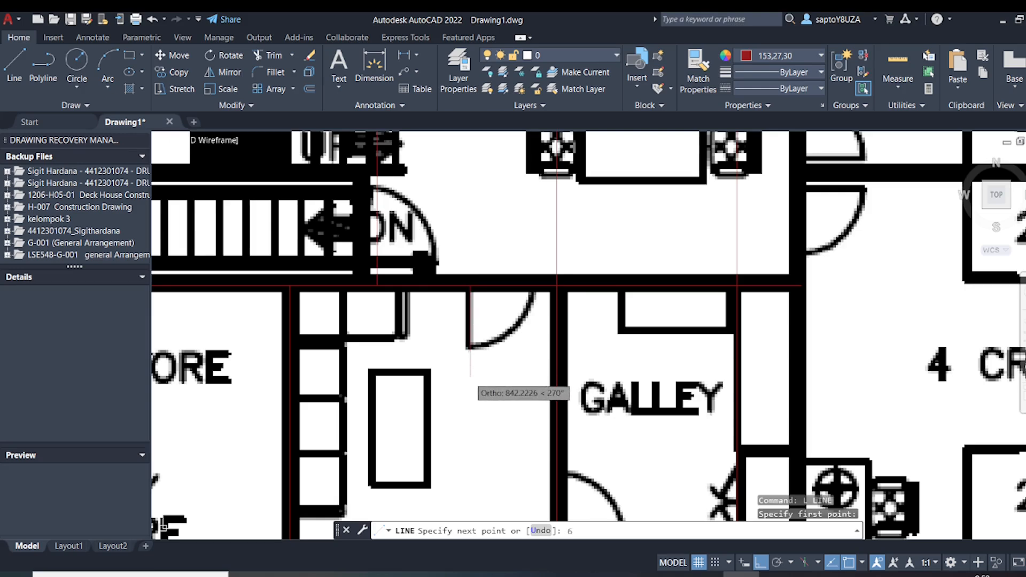
key("Return")
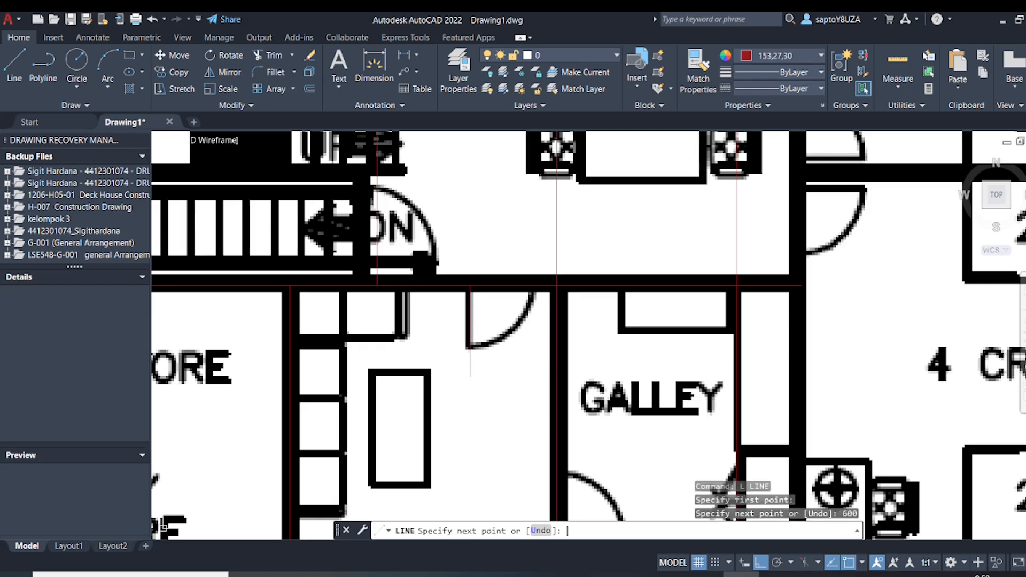
key("Return")
scroll(497, 326, "up", 2)
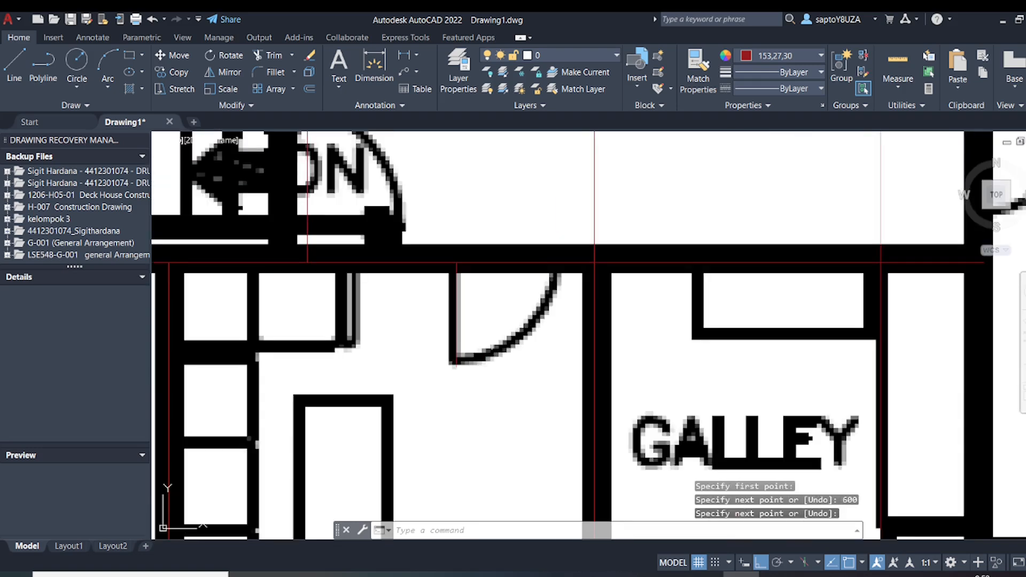
type("c")
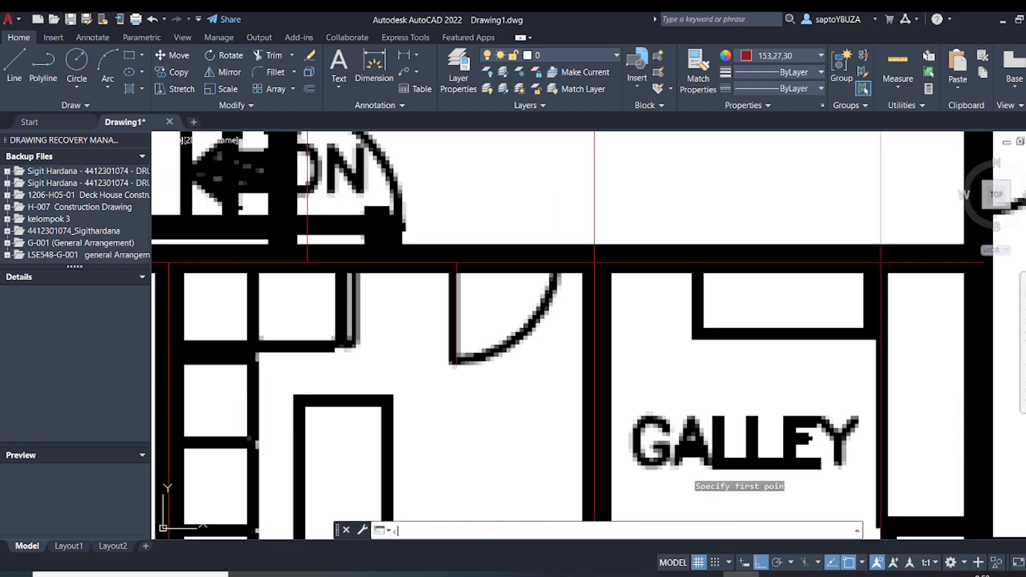
key("Return")
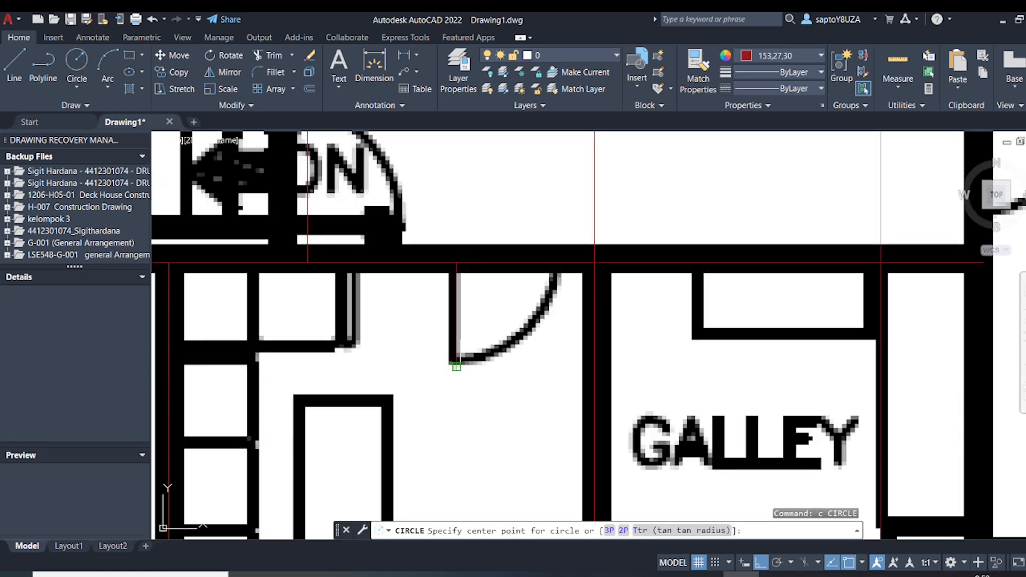
left_click(456, 367)
key("Escape")
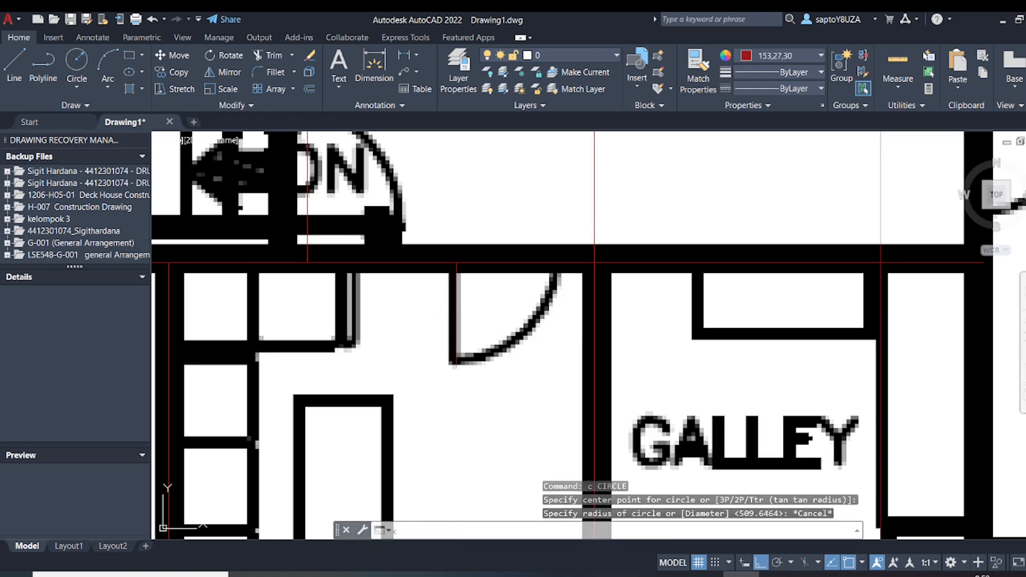
Draw a circle centred on the door leaf's hinge point at the wall line, with its radius reaching the leaf's lower end
key("Return")
left_click(456, 263)
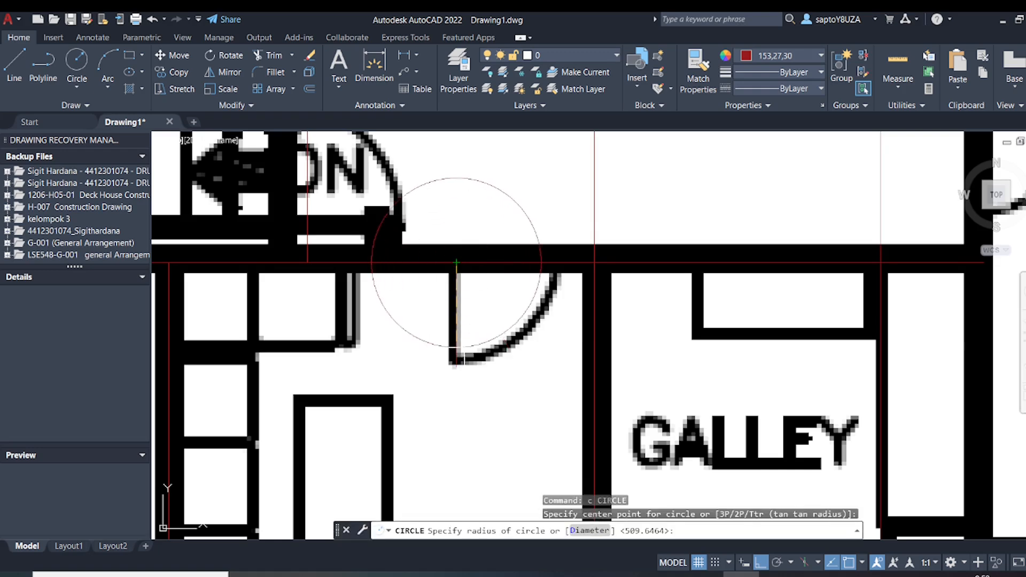
left_click(457, 367)
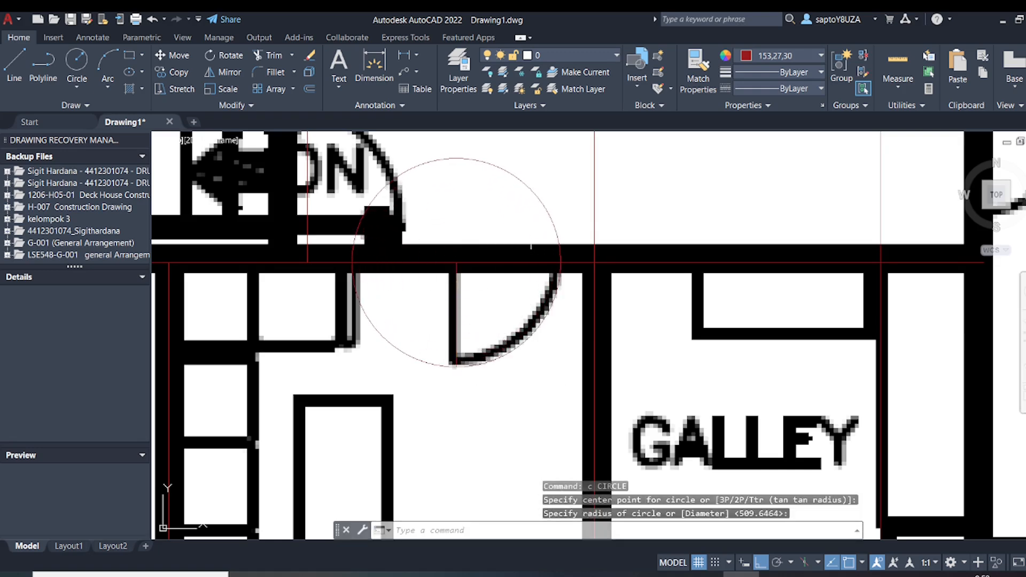
key("Escape")
key("Escape")
key("Escape")
Trim the circle to the quarter arc of the door swing between the leaf's lower end and the wall line
type("tr")
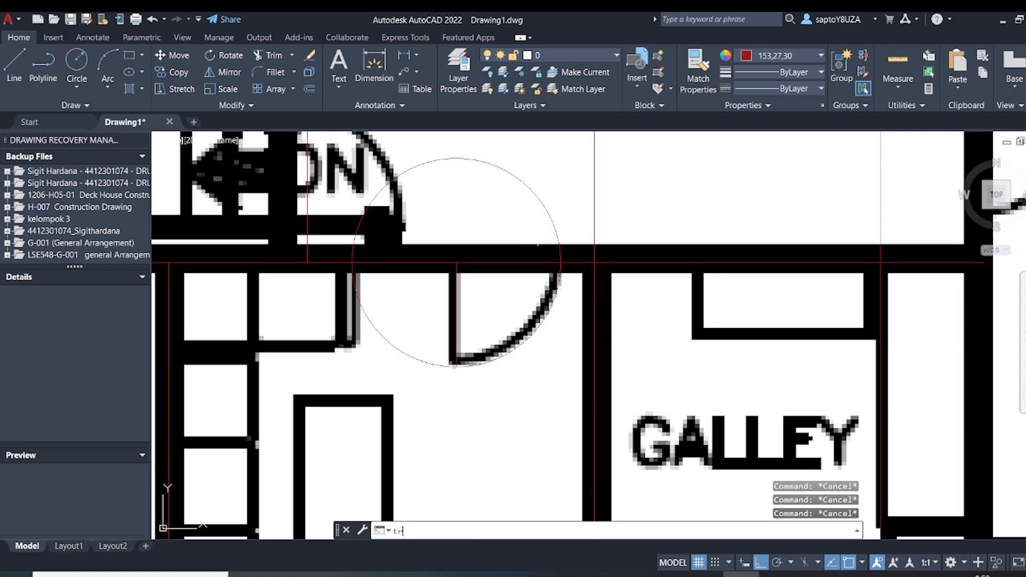
key("Return")
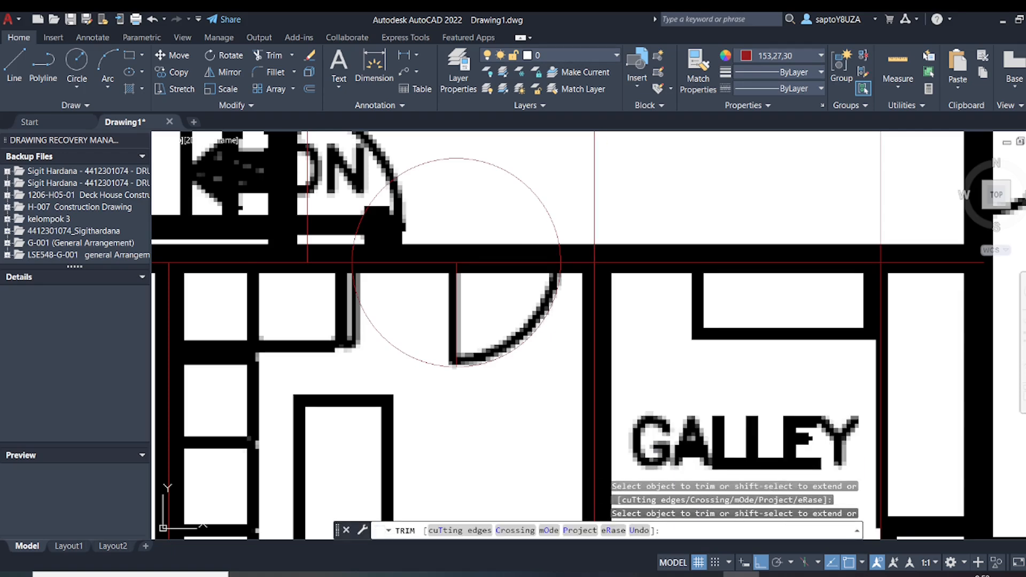
left_click(561, 255)
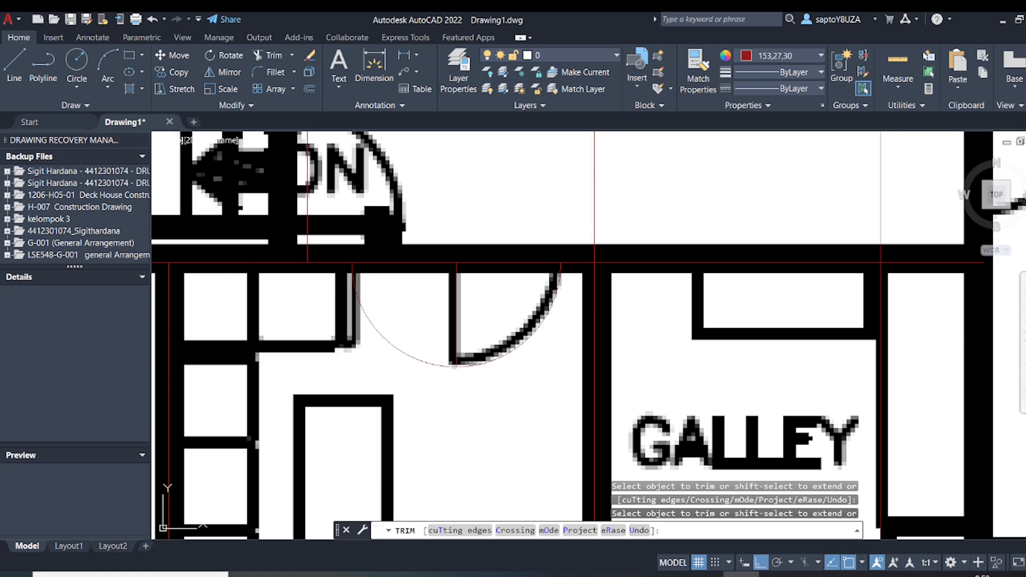
left_click_drag(369, 355, 392, 331)
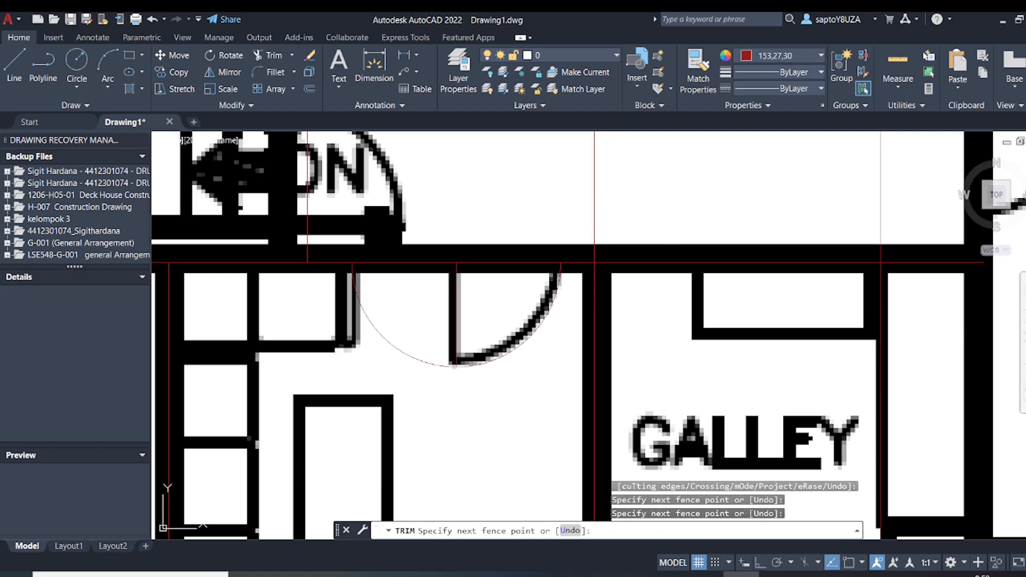
key("Return")
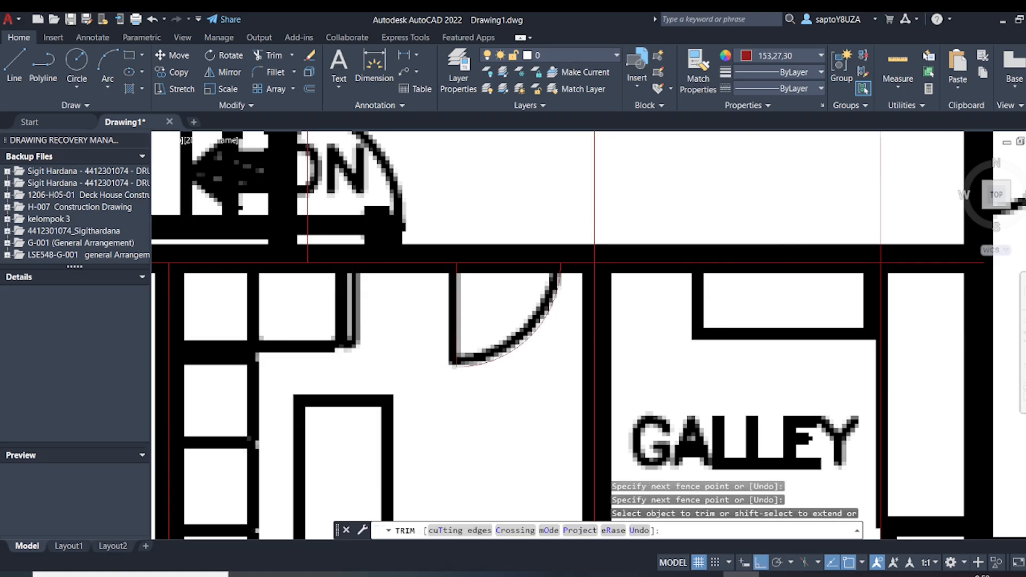
Draw the outline of the cabinet column beside the store, from the store wall along its lower edge and up to the upper wall line
scroll(490, 300, "down", 2)
key("Escape")
scroll(516, 295, "up", 6)
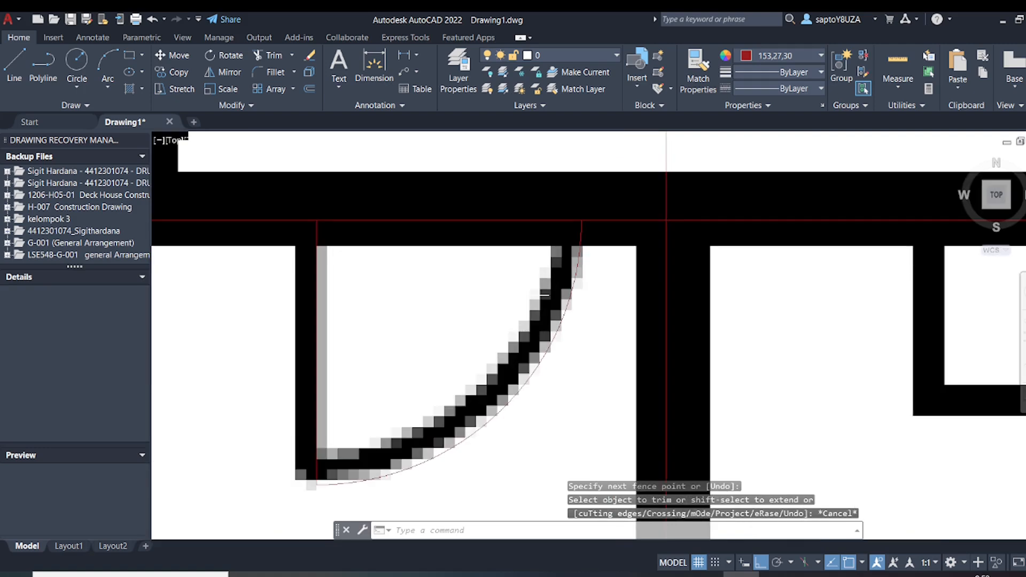
scroll(441, 208, "down", 4)
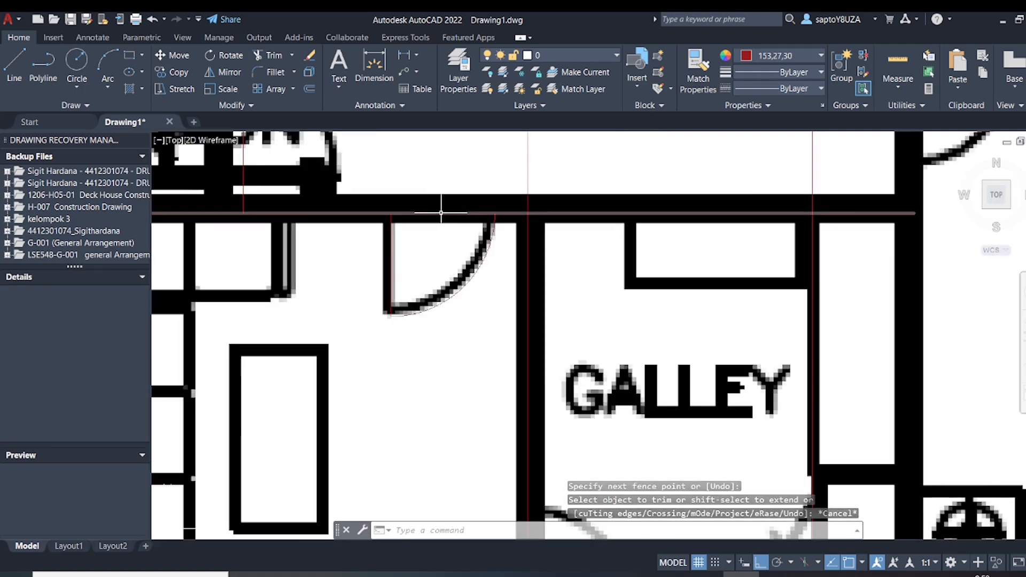
scroll(441, 212, "down", 5)
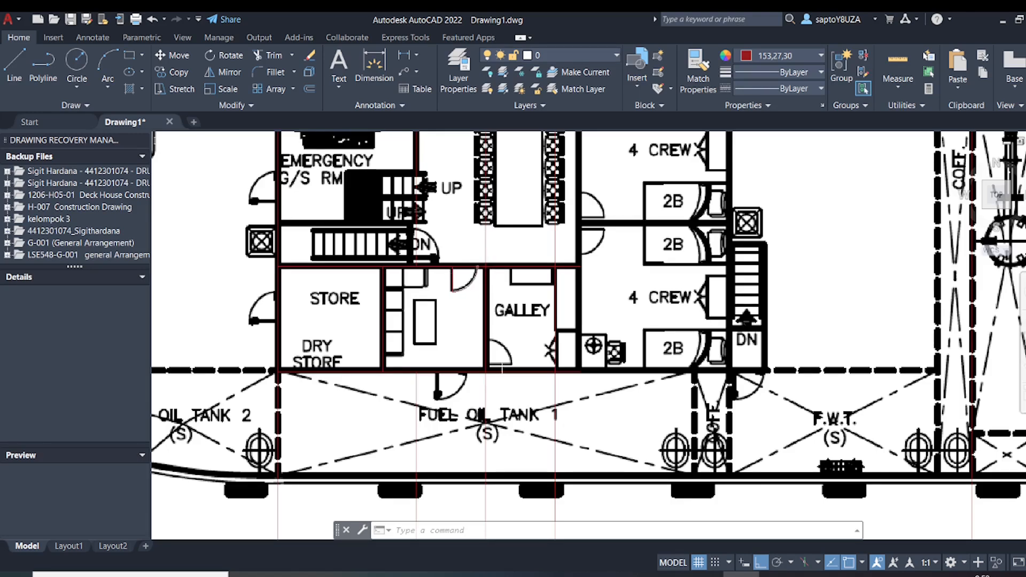
scroll(490, 373, "down", 4)
scroll(471, 376, "up", 4)
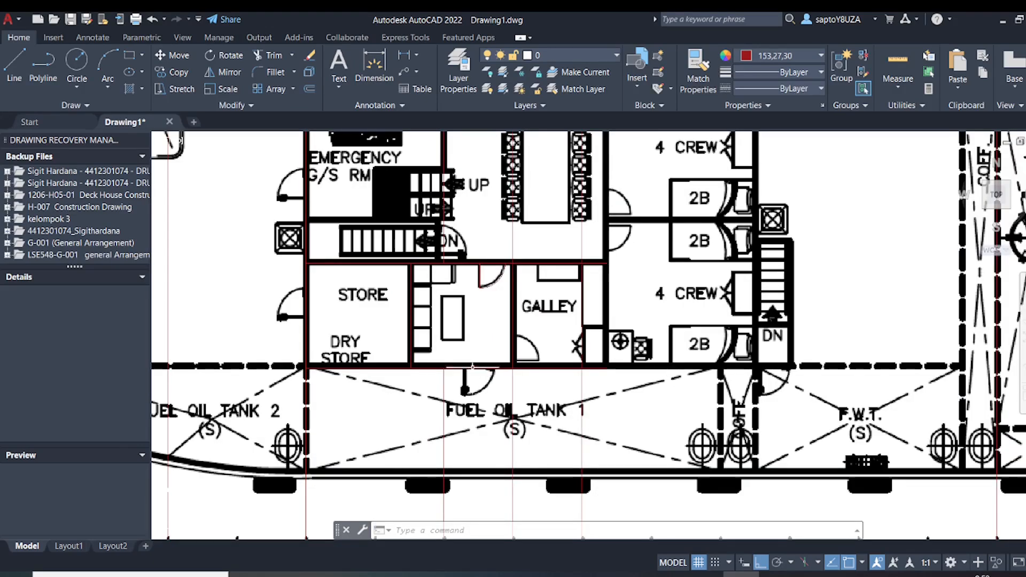
scroll(451, 307, "up", 2)
type("l")
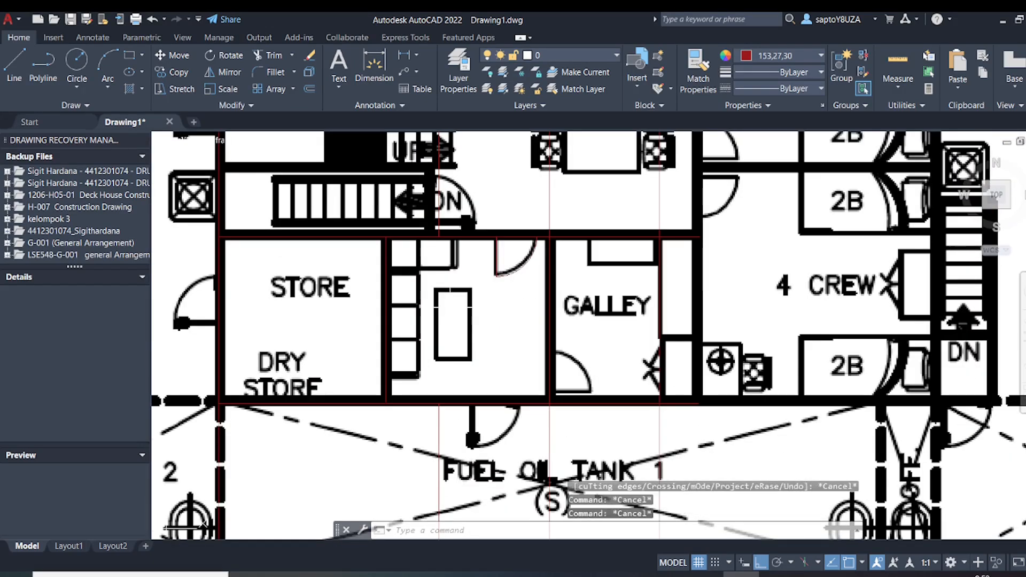
key("Return")
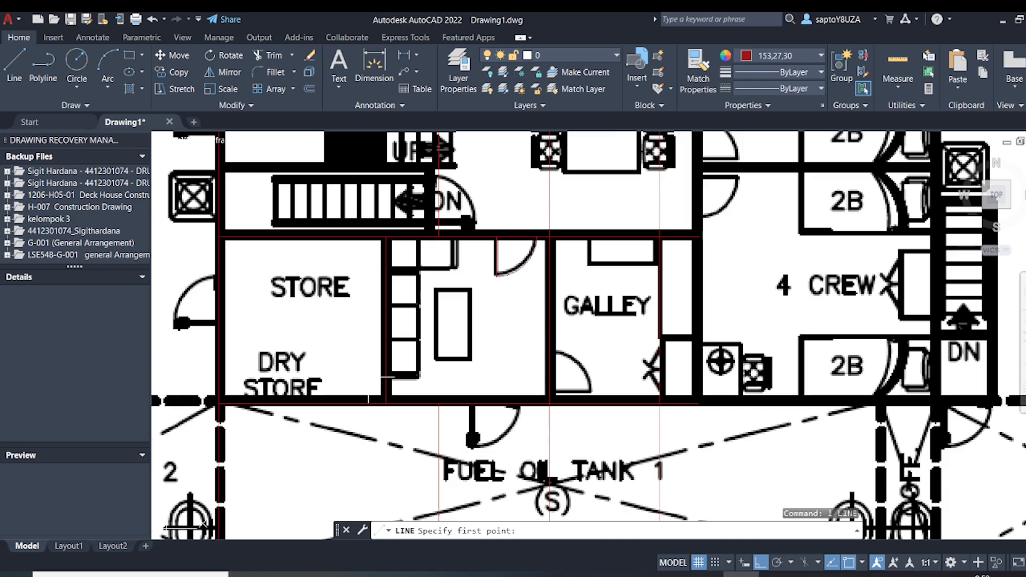
left_click(389, 377)
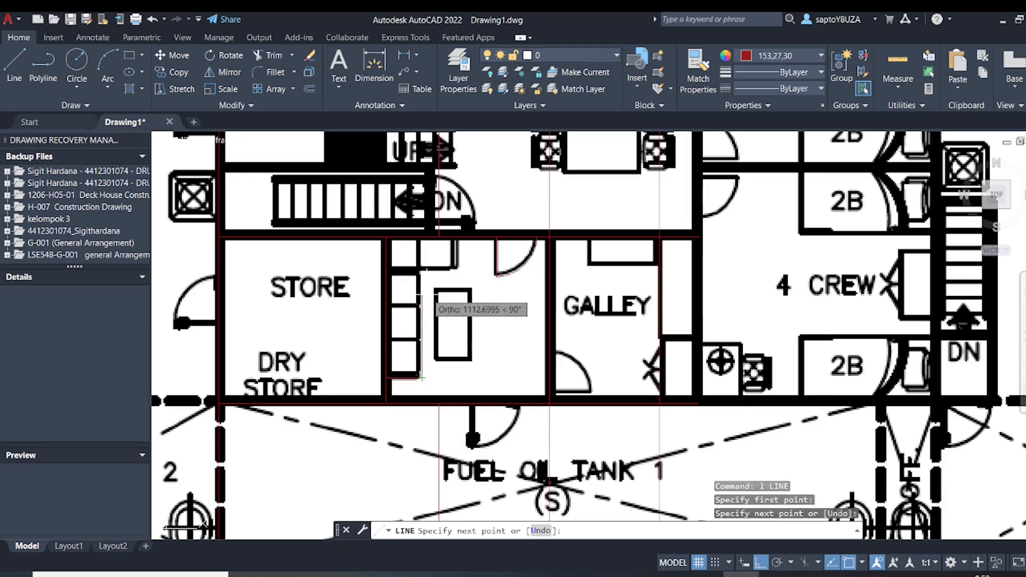
scroll(430, 279, "up", 4)
scroll(398, 255, "down", 4)
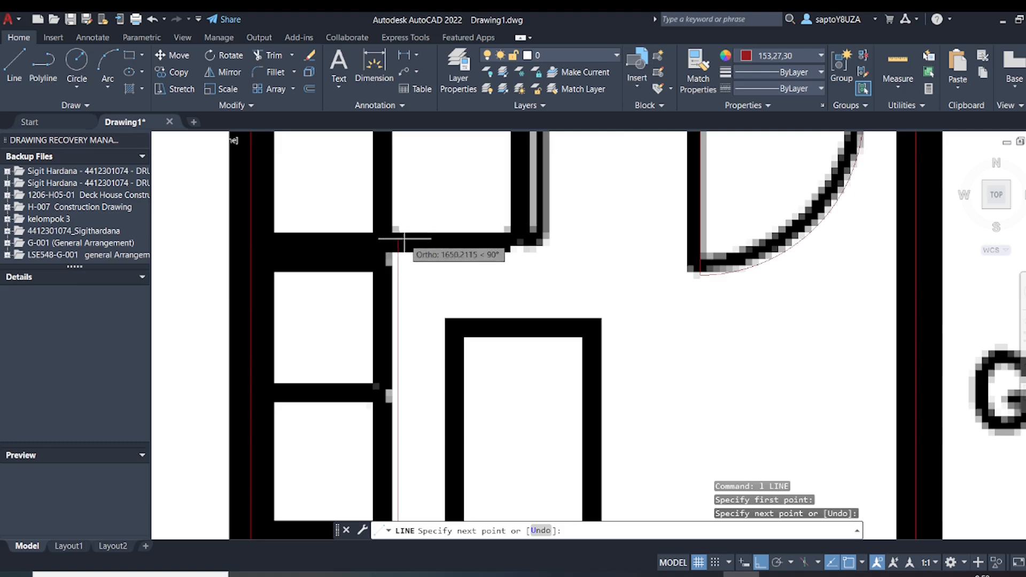
left_click(402, 196)
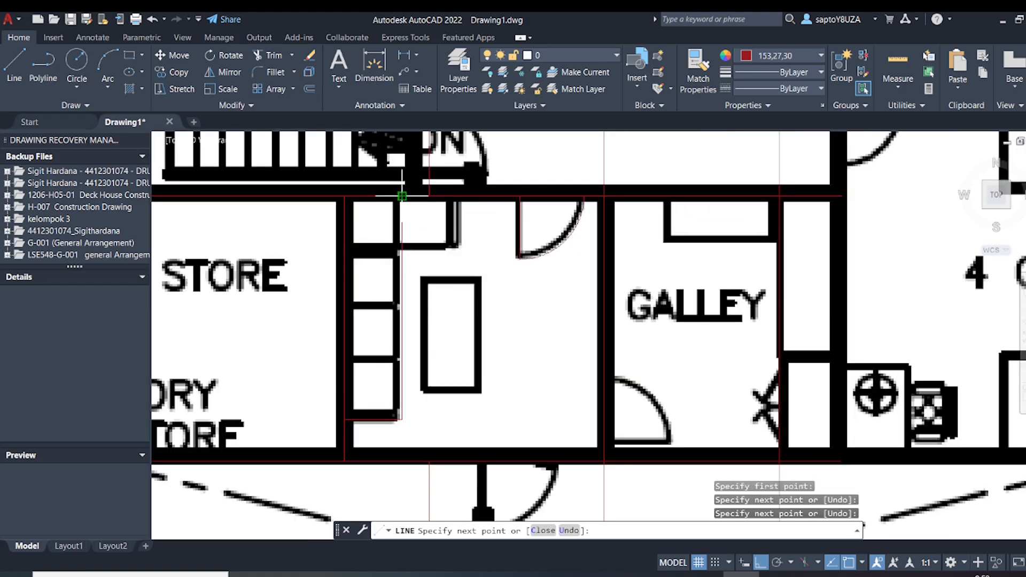
key("Return")
Draw three horizontal divider lines across the cabinet column, from its outer edge to the store wall line
key("Return")
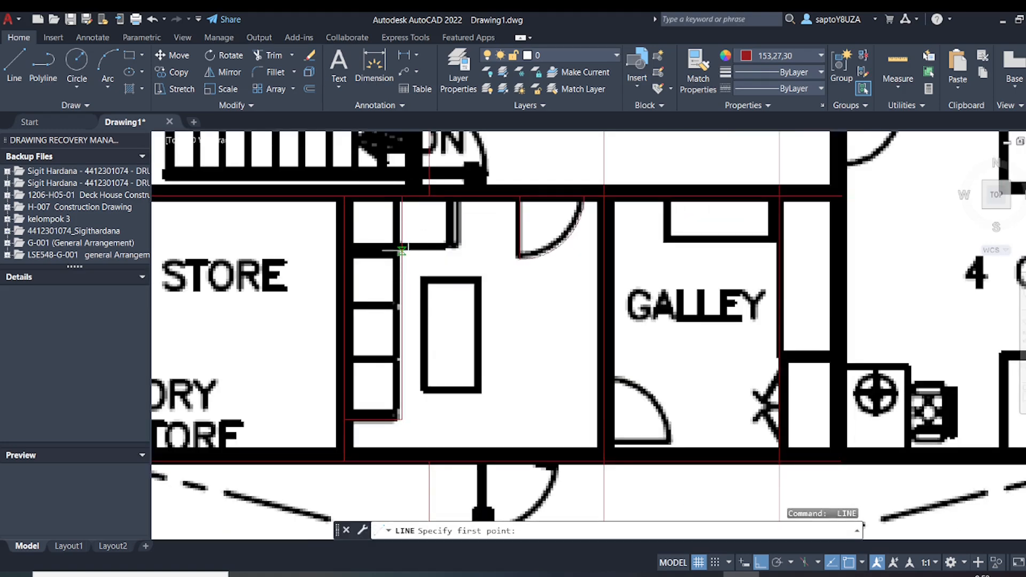
left_click(399, 250)
left_click(345, 251)
key("Return")
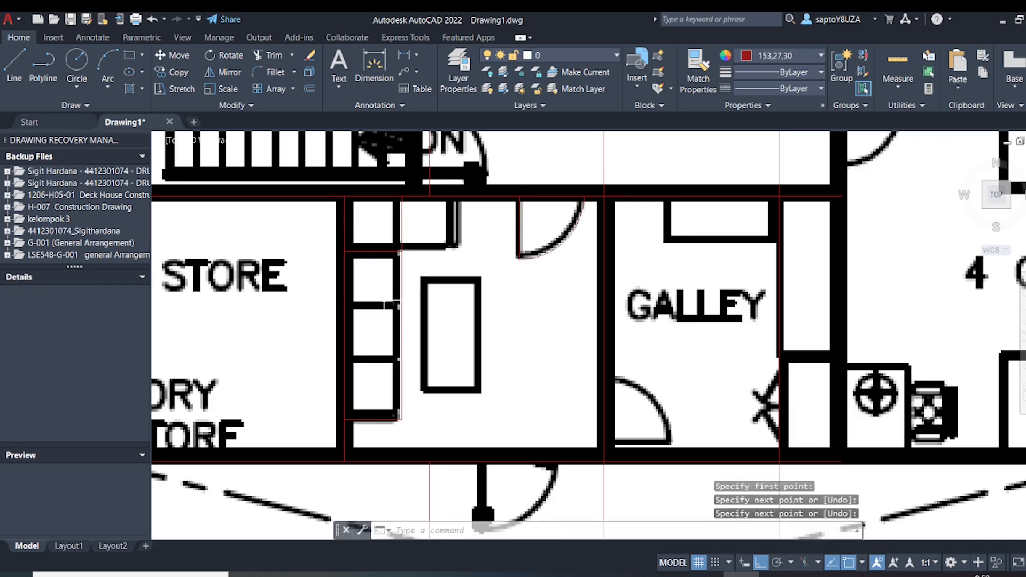
key("Return")
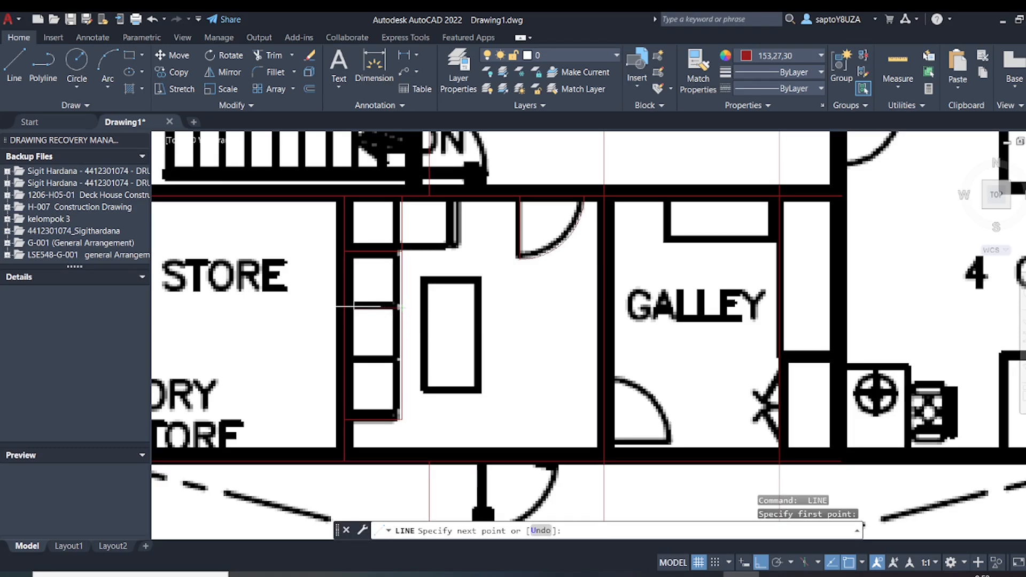
left_click(344, 307)
key("Escape")
key("Escape")
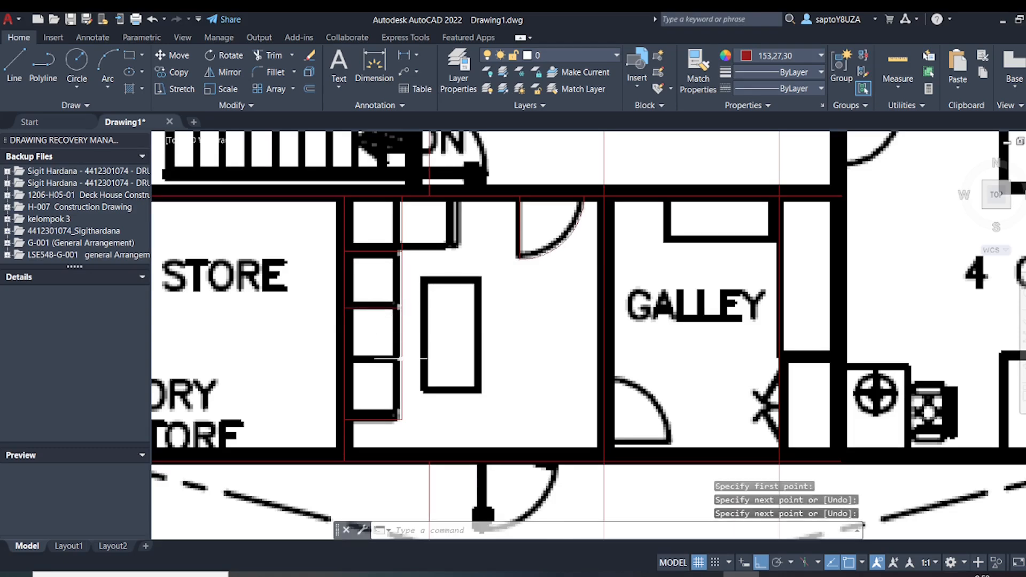
type("l")
key("Return")
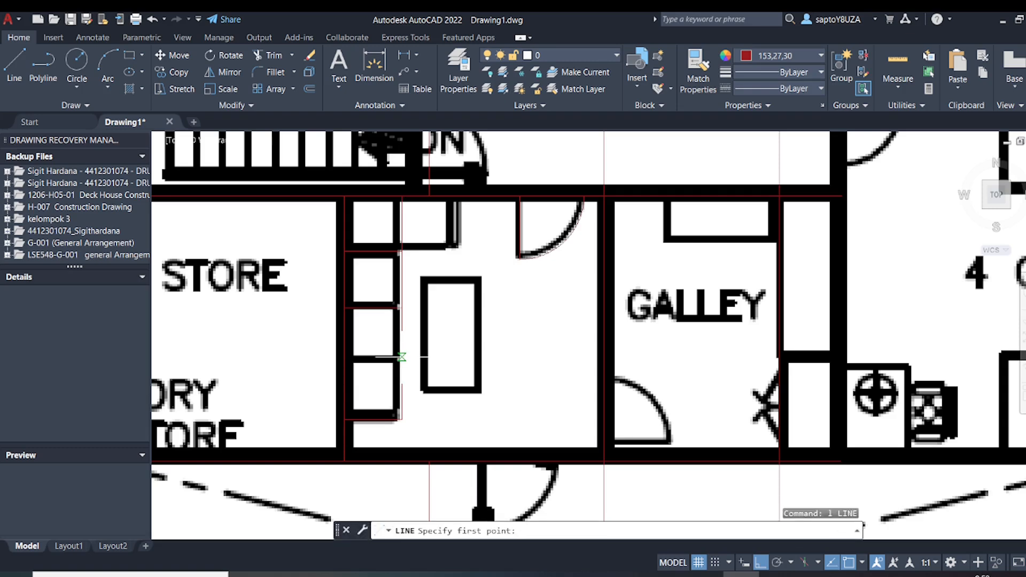
left_click(400, 359)
left_click(343, 362)
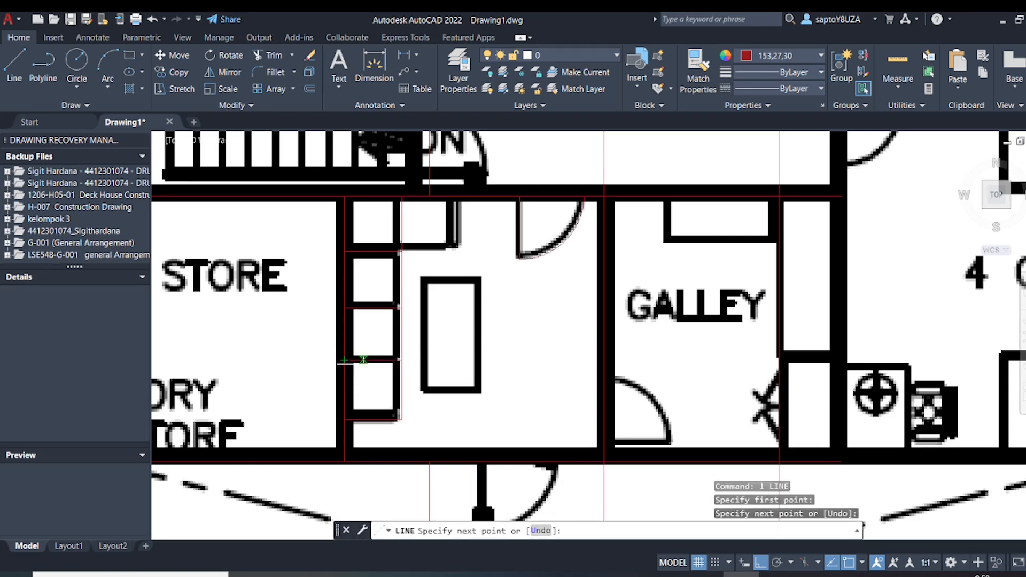
key("Return")
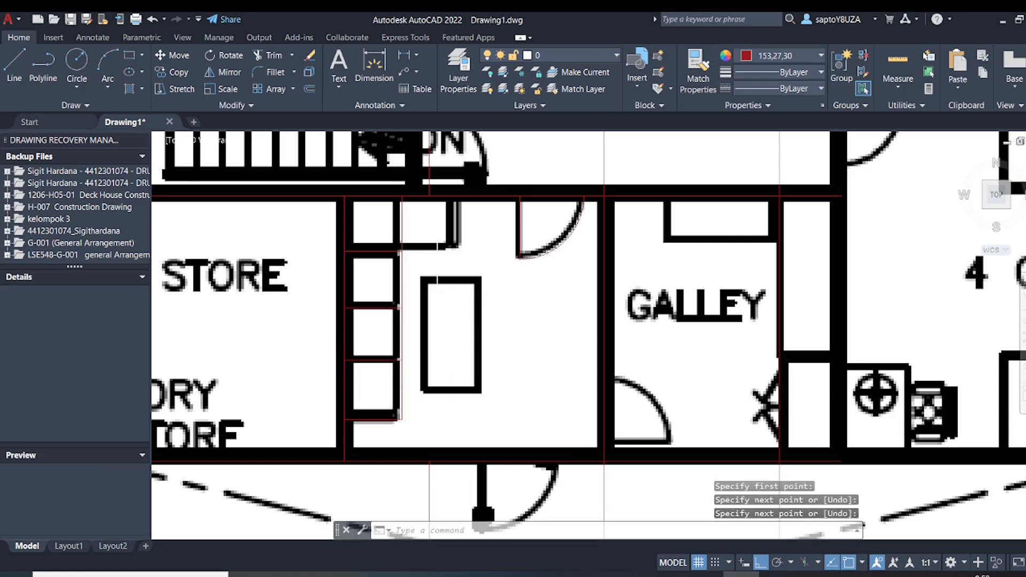
Draw the L-shaped outline of the counter adjoining the cabinets, from the cabinet column's edge across and up to the upper wall line
key("Return")
left_click(401, 251)
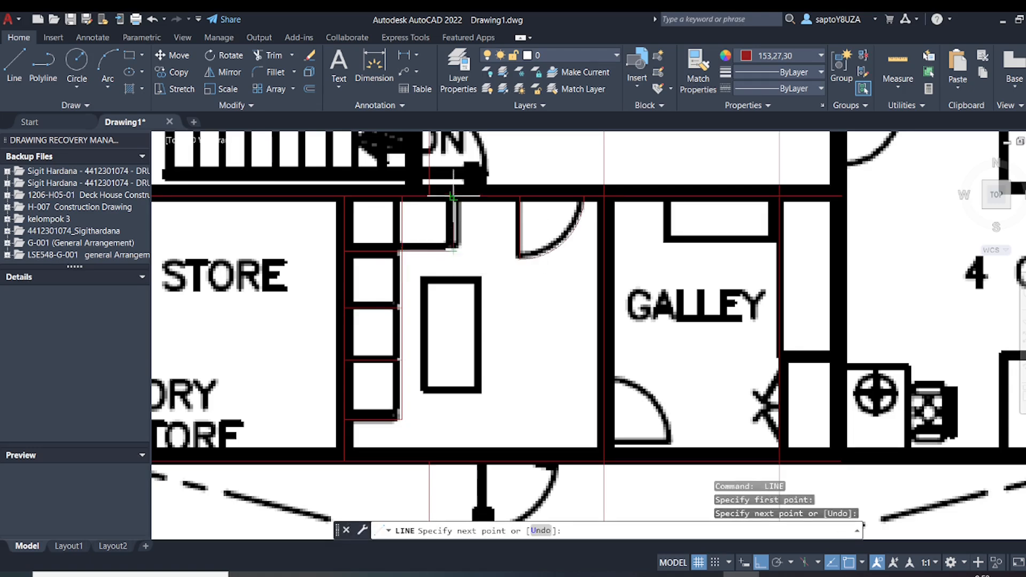
left_click(454, 196)
key("Return")
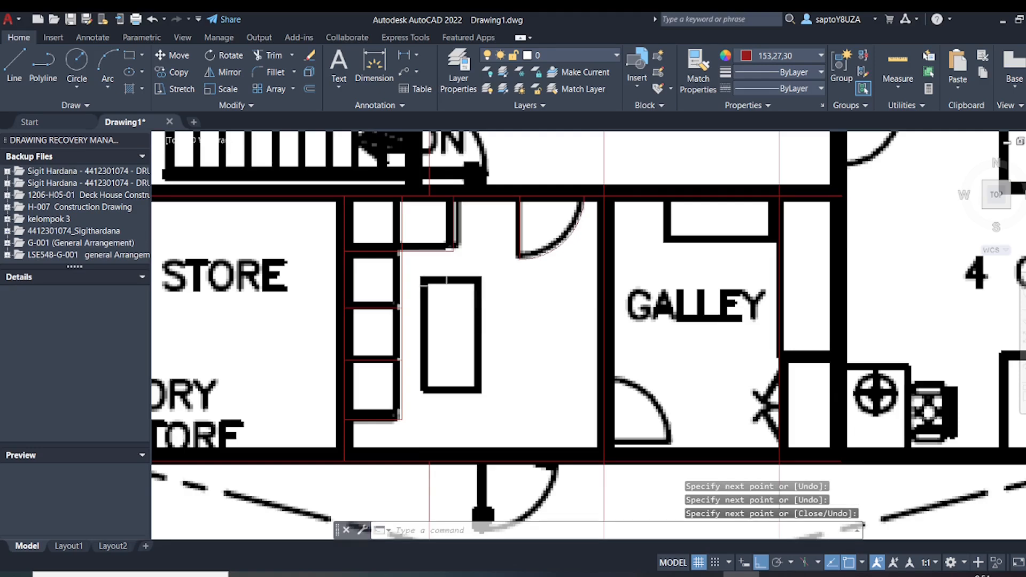
key("Return")
left_click(422, 278)
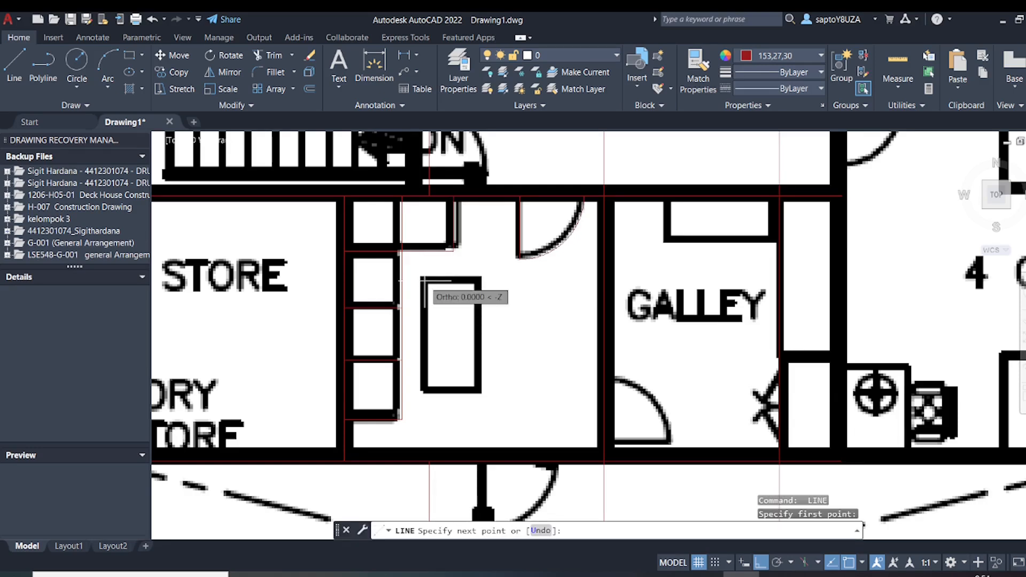
key("Escape")
Draw a rectangle over the table in the middle of the room between store and galley
type("rec")
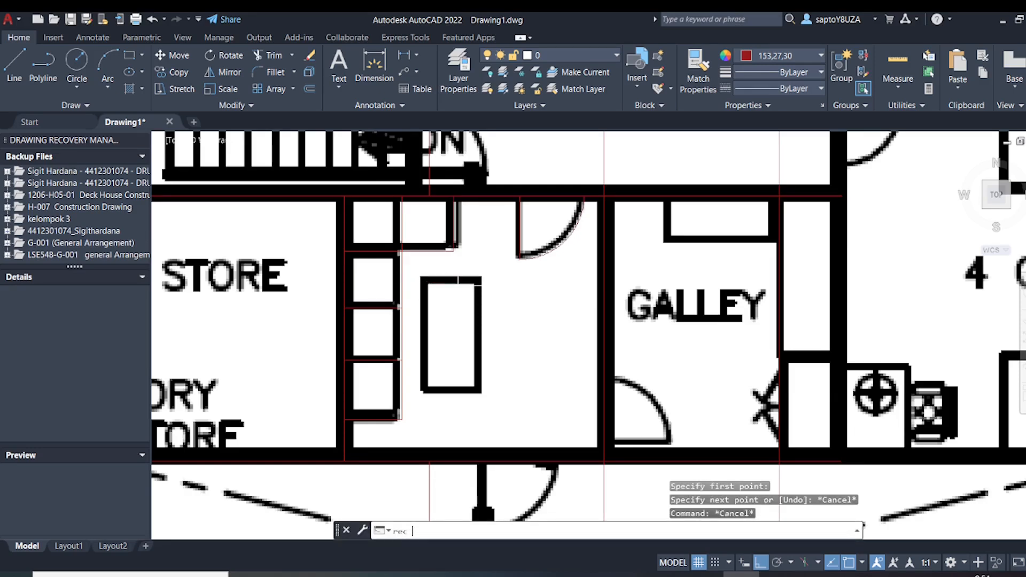
key("Return")
left_click(424, 279)
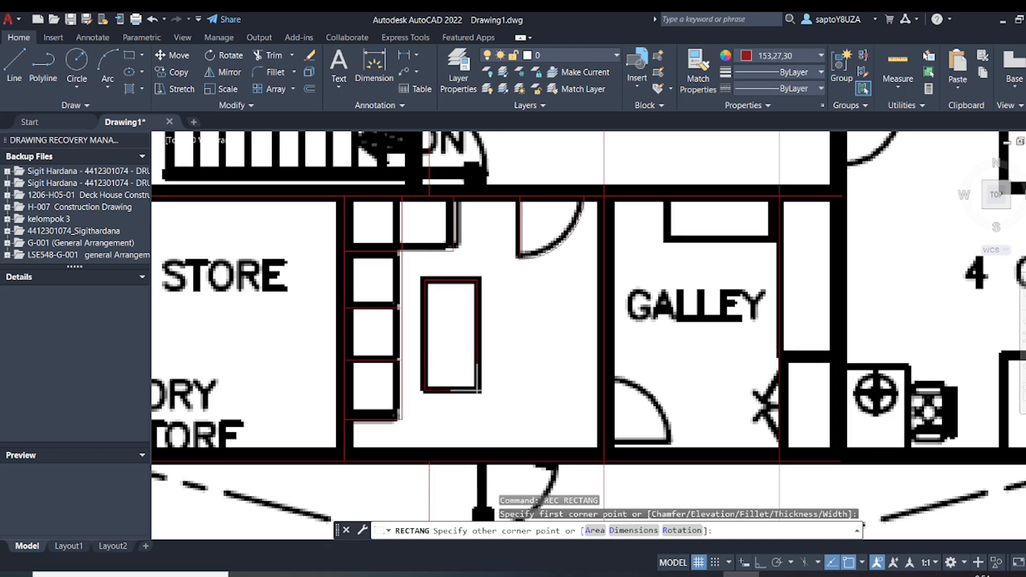
left_click(477, 389)
key("F8")
key("Escape")
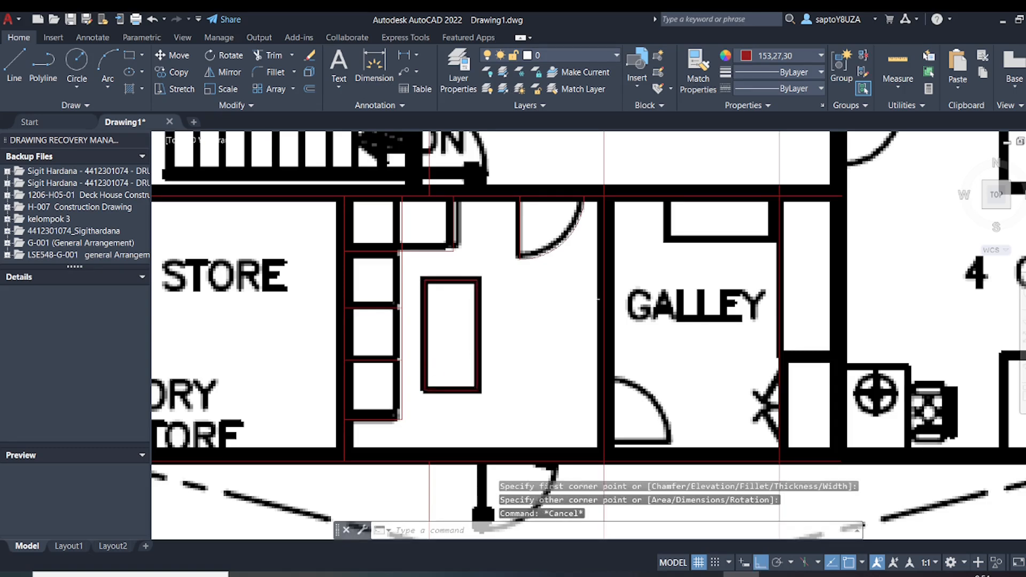
scroll(574, 299, "down", 5)
scroll(529, 320, "up", 3)
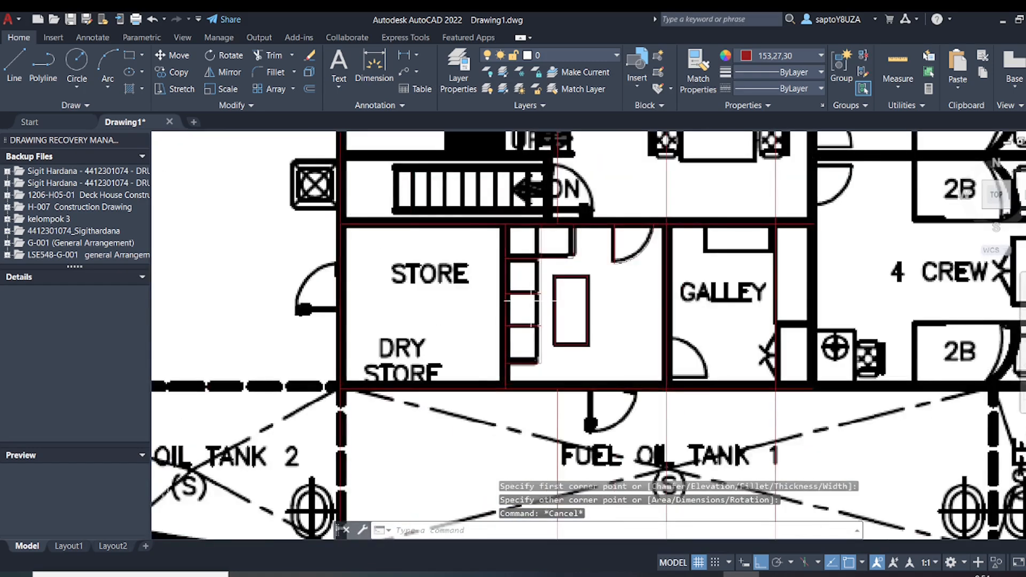
scroll(545, 246, "down", 7)
middle_click_drag(561, 260, 491, 328)
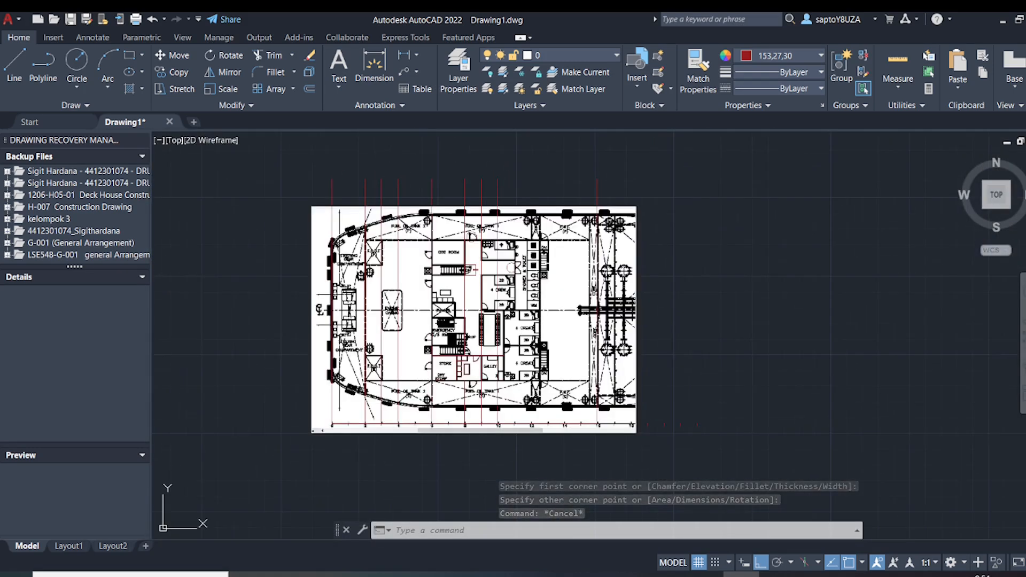
left_click(495, 439)
left_click(484, 428)
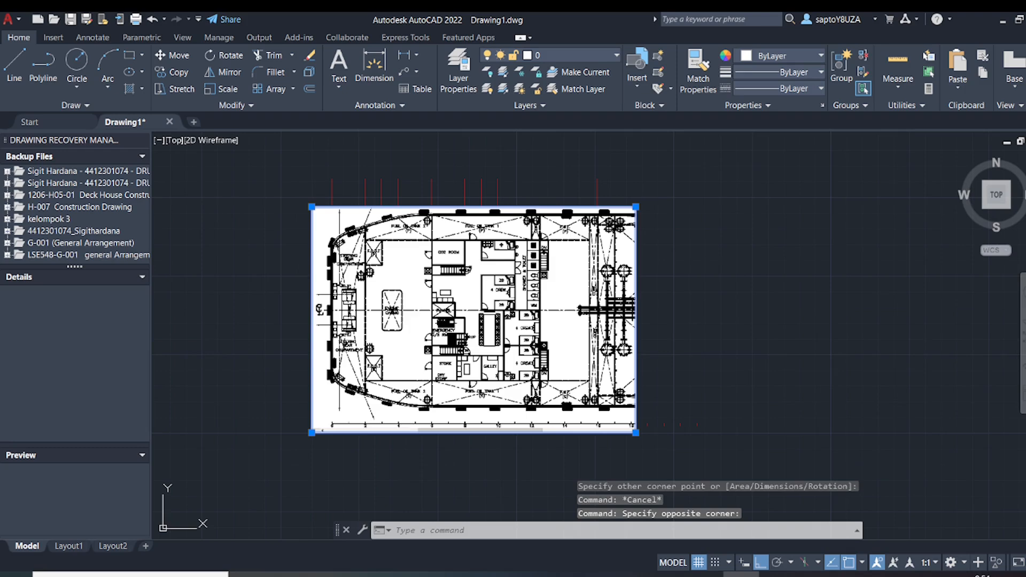
right_click(583, 260)
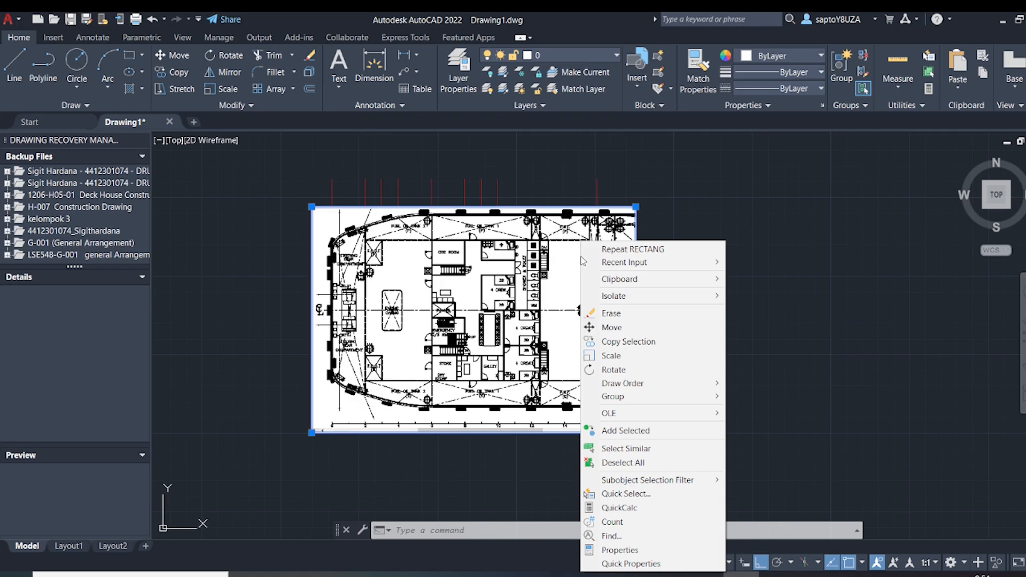
key("Escape")
key("Escape")
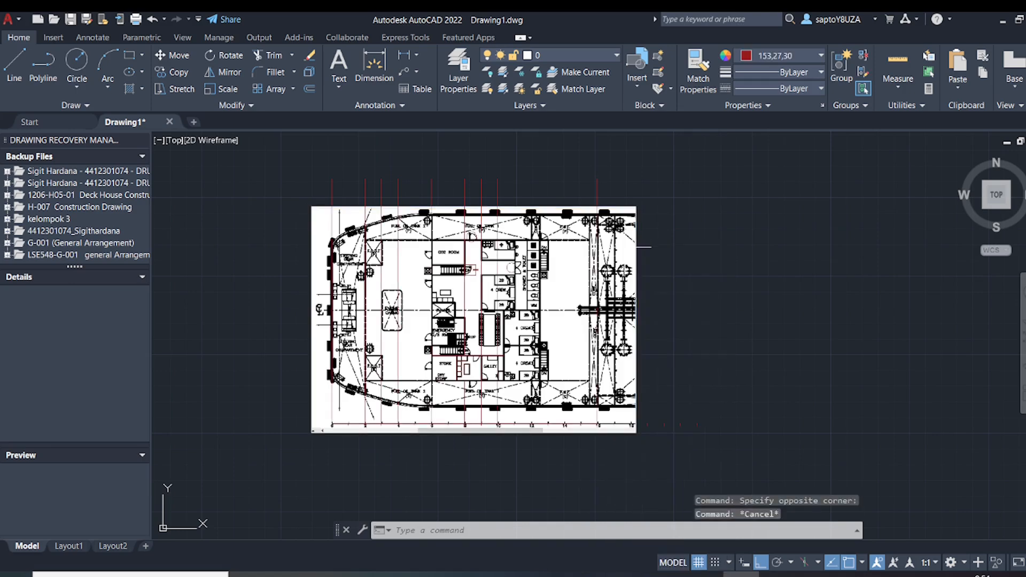
Erase the deck plan image to examine the traced room lines on their own, and undo the erasure
left_click(623, 247)
key("Delete")
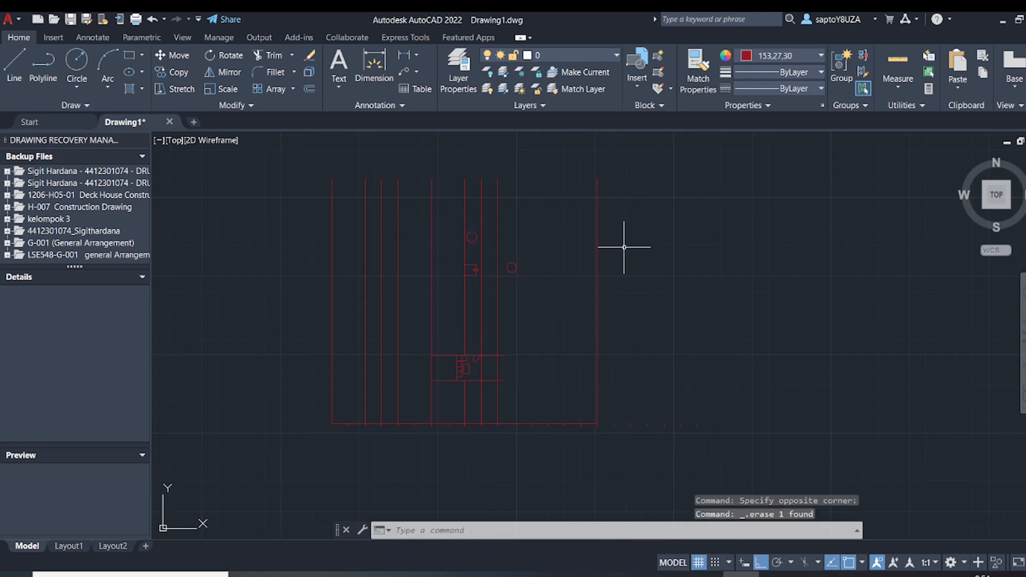
scroll(465, 359, "up", 8)
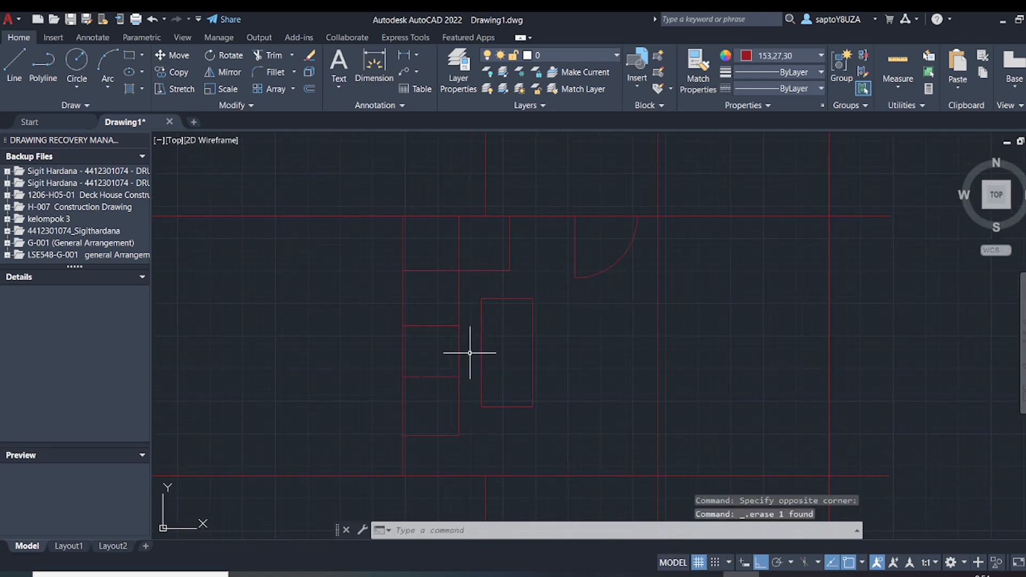
scroll(595, 355, "down", 4)
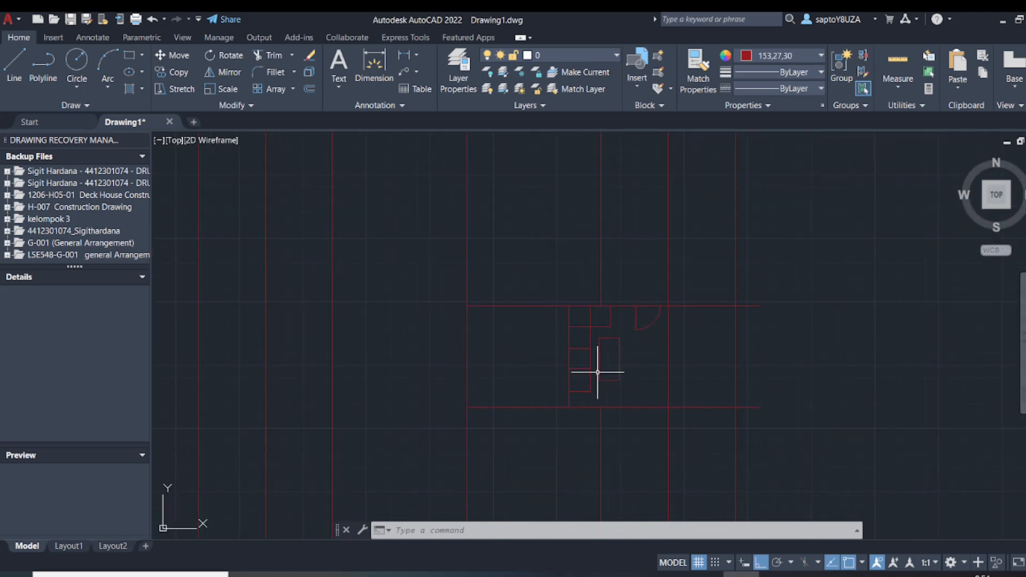
middle_click_drag(596, 381, 541, 355)
scroll(543, 340, "up", 2)
scroll(543, 340, "down", 4)
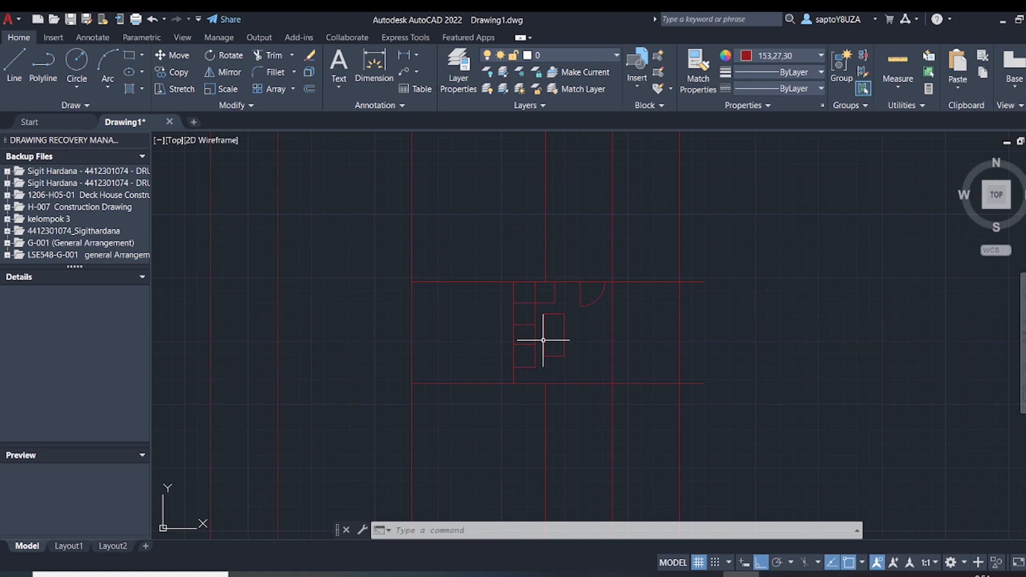
key("ctrl+z")
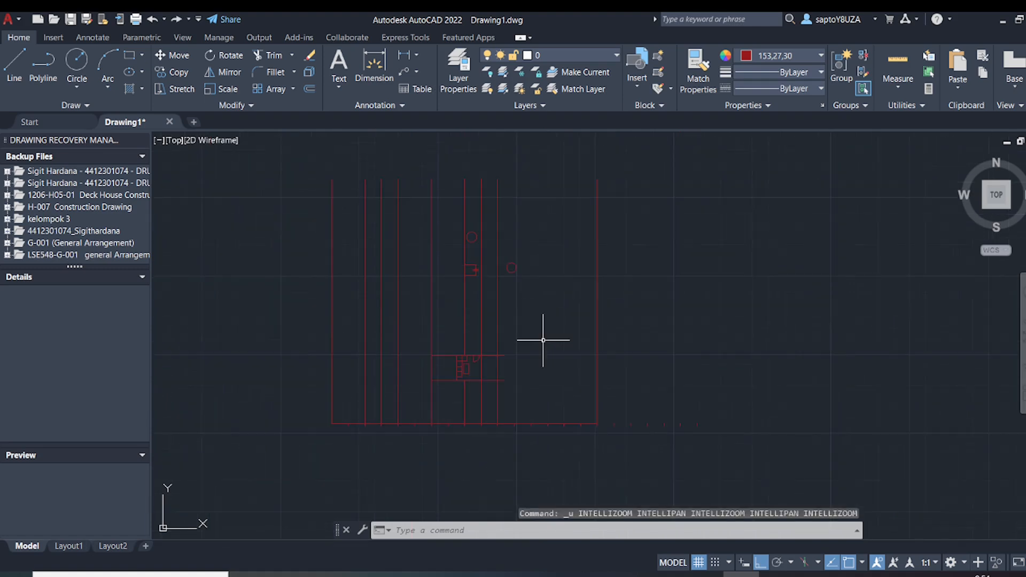
key("ctrl+z")
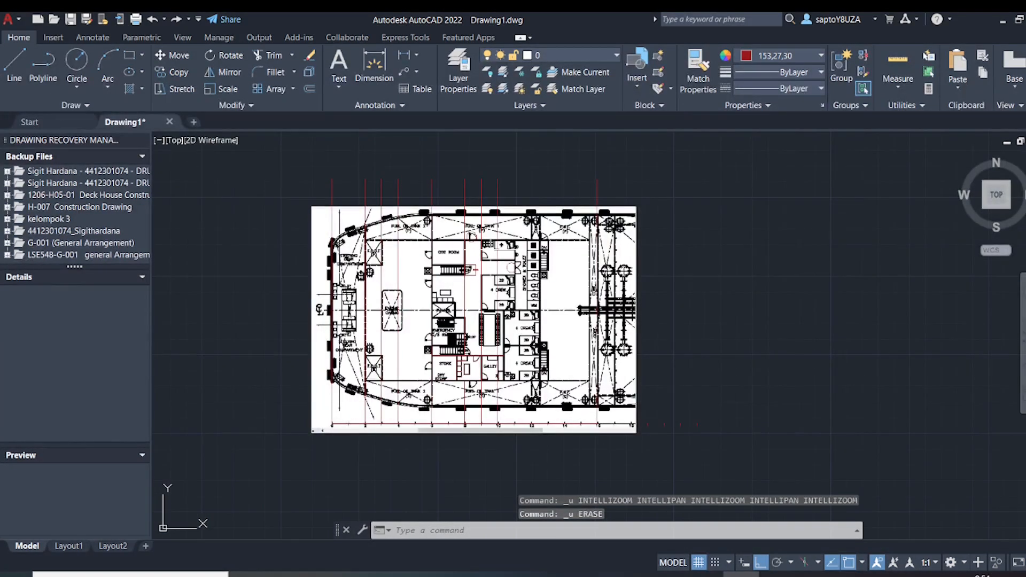